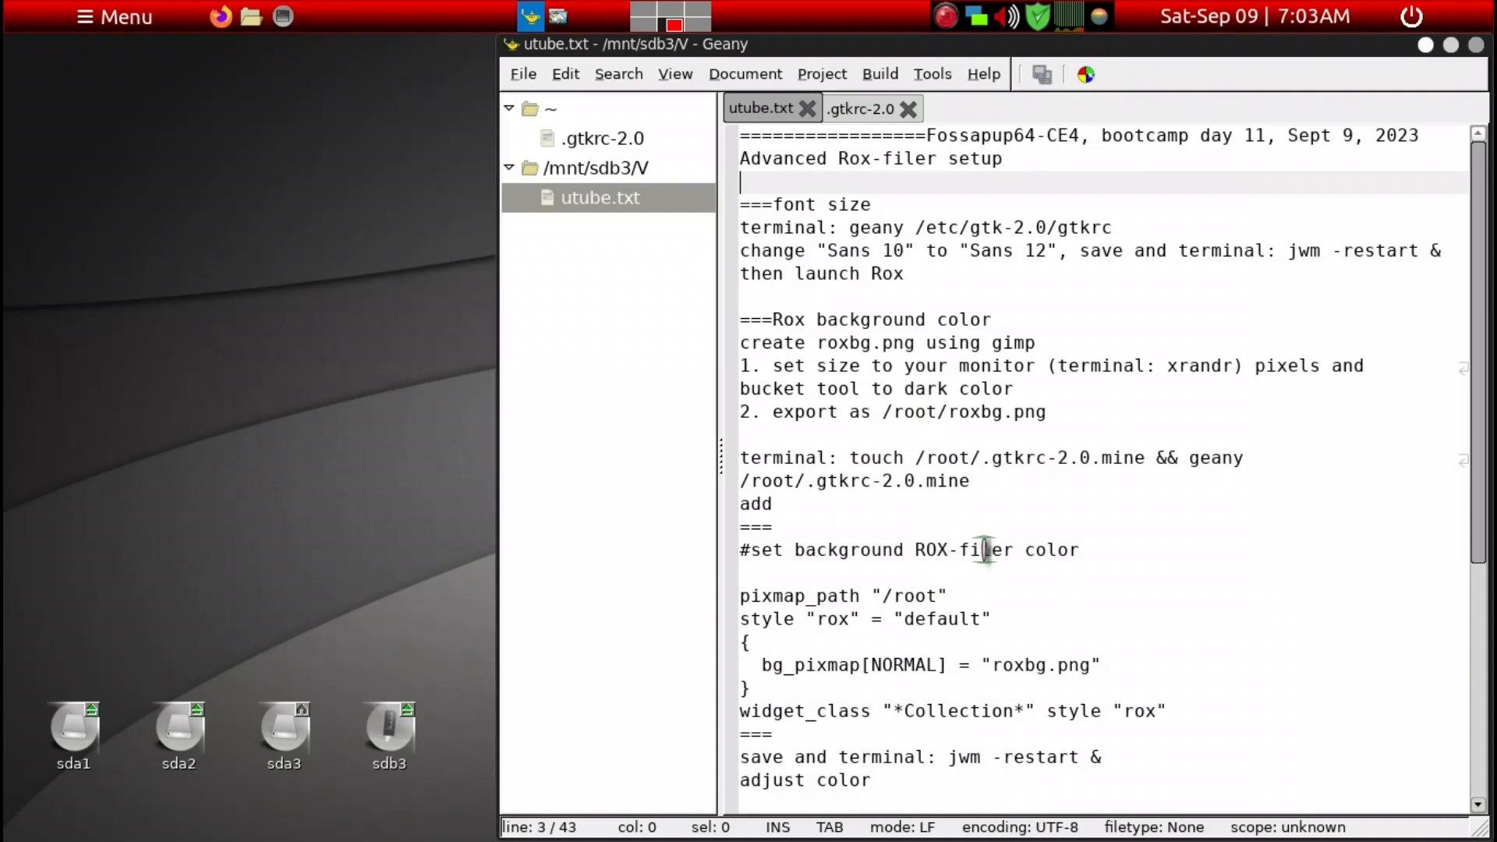
- Review the Rox-filer setup notes in utube.txt and close the home folder's file manager window
scroll(1064, 550, "down", 3)
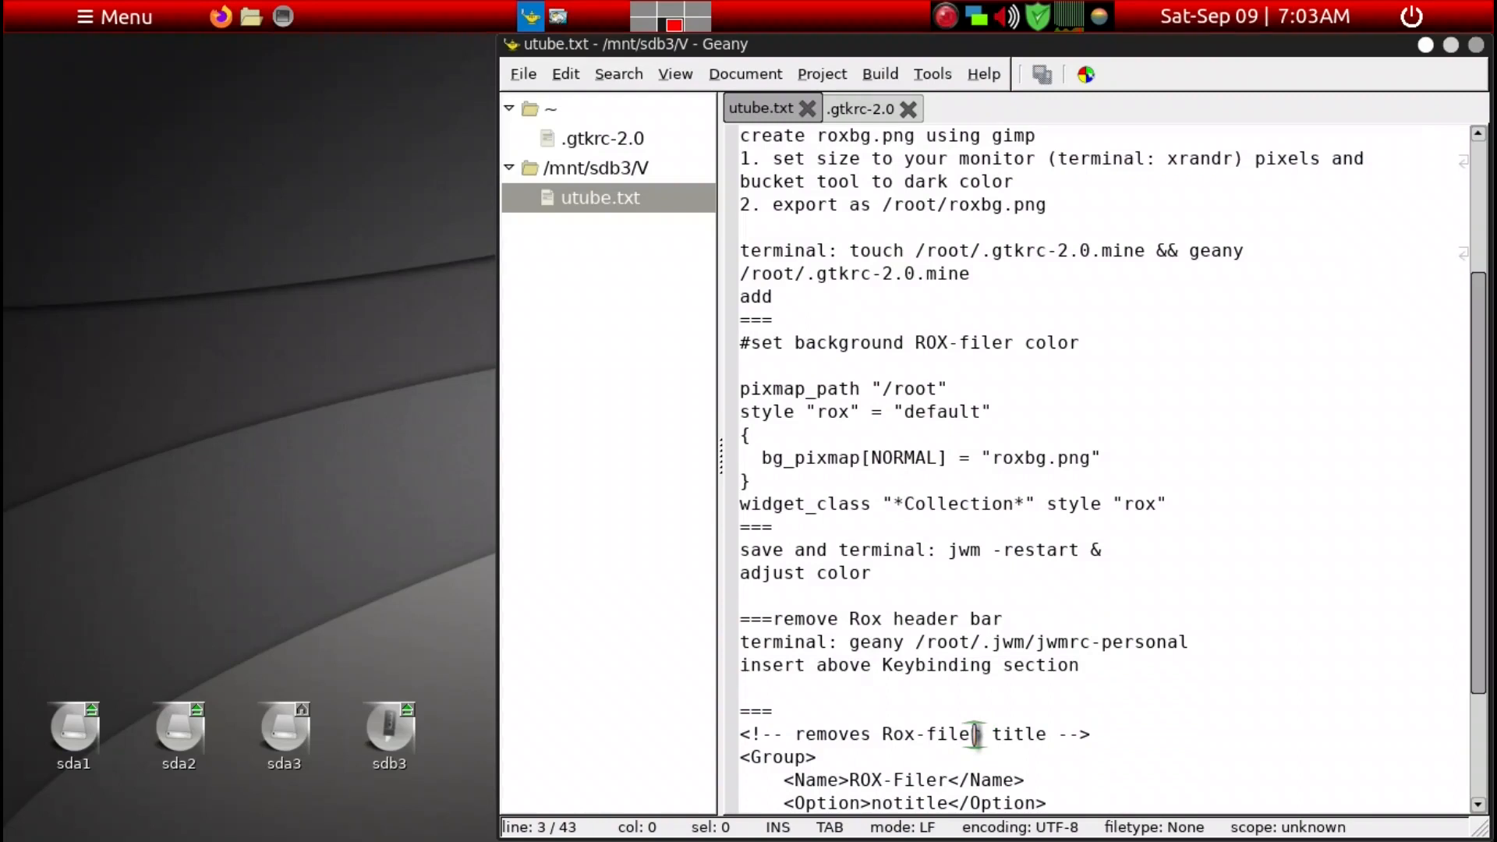
scroll(1049, 739, "up", 1)
scroll(1049, 739, "up", 1)
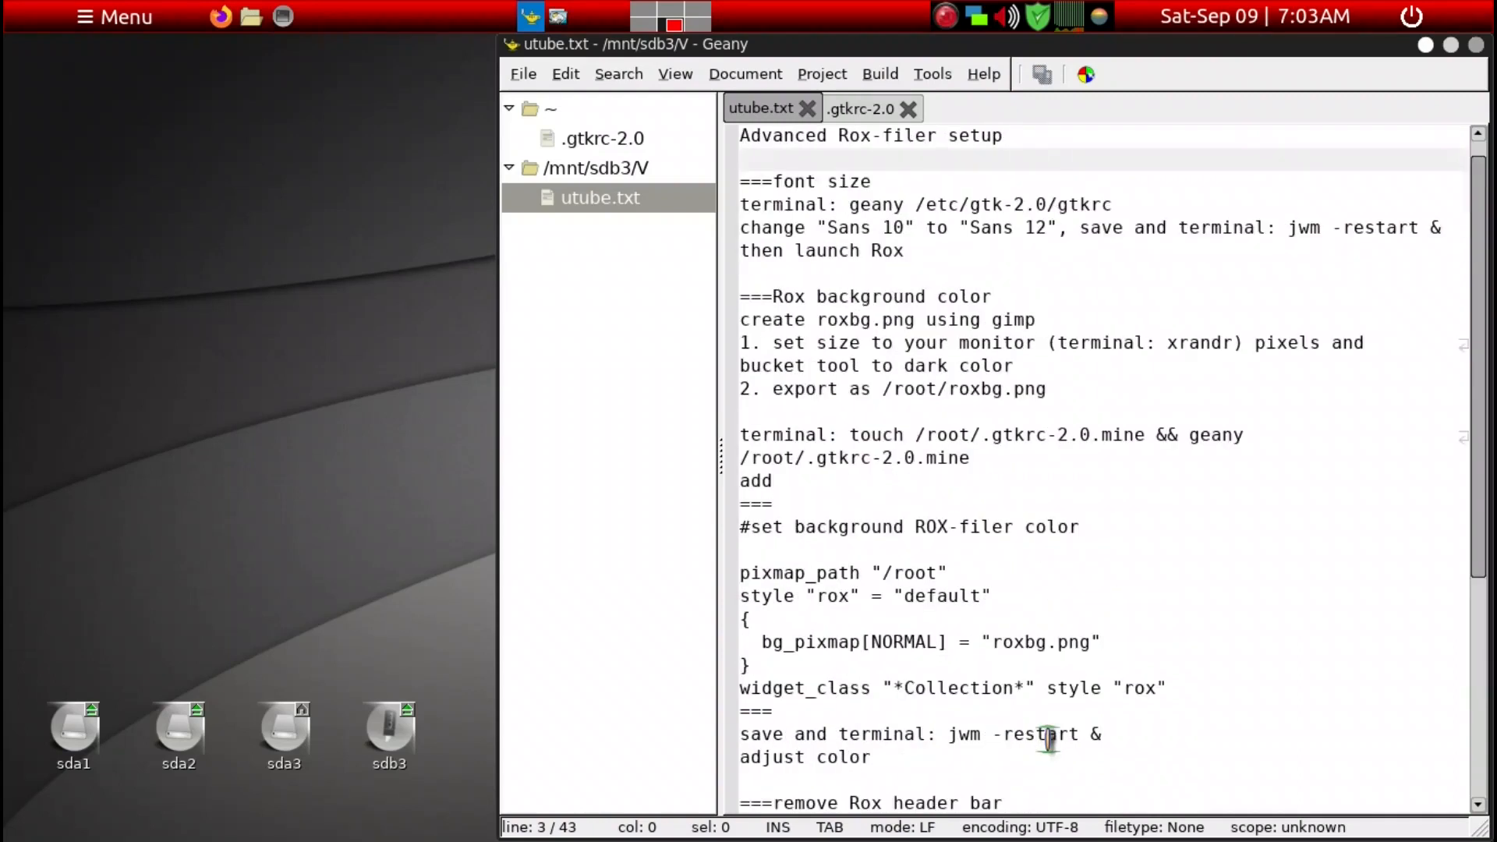
scroll(1049, 739, "up", 1)
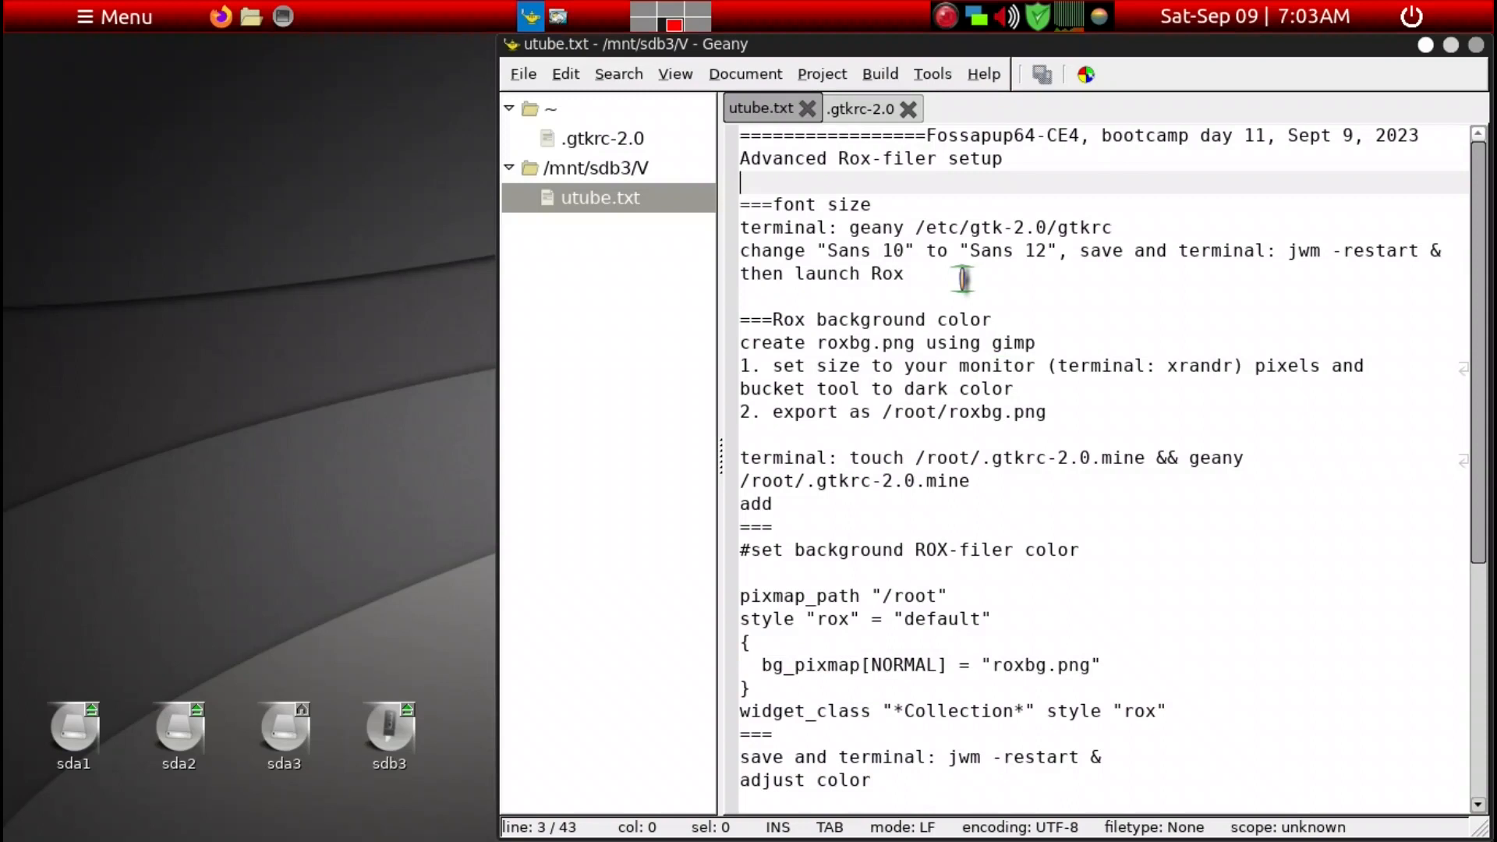
key("alt+Tab")
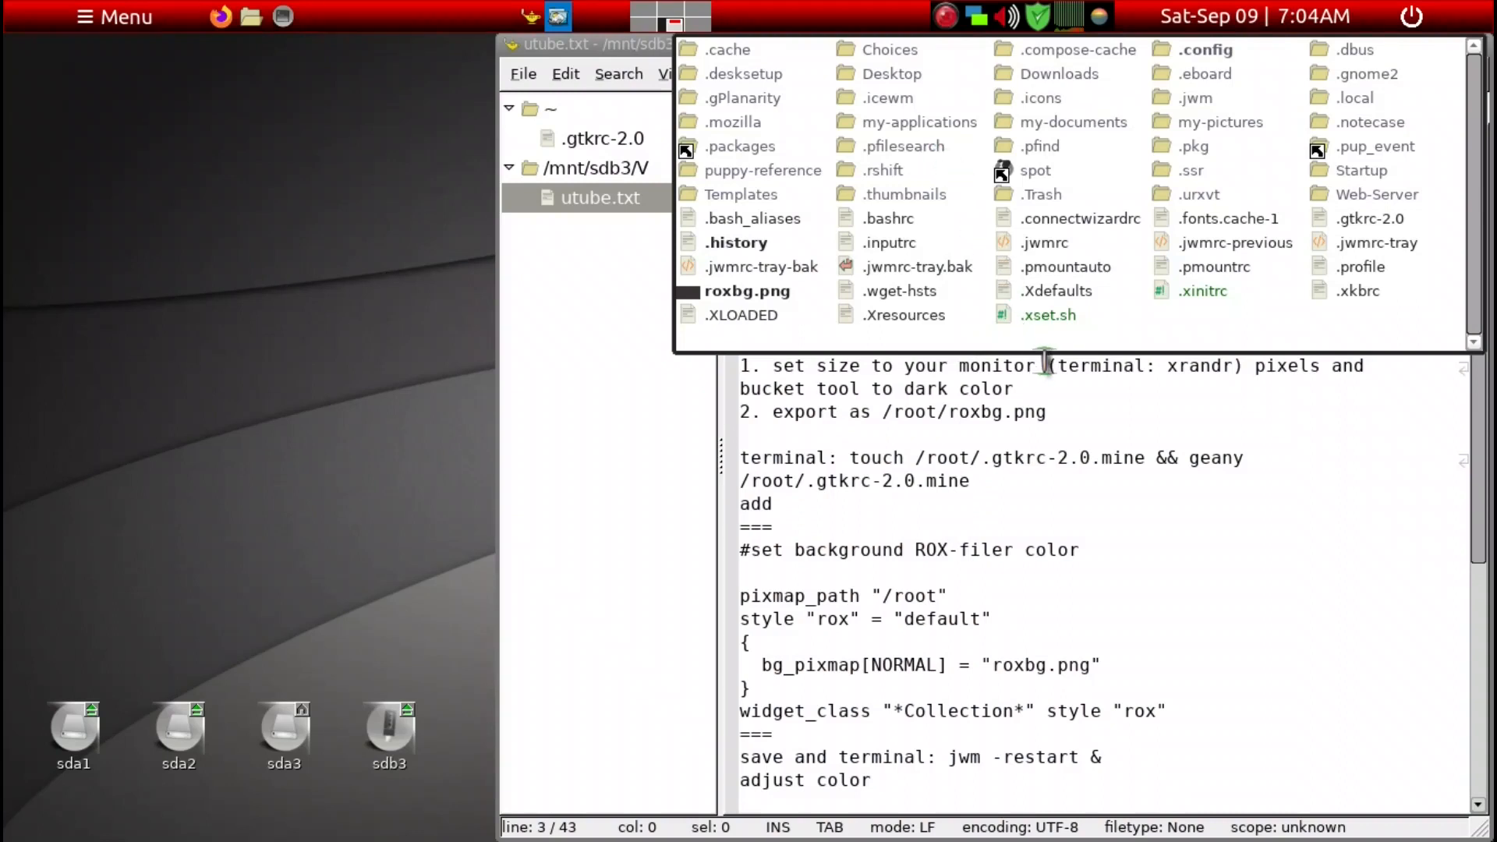
key("alt+F4")
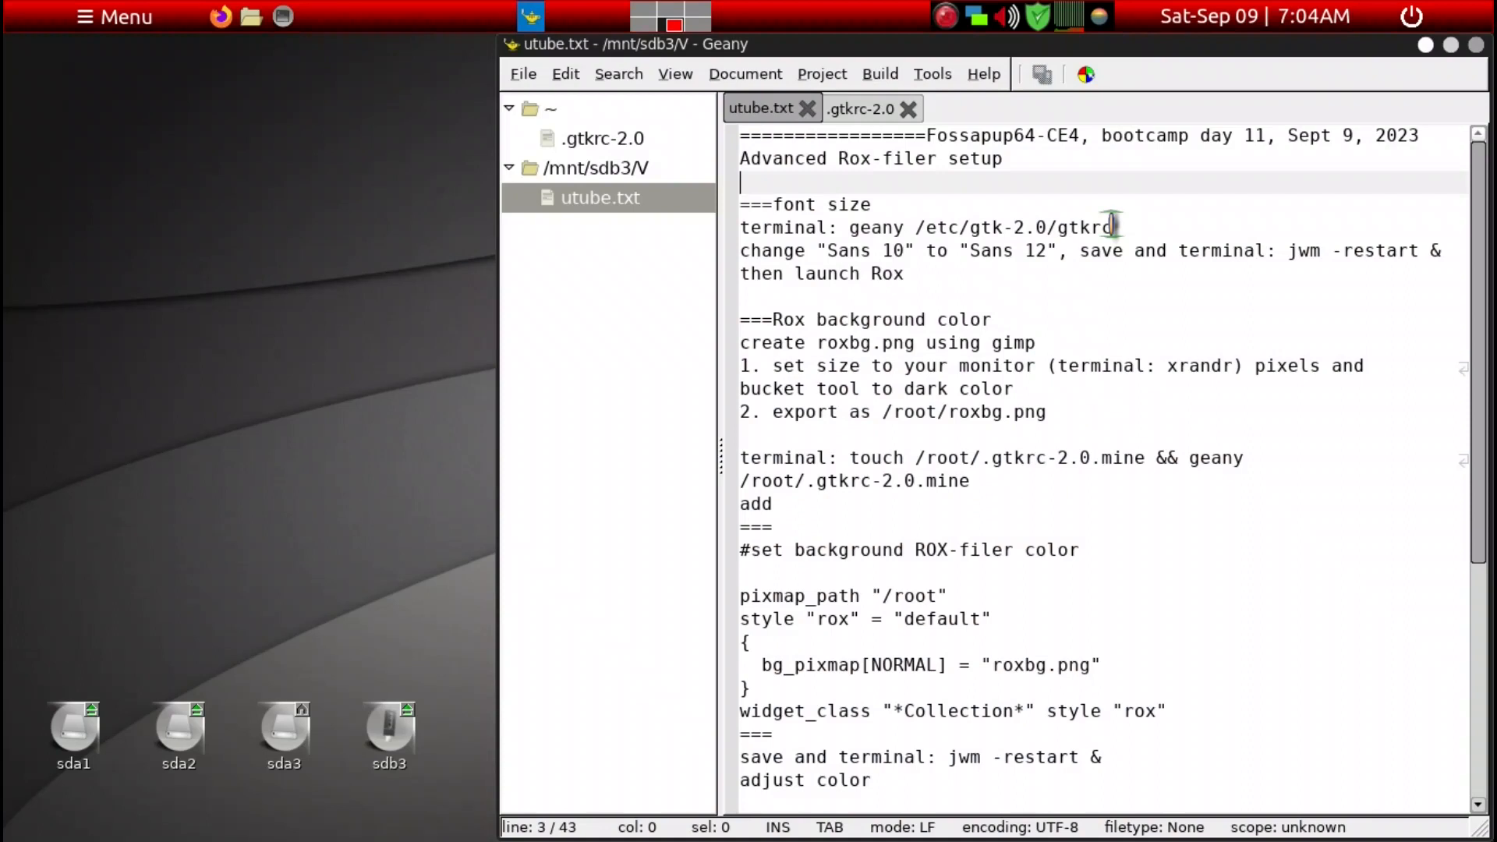
- Copy the font size command from the notes and run "geany /etc/gtk-2.0/gtkrc" in a new terminal
left_click_drag(1113, 227, 851, 227)
key("super+c")
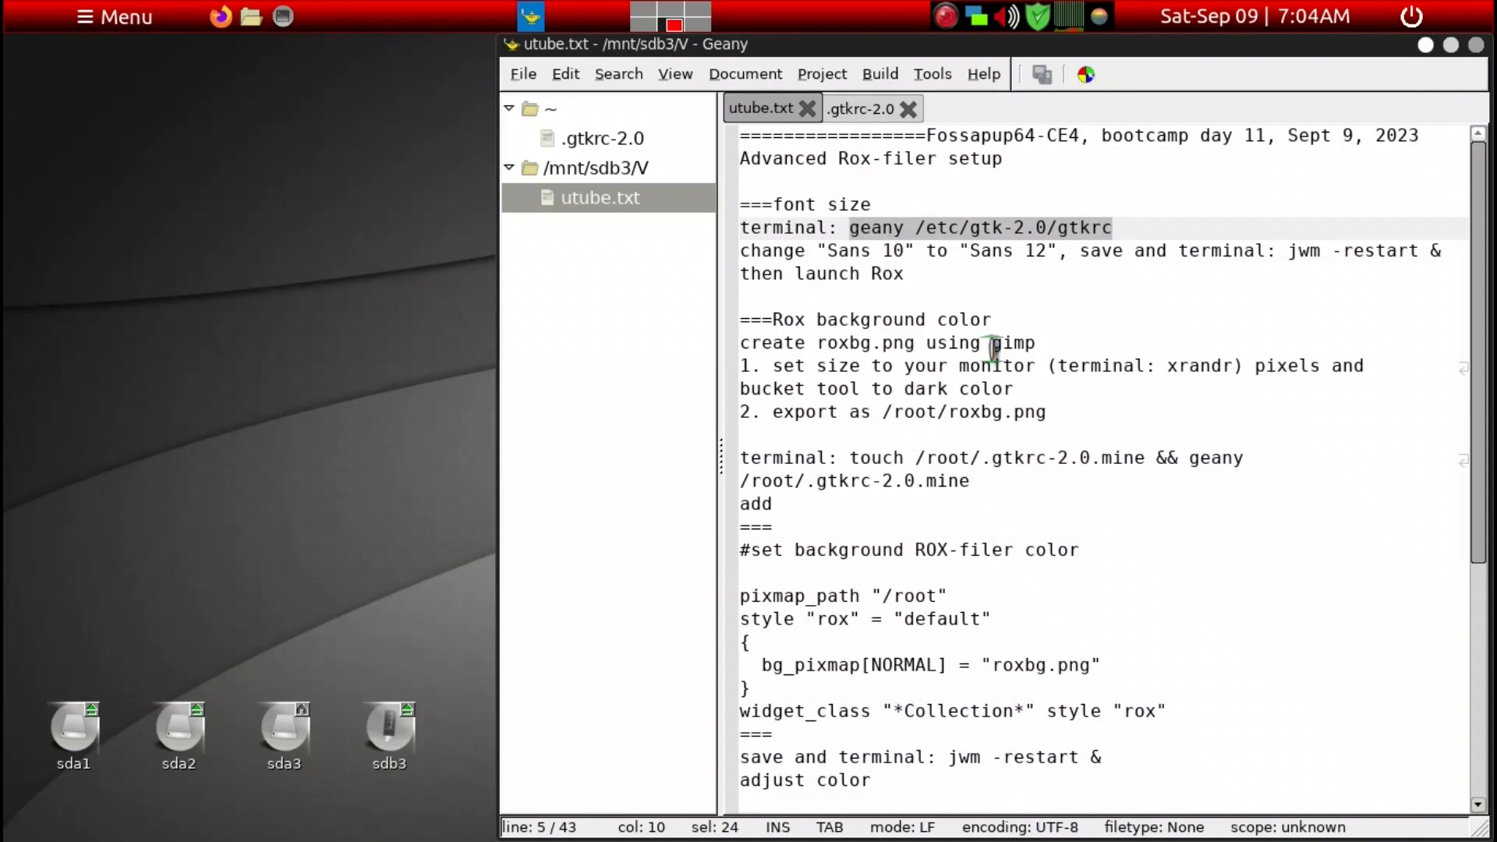
key("ctrl+alt+t")
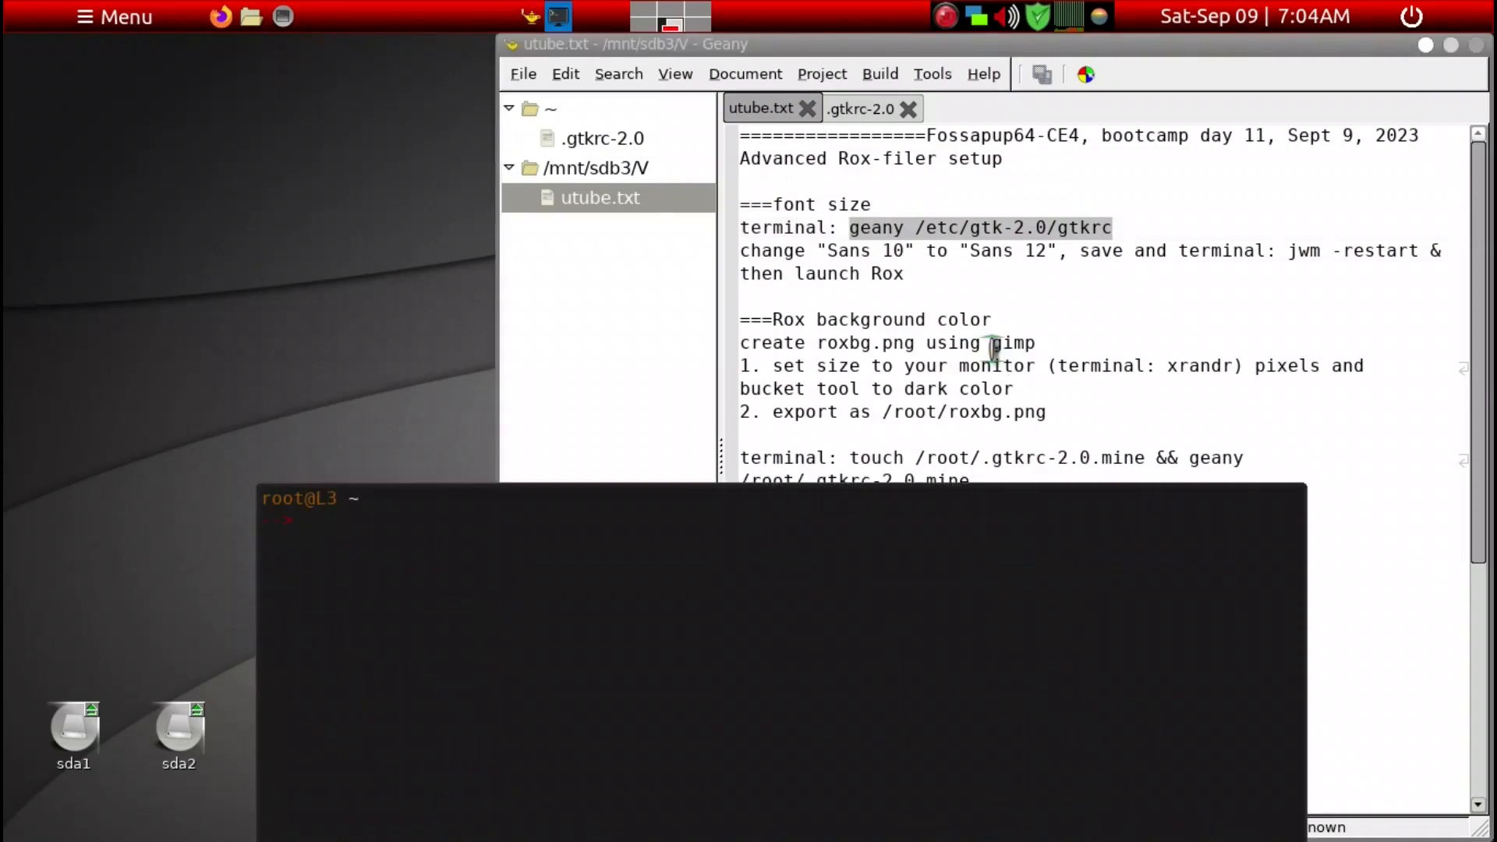
middle_click(894, 507)
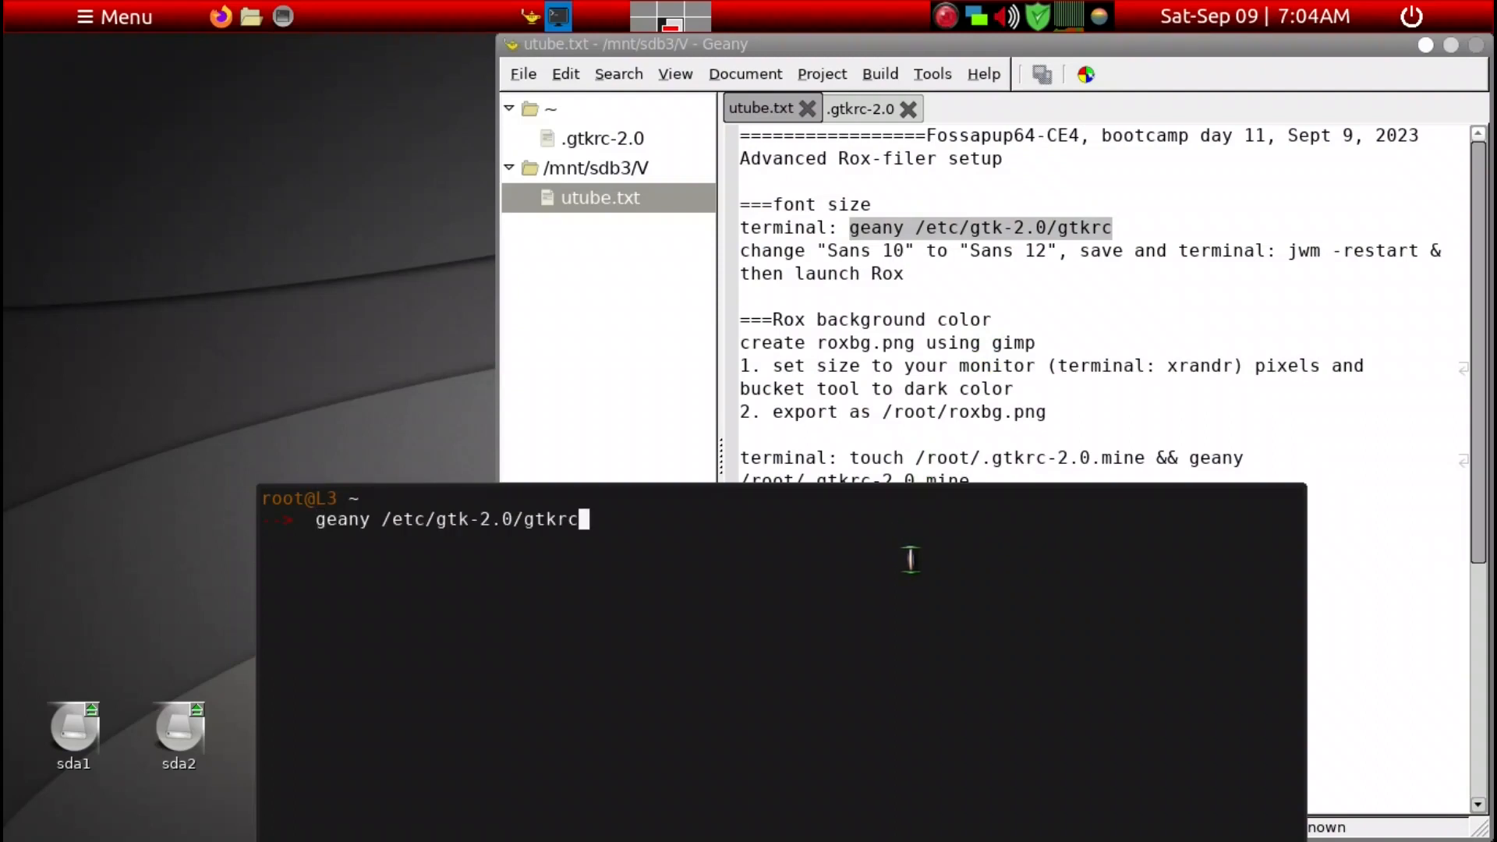
key("Return")
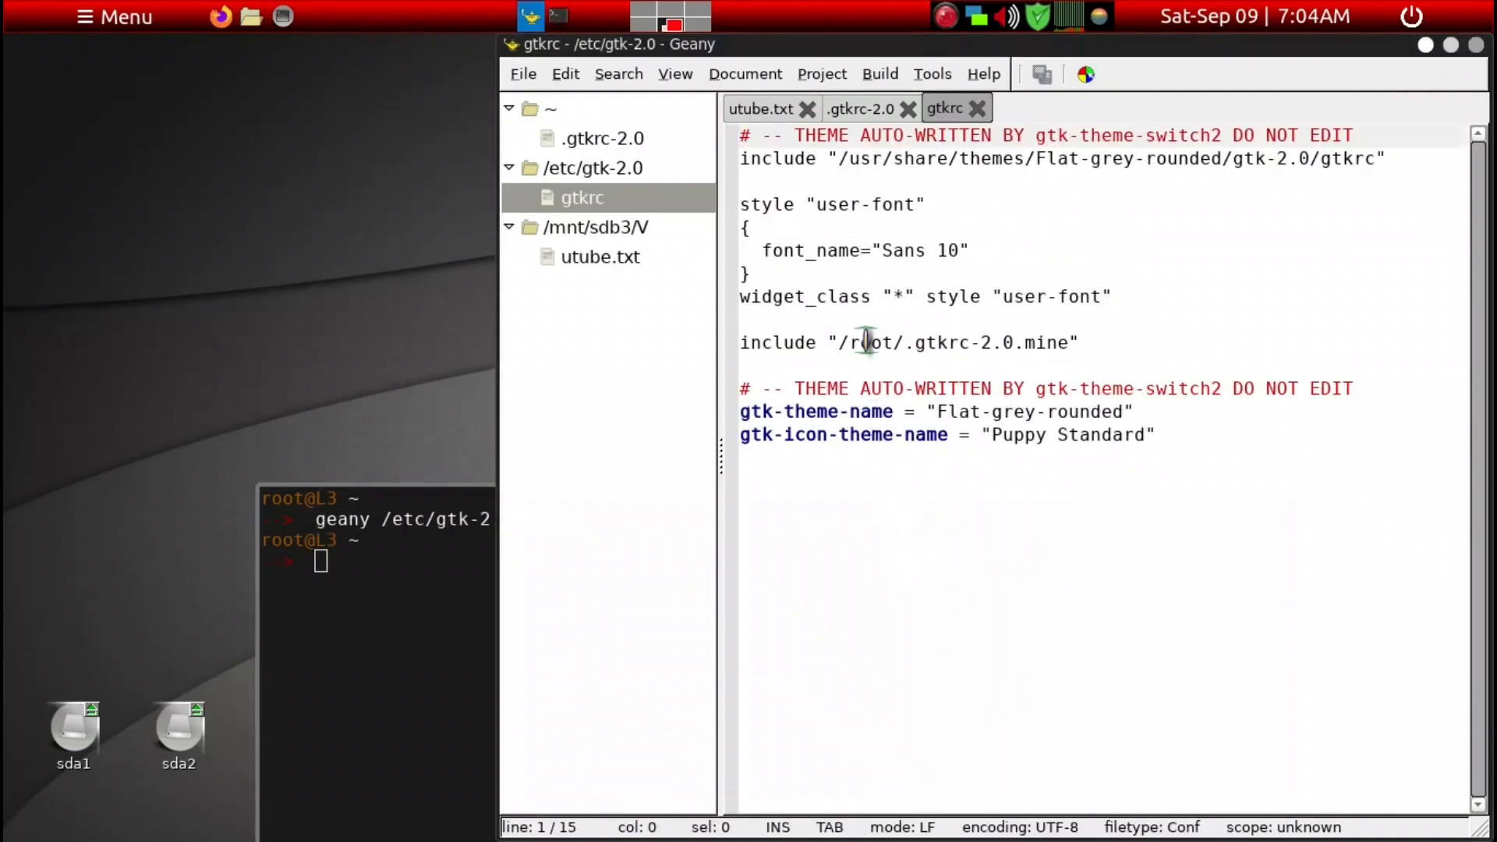
- Set the user font in gtkrc to "Sans 12" and save it, then close the home folder window
left_click(950, 251)
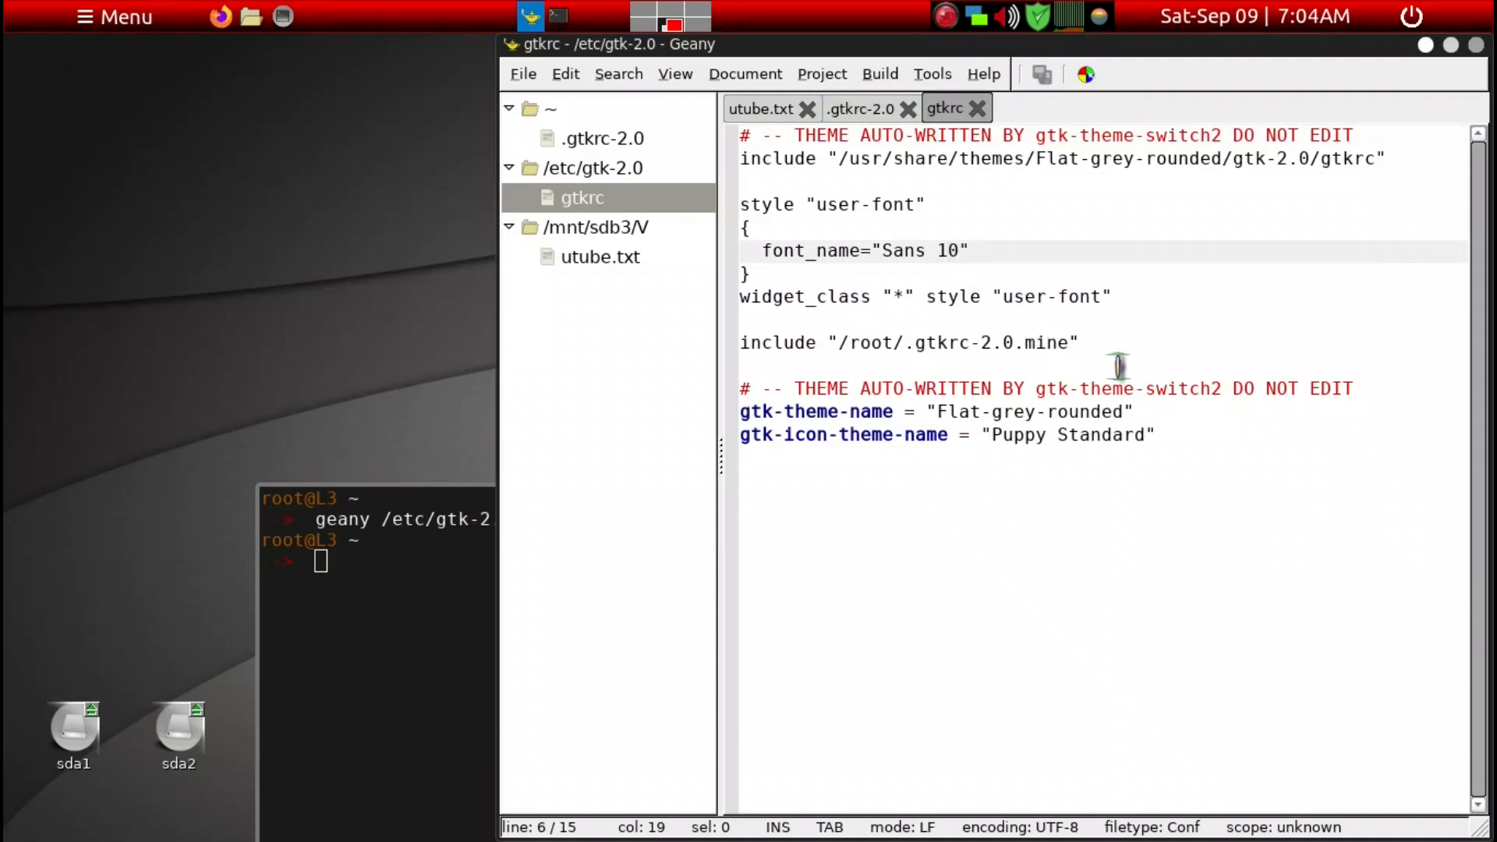
key("Delete")
type("2")
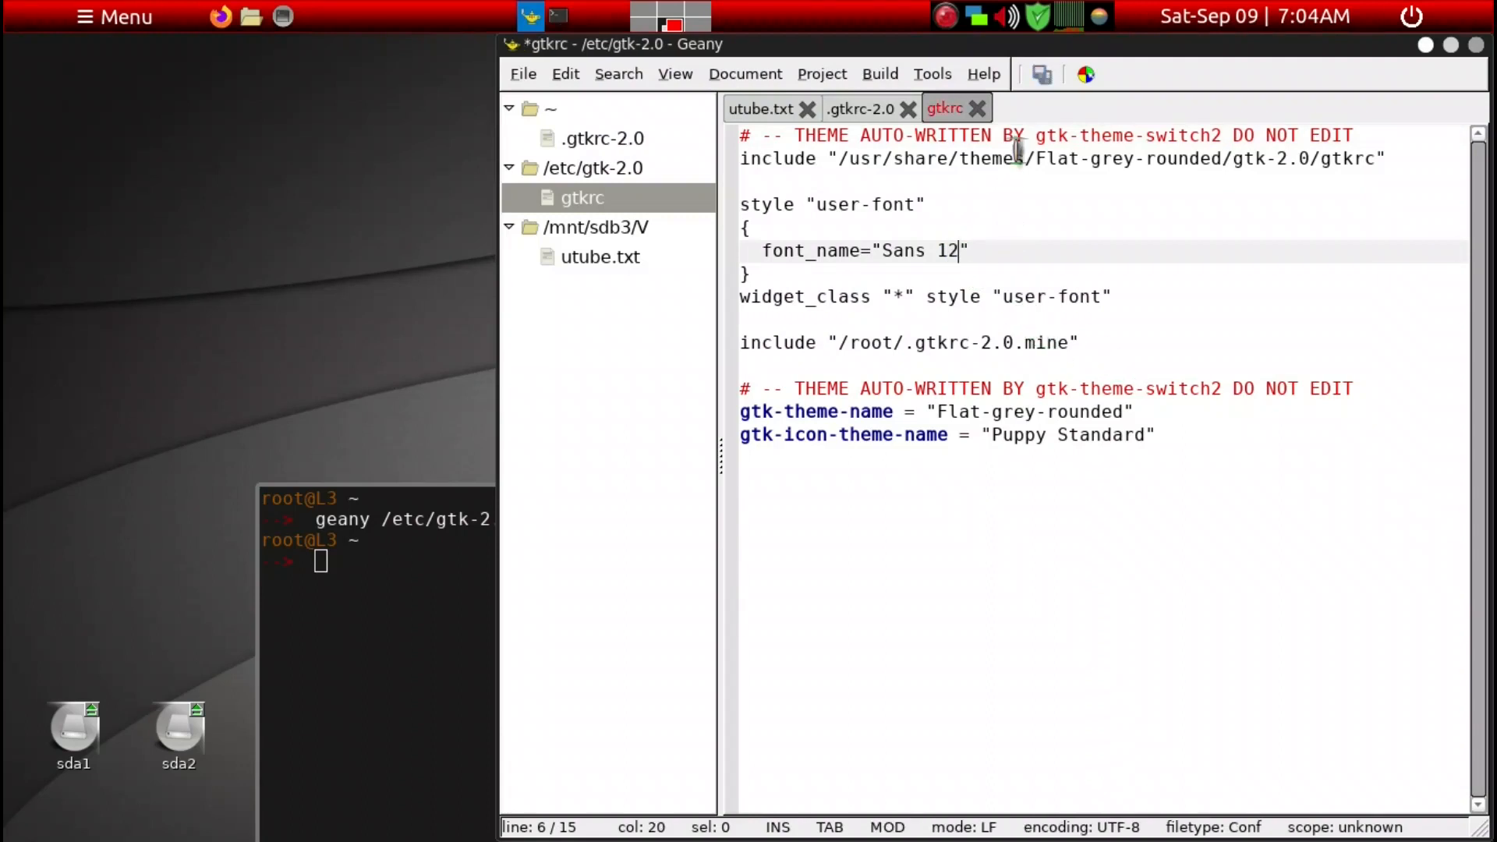
left_click(1038, 73)
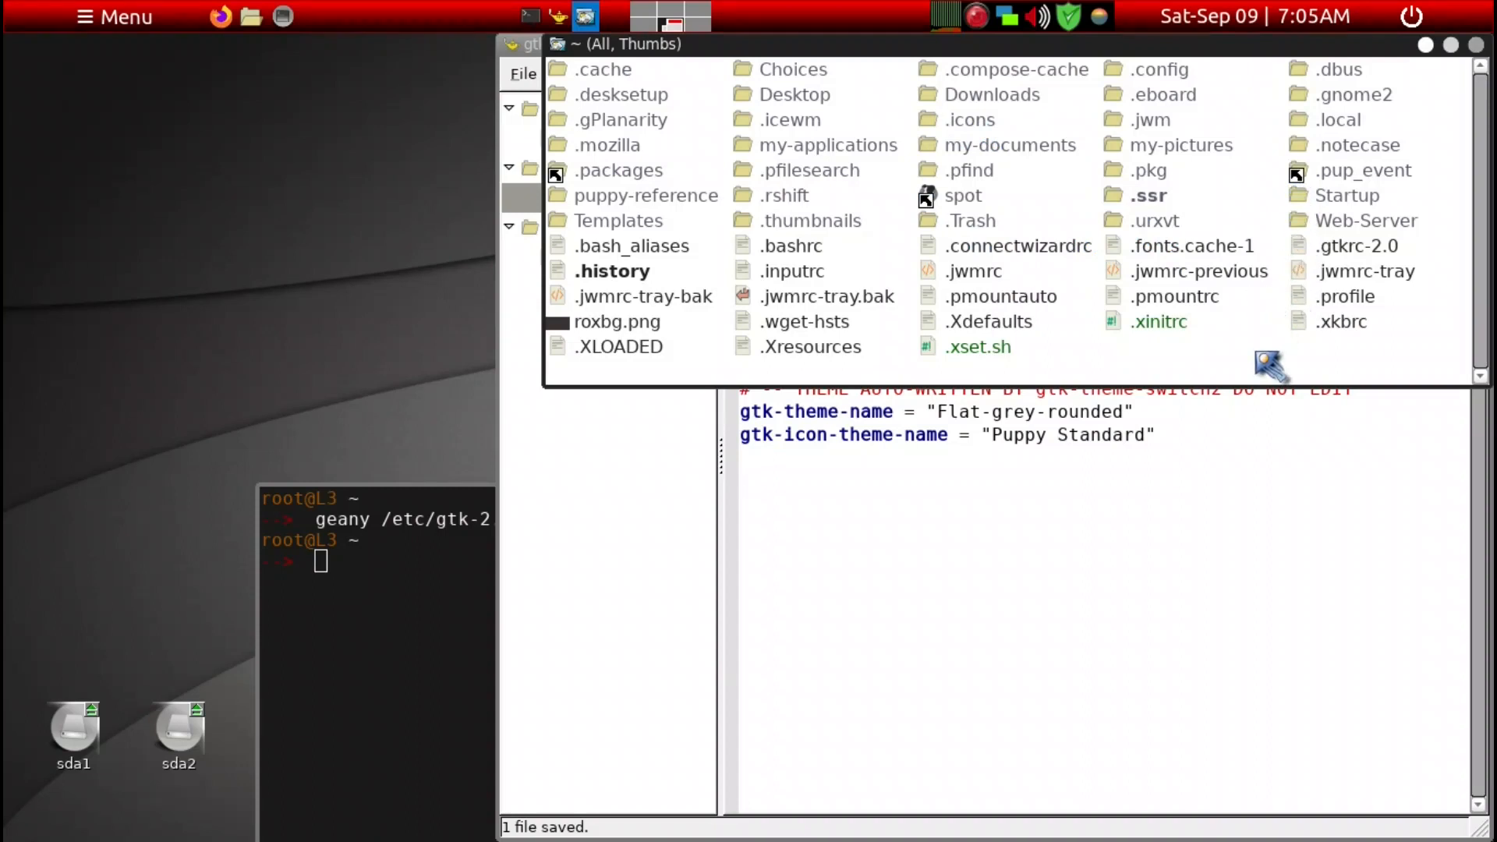
key("ctrl+q")
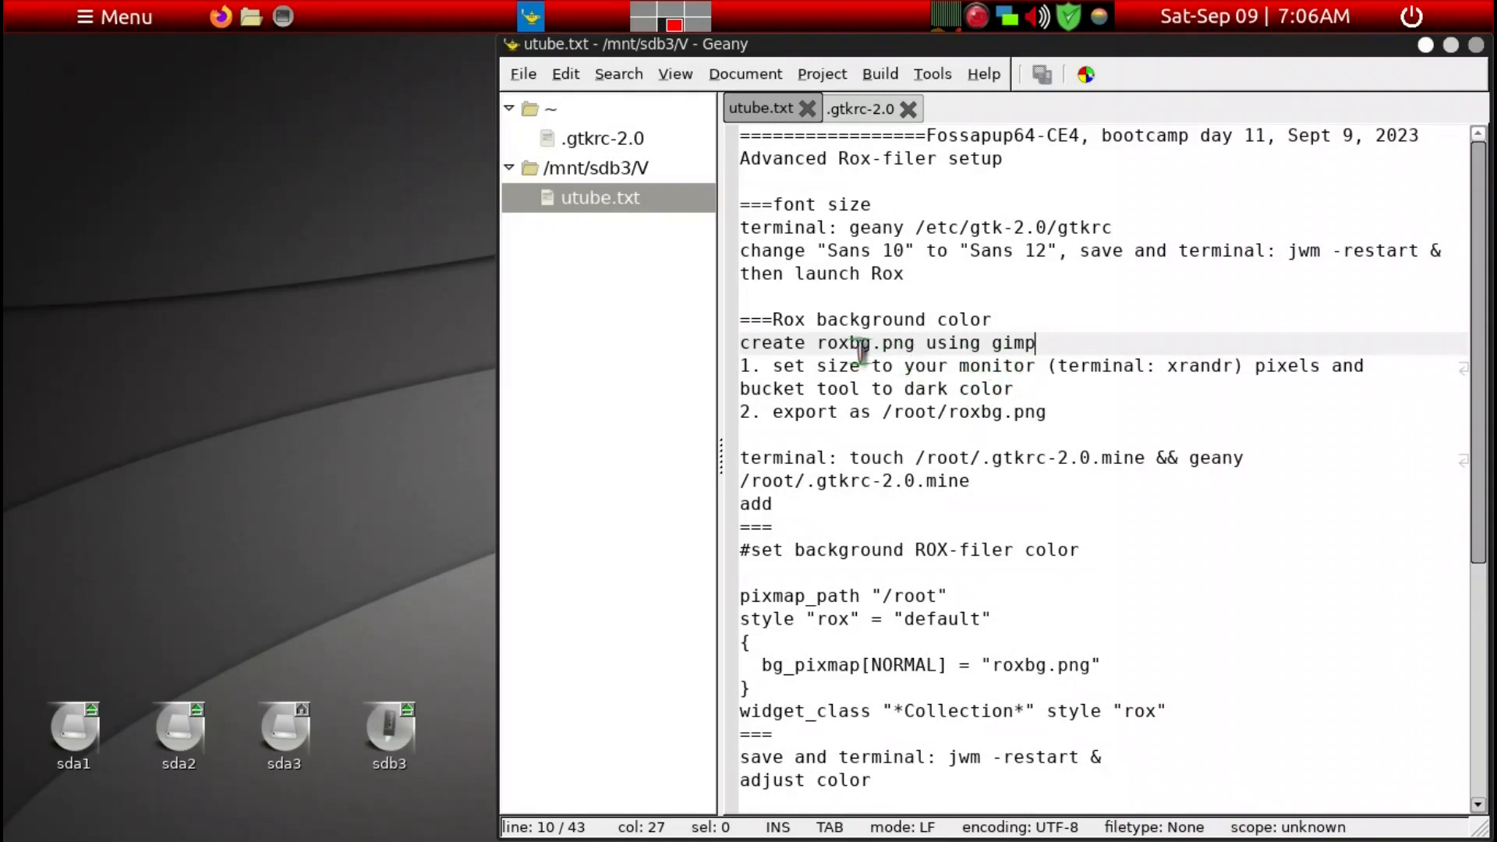
- Launch GIMP and open the settings for a new image
left_click(917, 343)
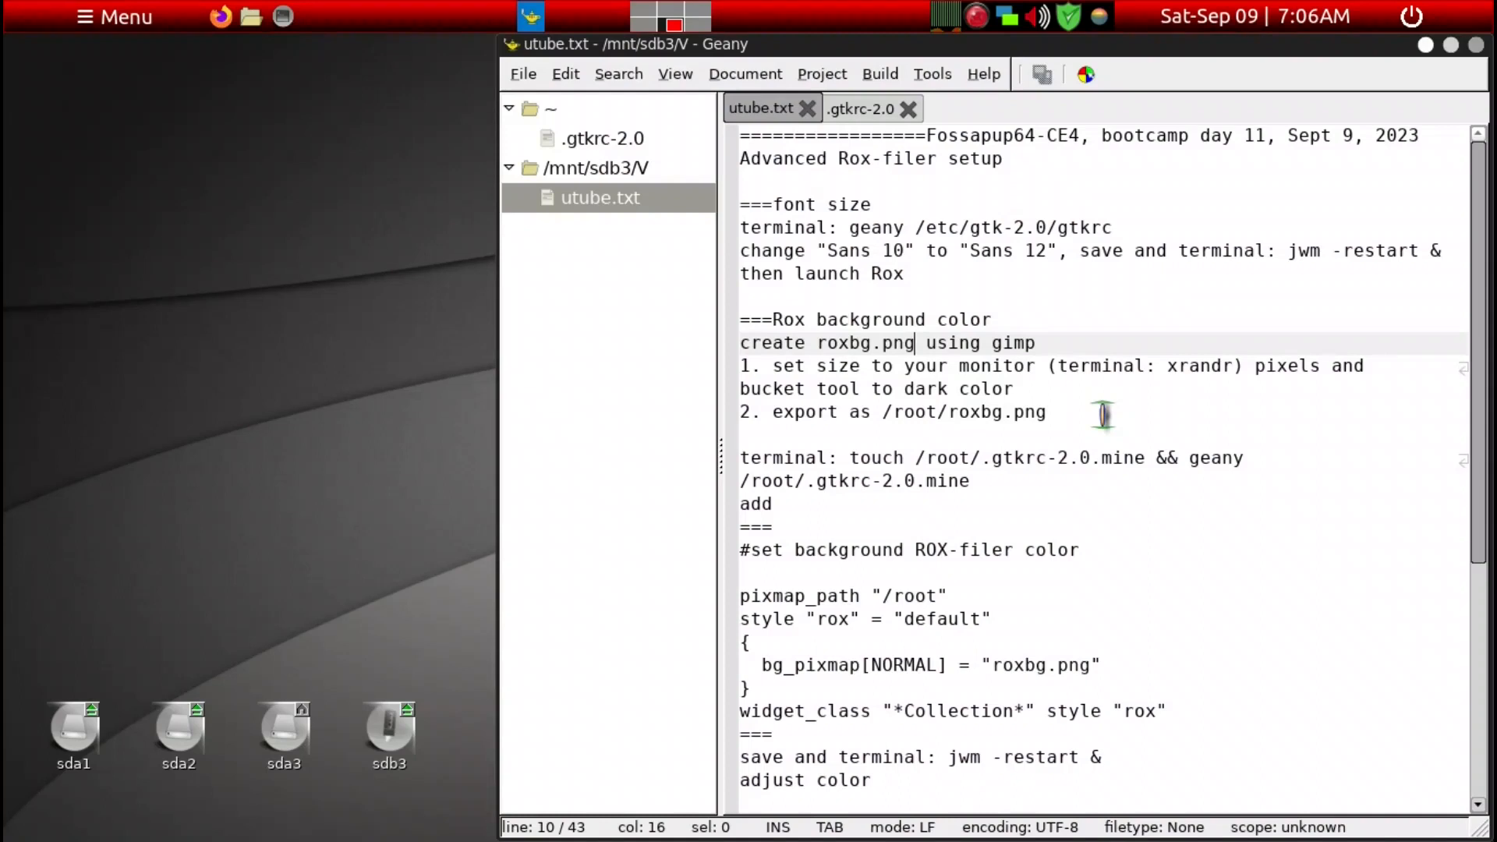
key("super")
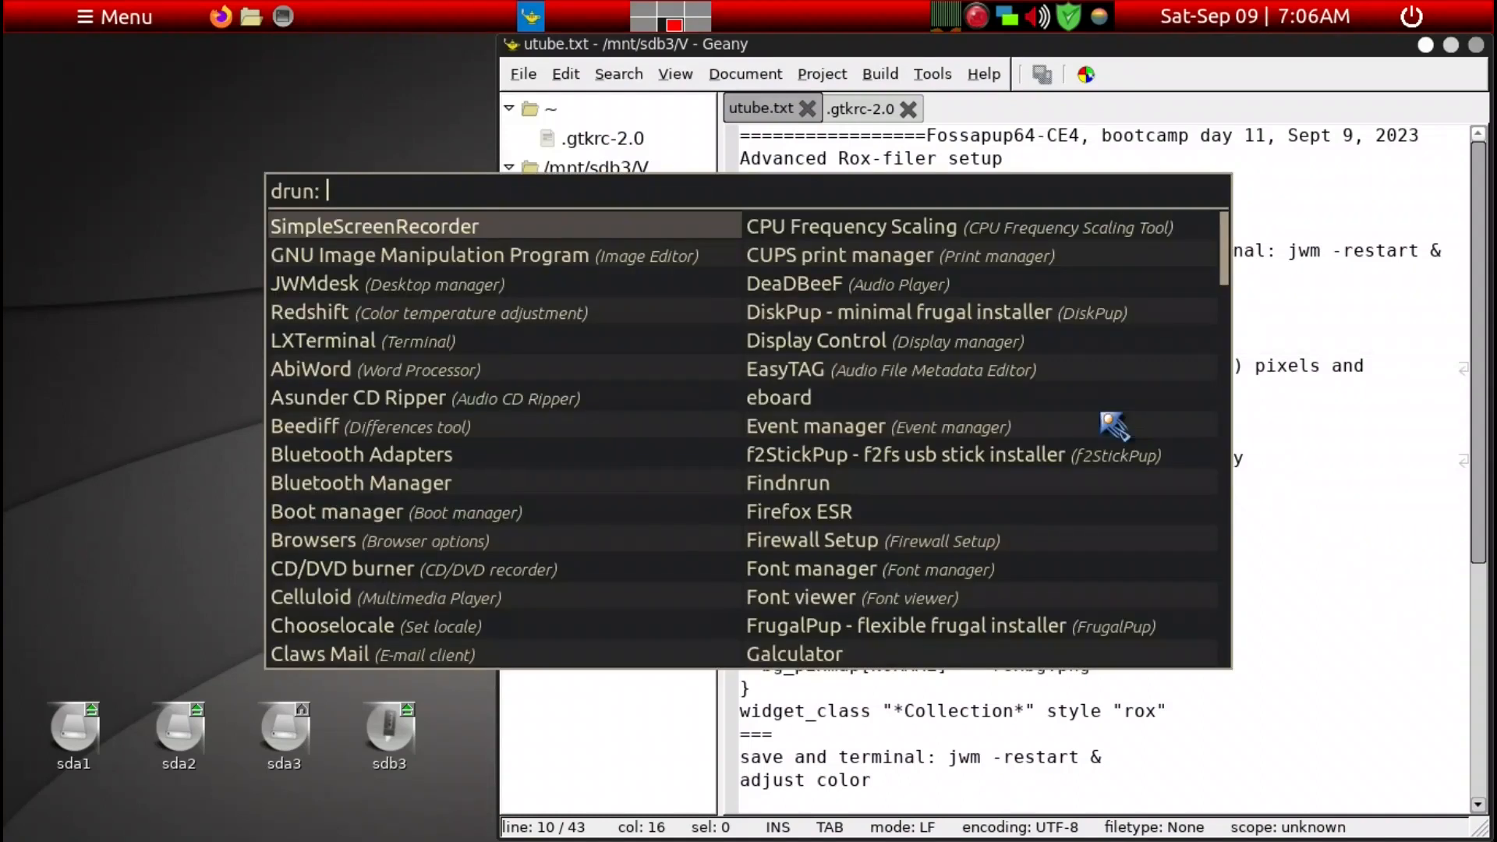
type("gimp")
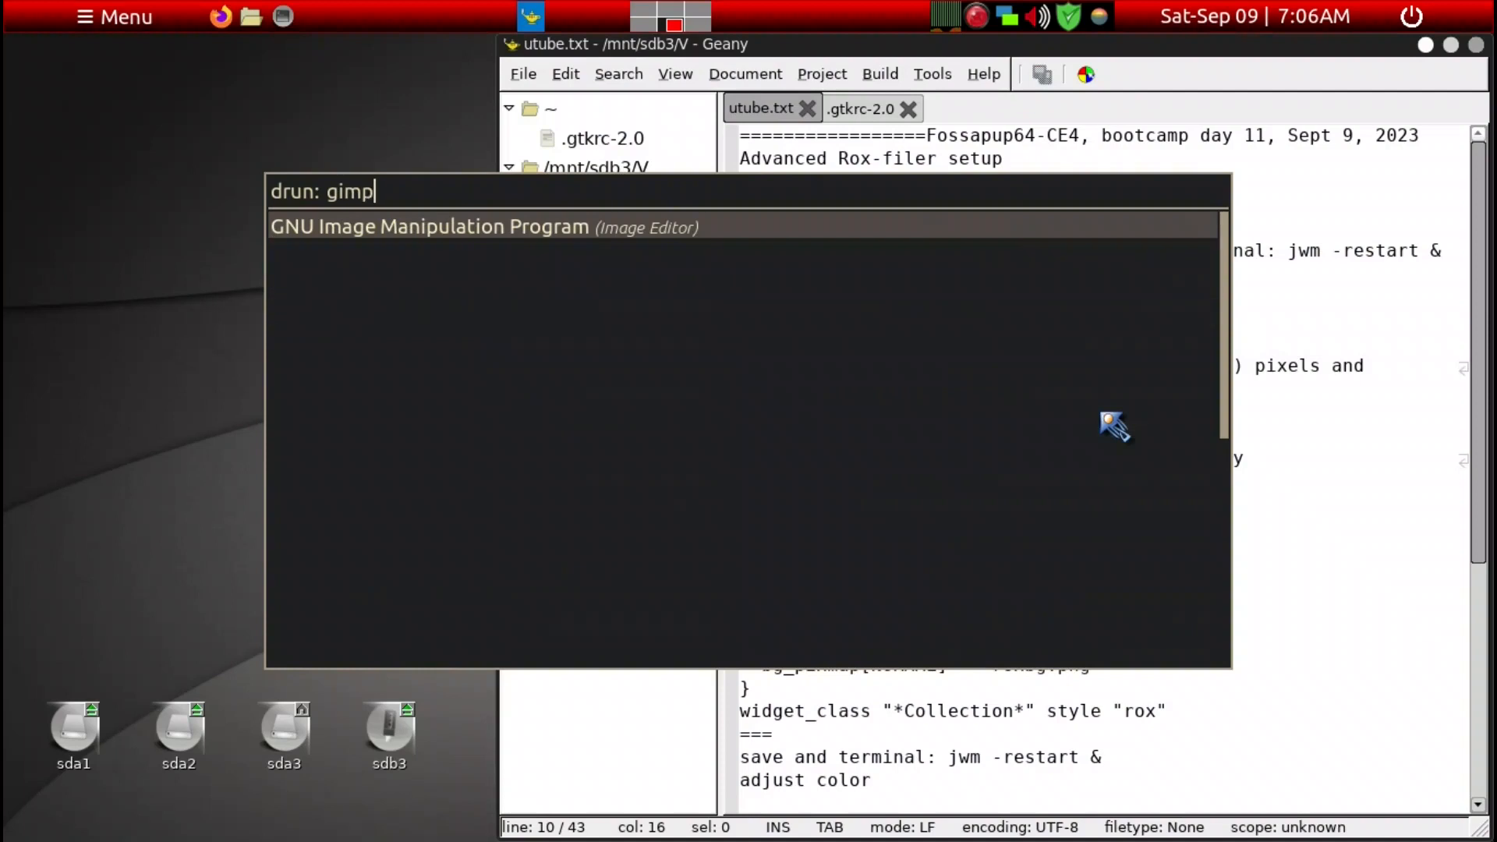
key("Return")
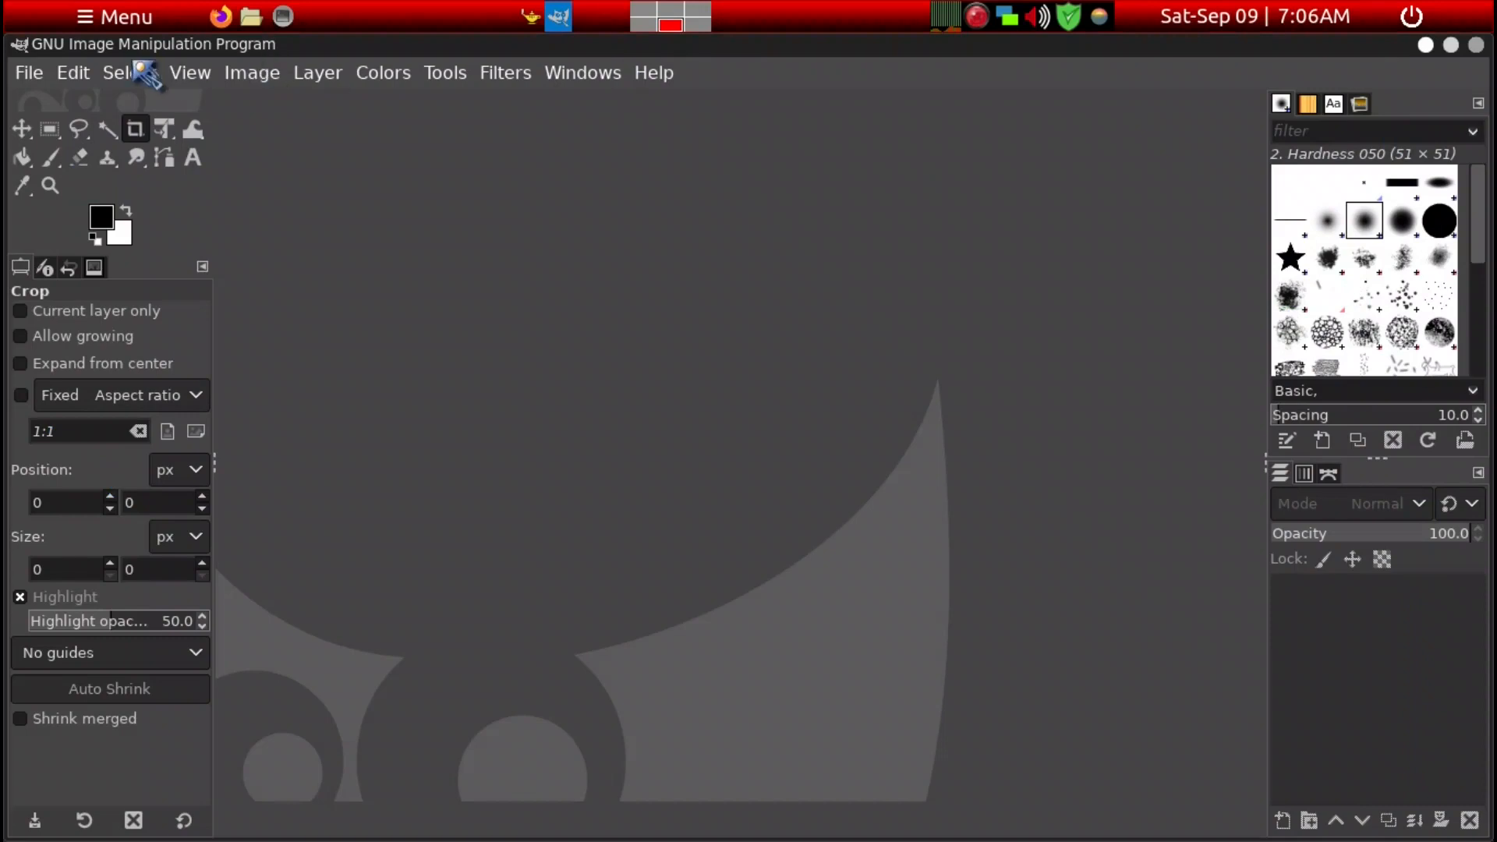
left_click(33, 76)
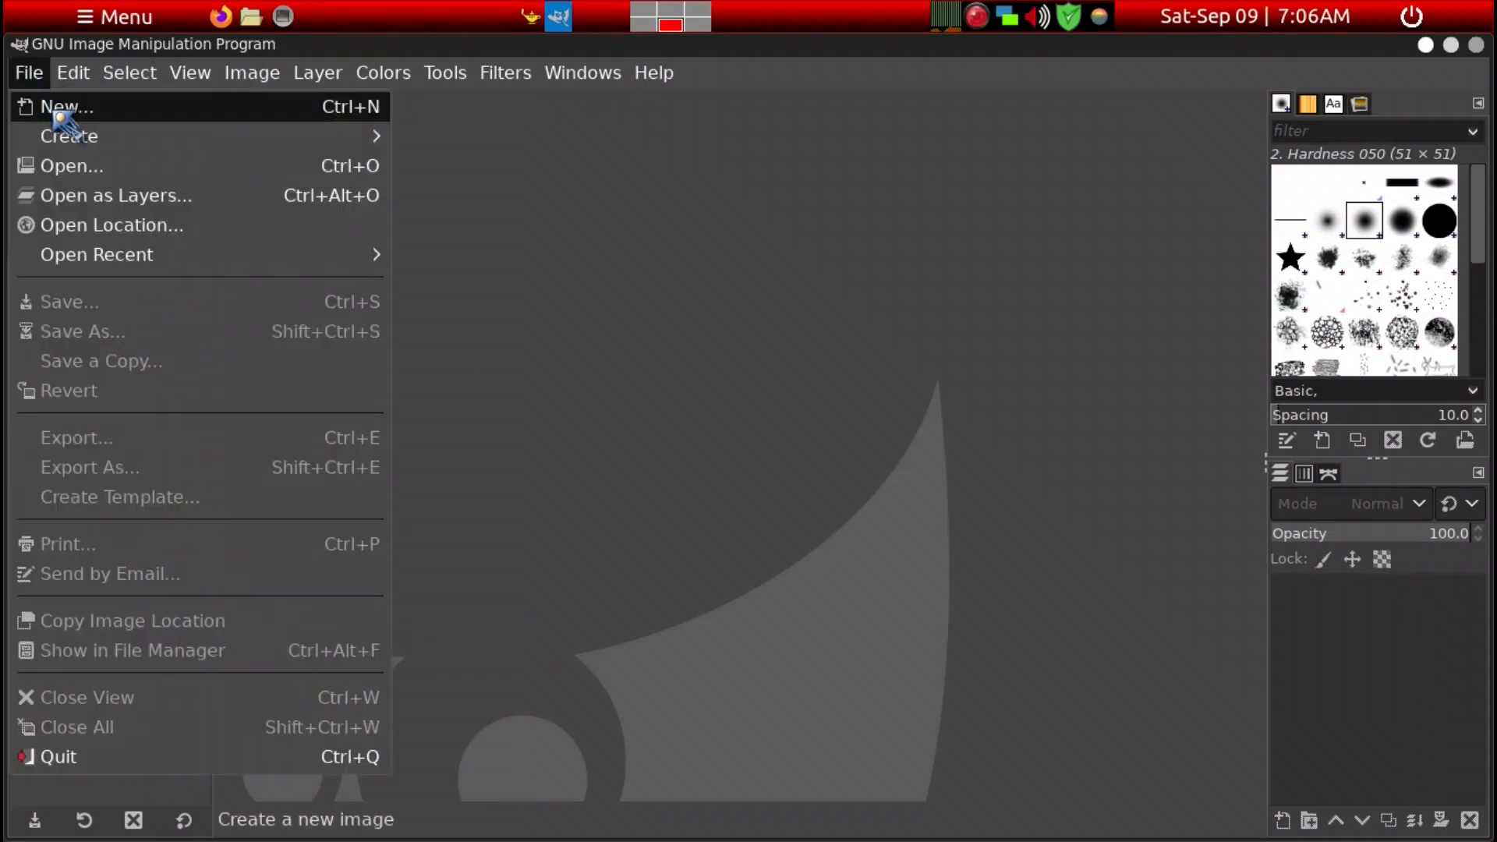
left_click(53, 107)
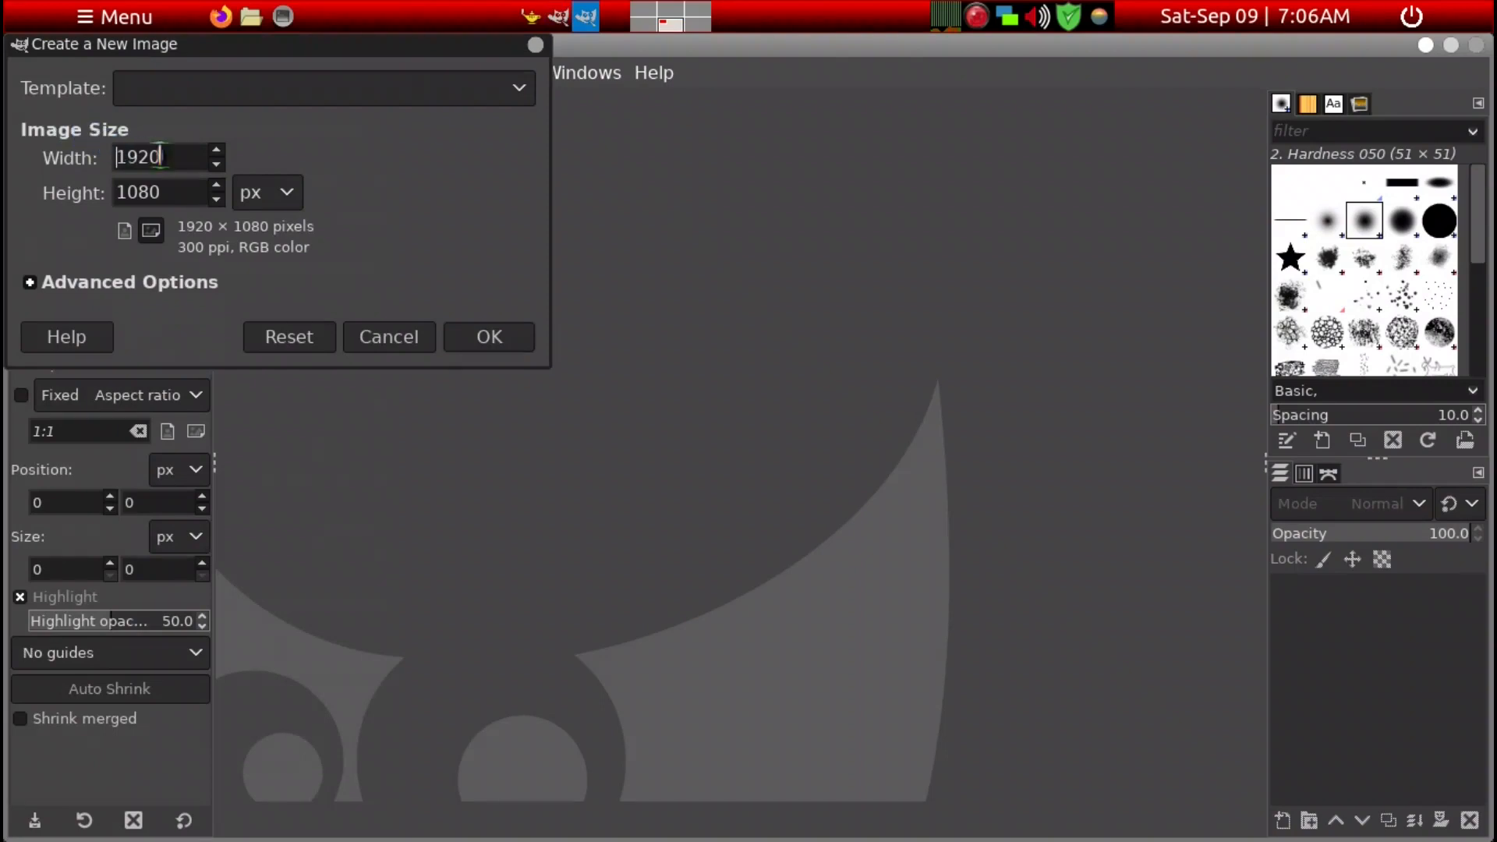
left_click_drag(226, 53, 402, 102)
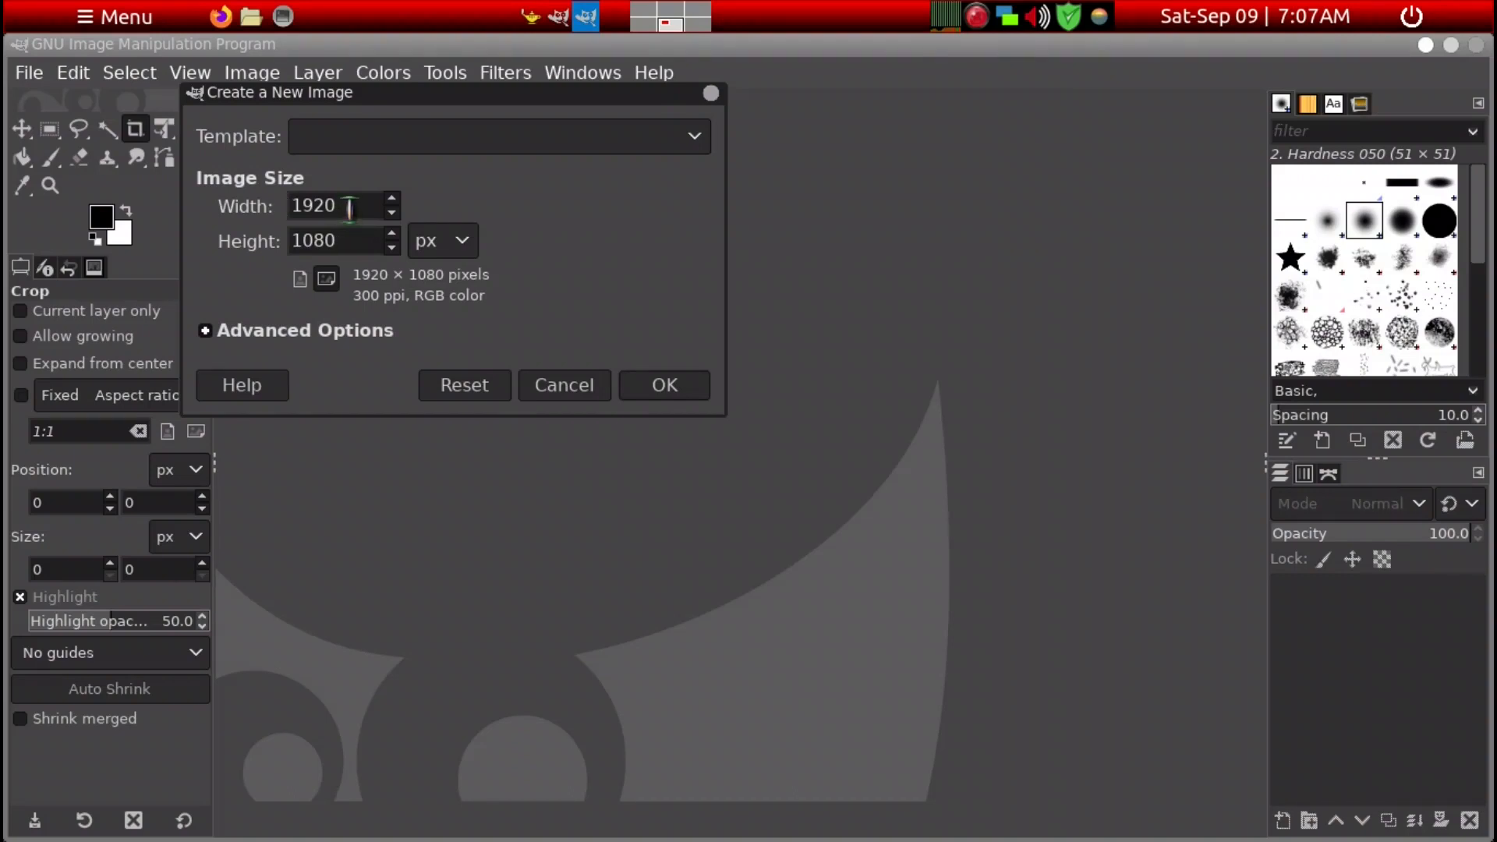
key("Home")
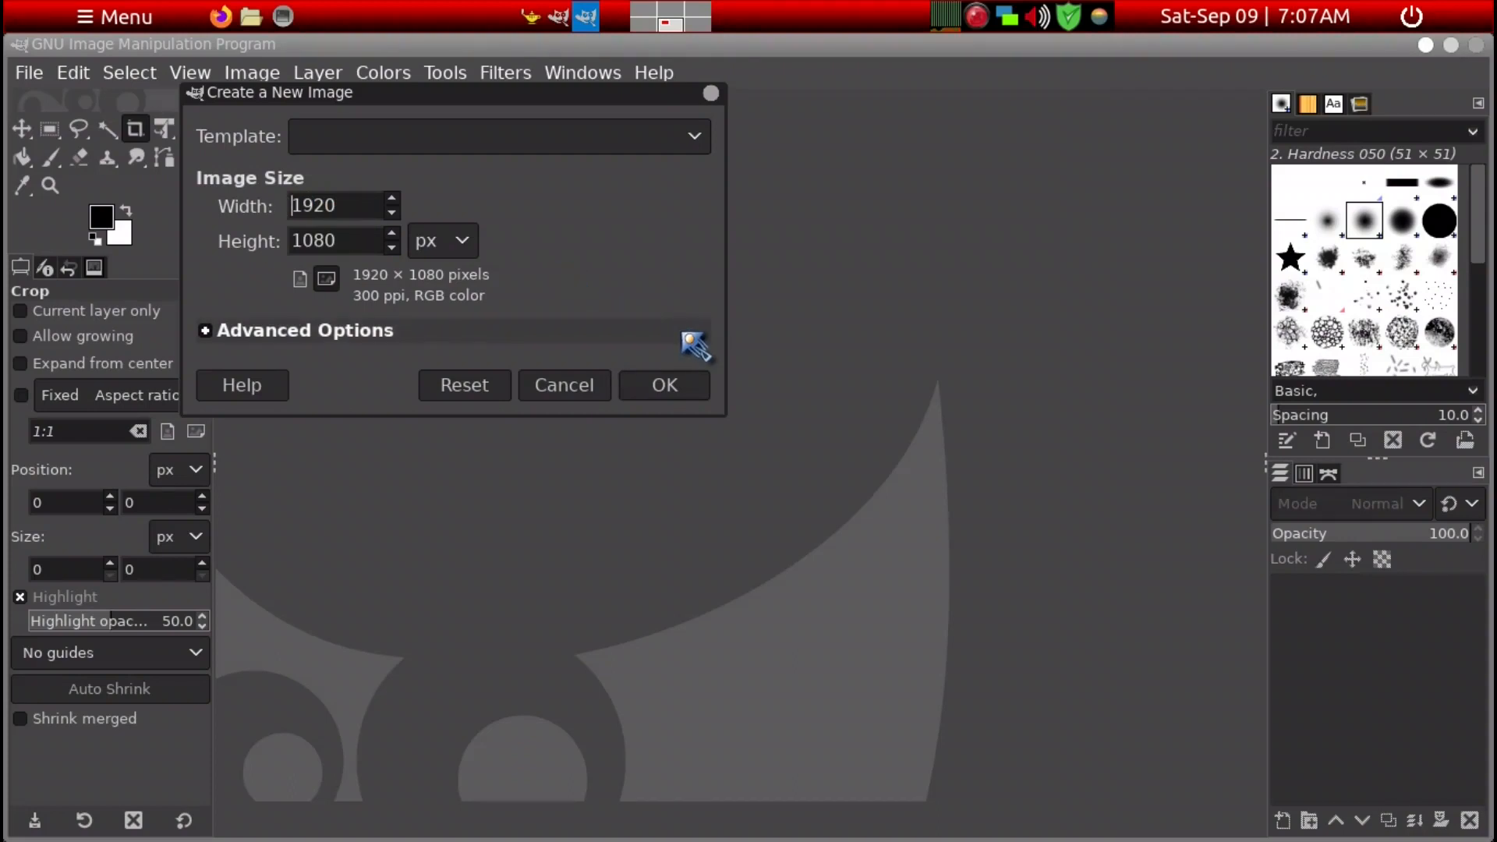
- Check the monitor's resolution with xrandr in a new terminal and close the terminal
key("ctrl+alt+t")
type("xrandr")
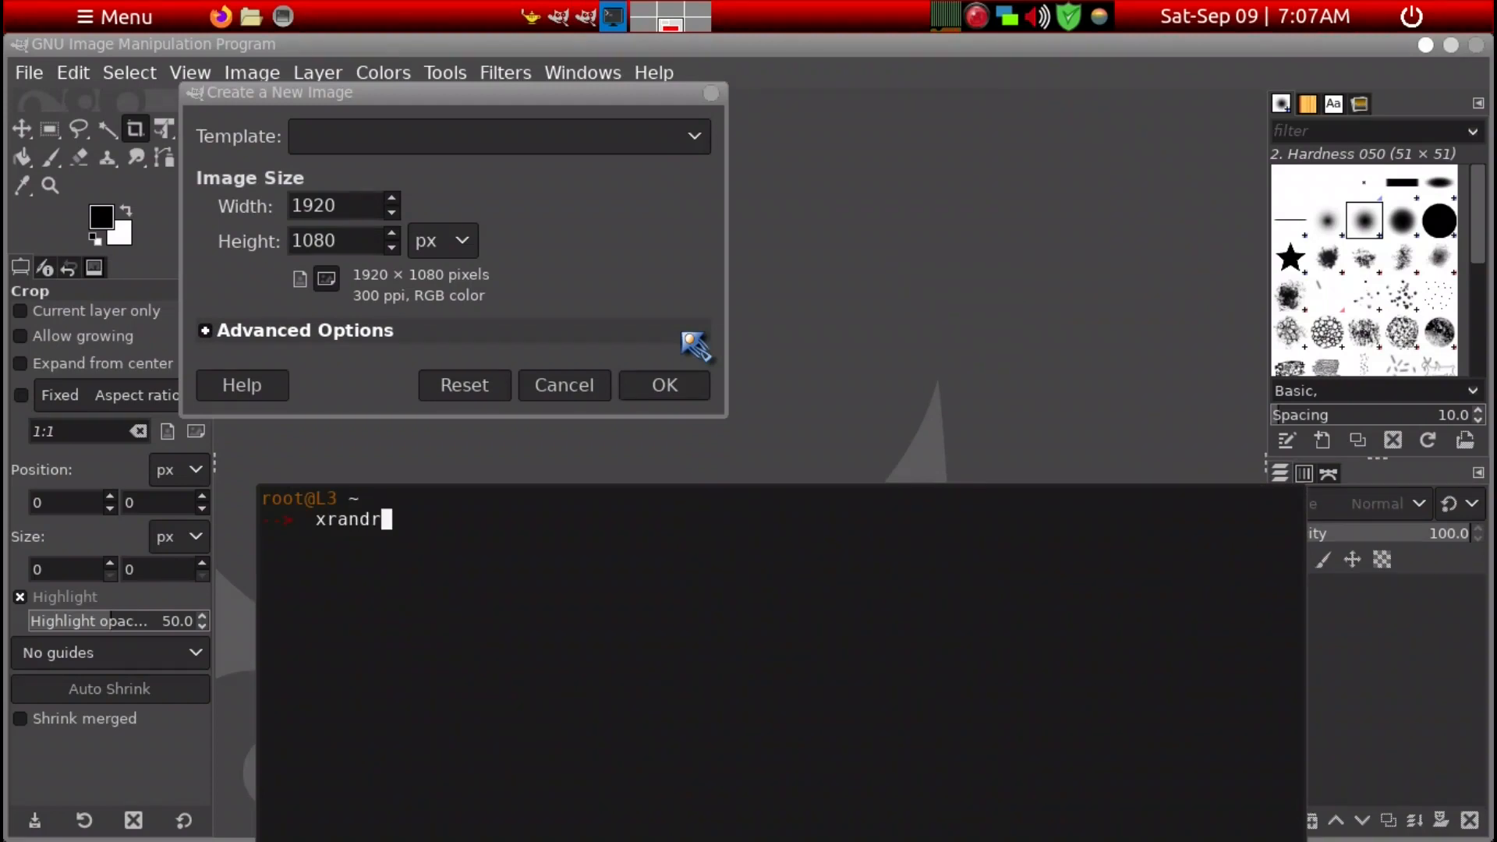
key("Return")
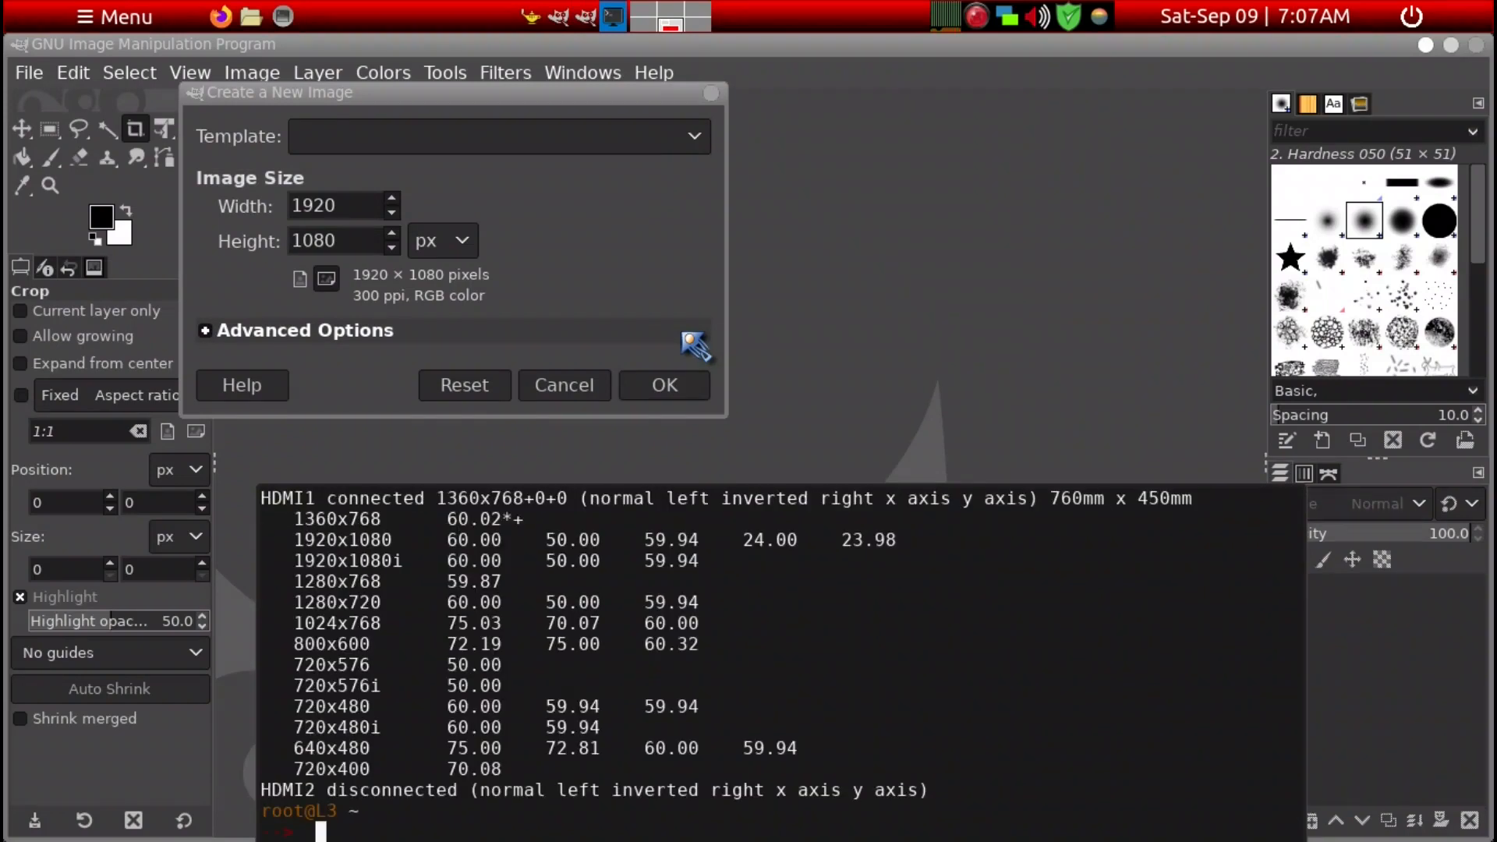
scroll(811, 570, "up", 1)
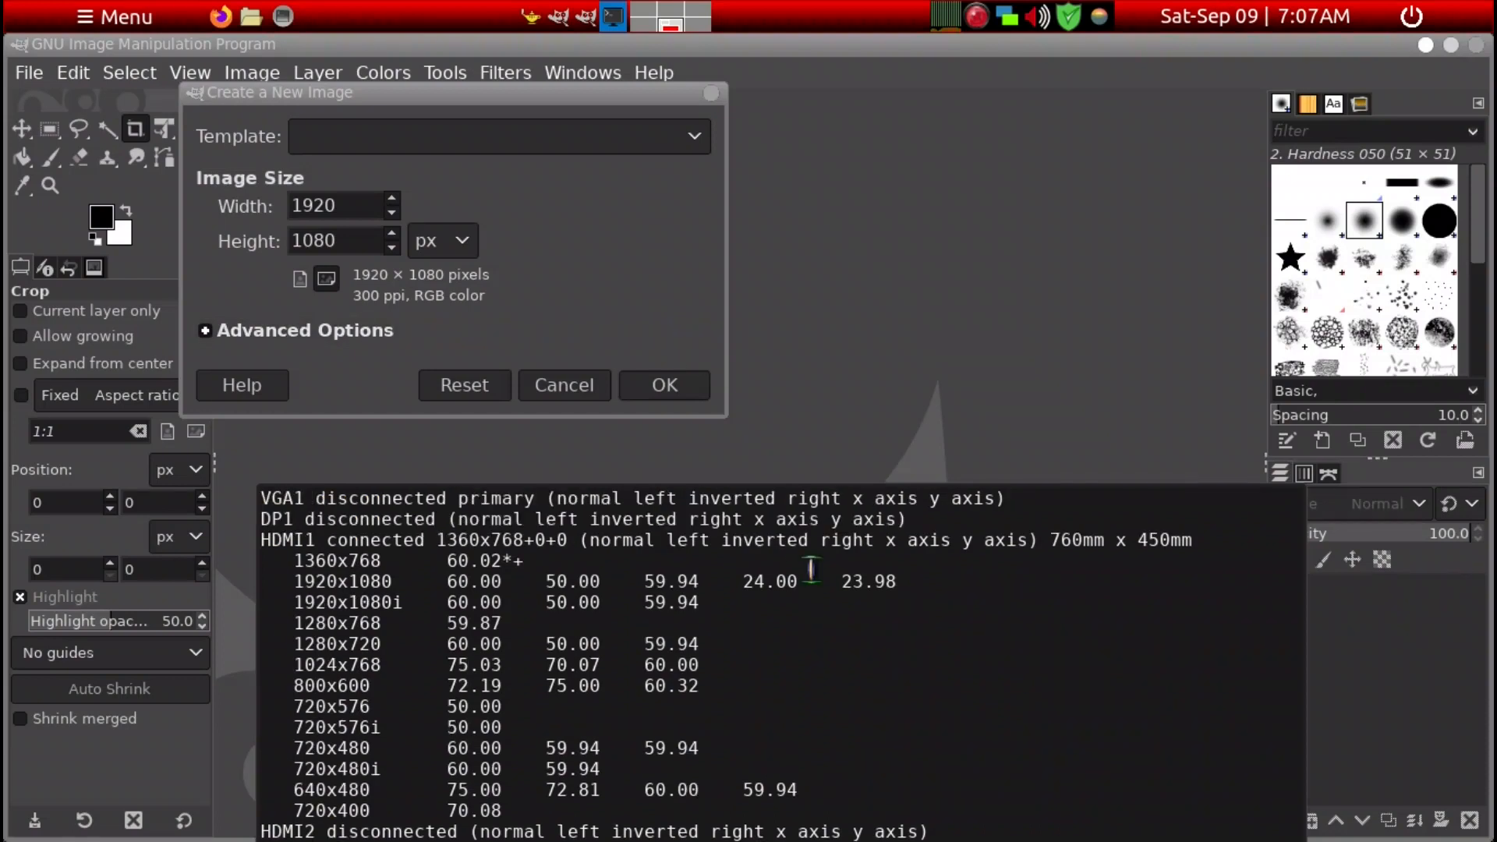
scroll(811, 569, "up", 1)
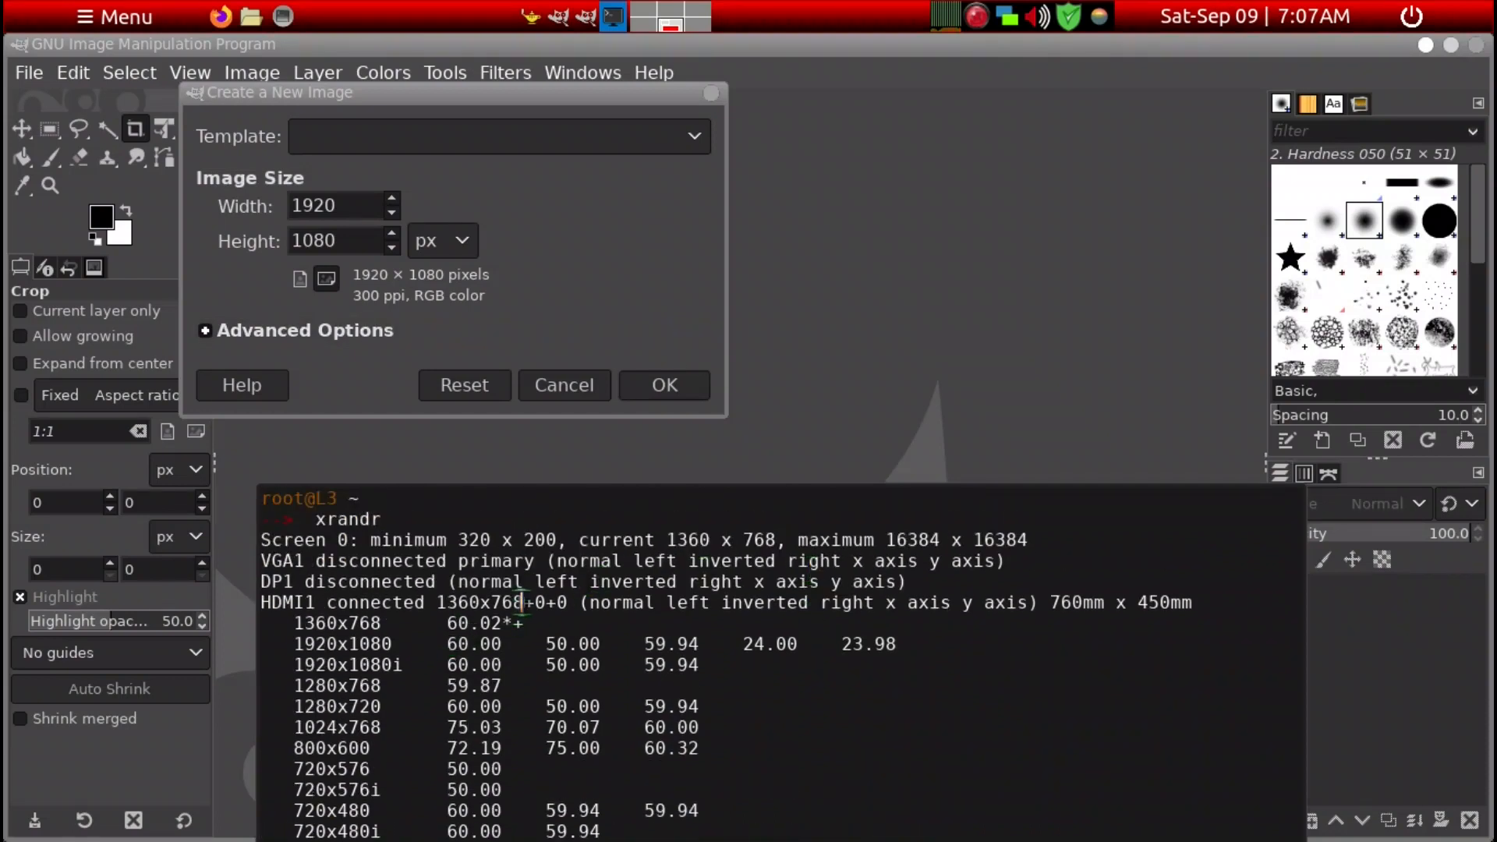
scroll(821, 643, "down", 2)
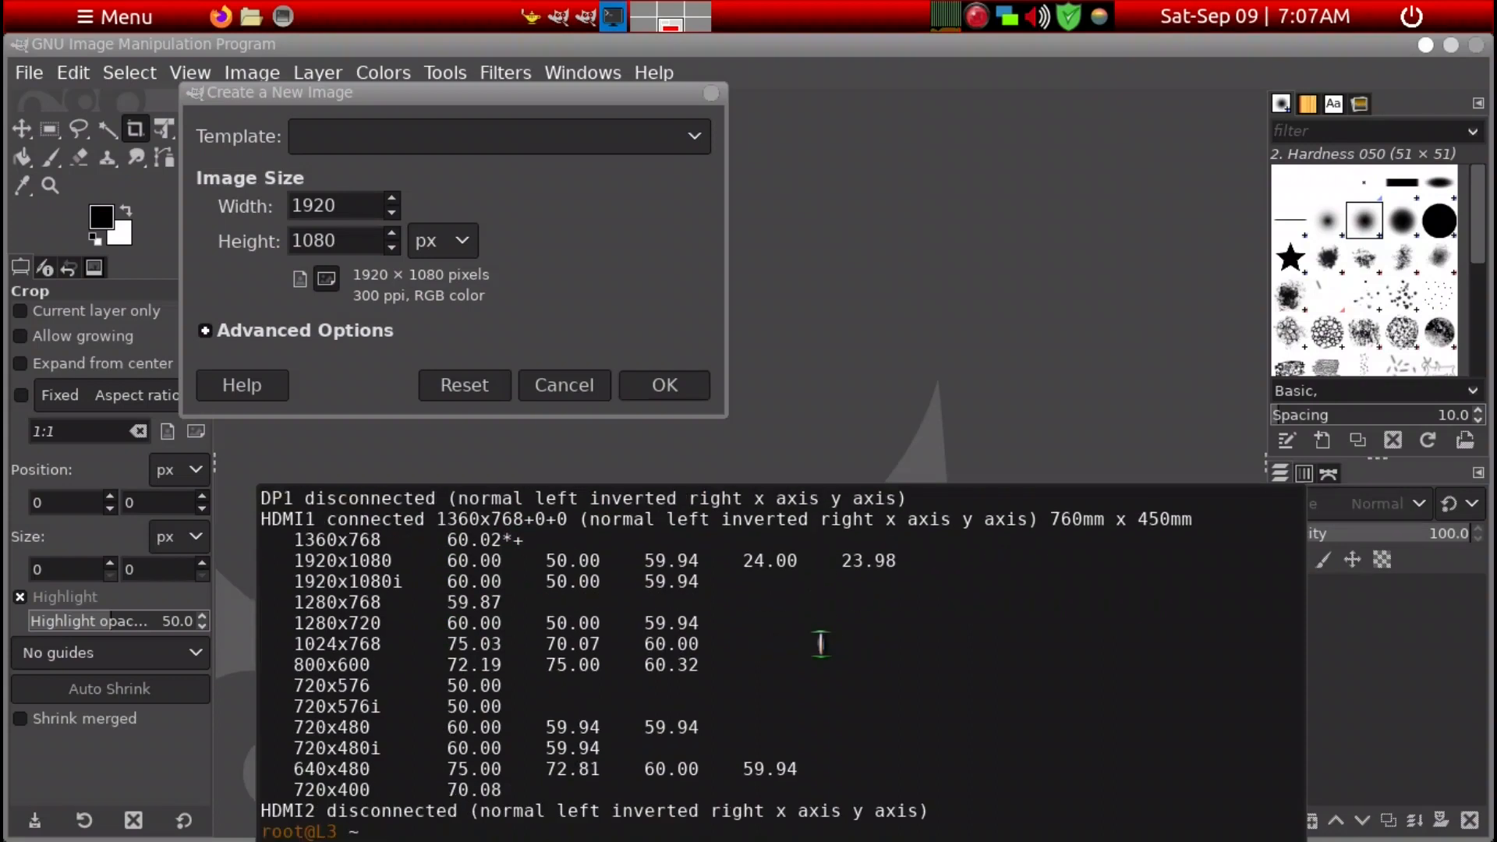
type("x")
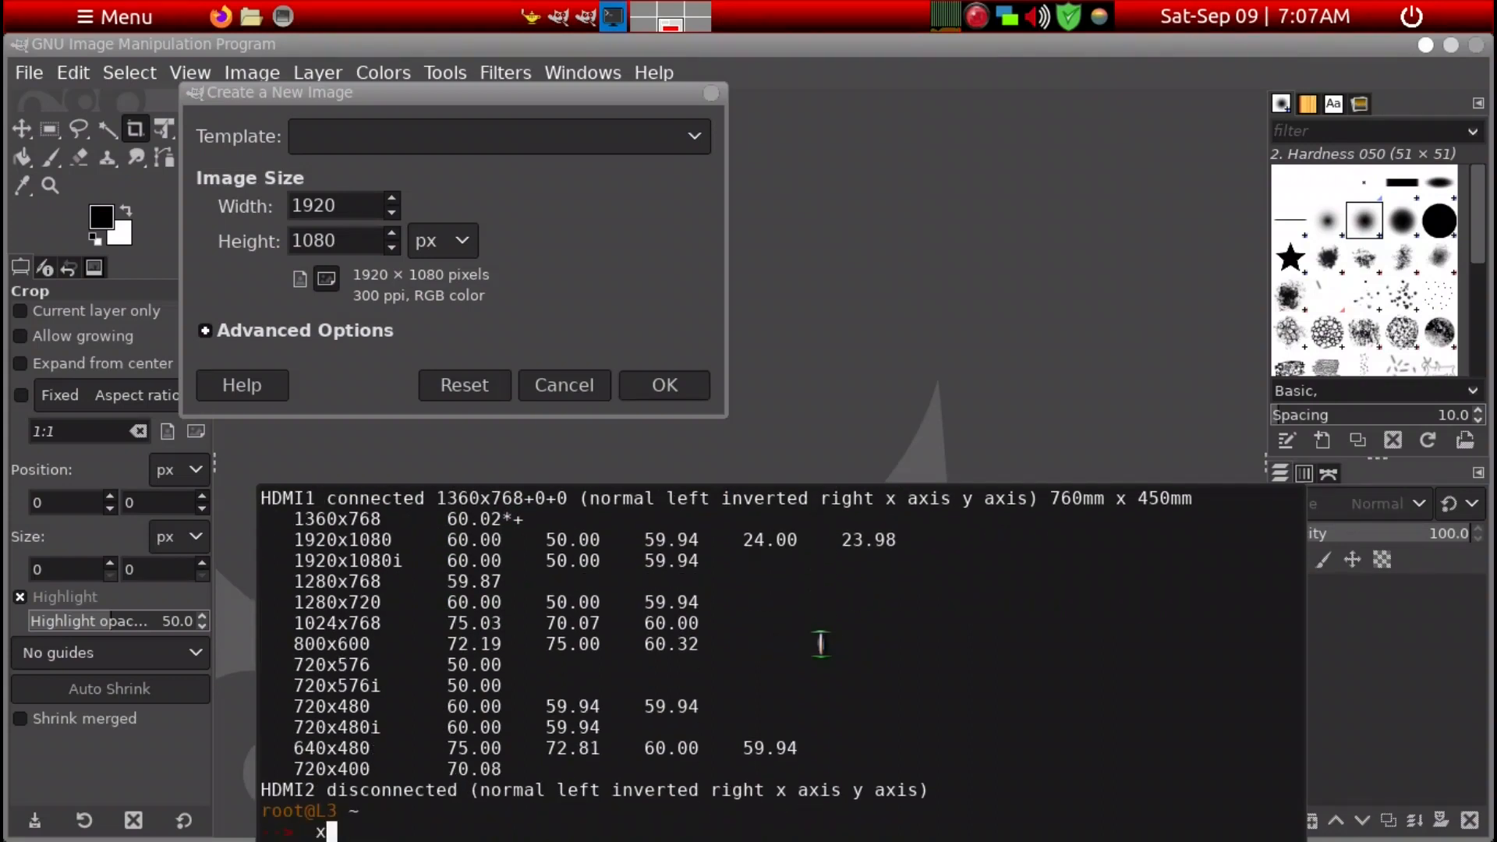
key("Return")
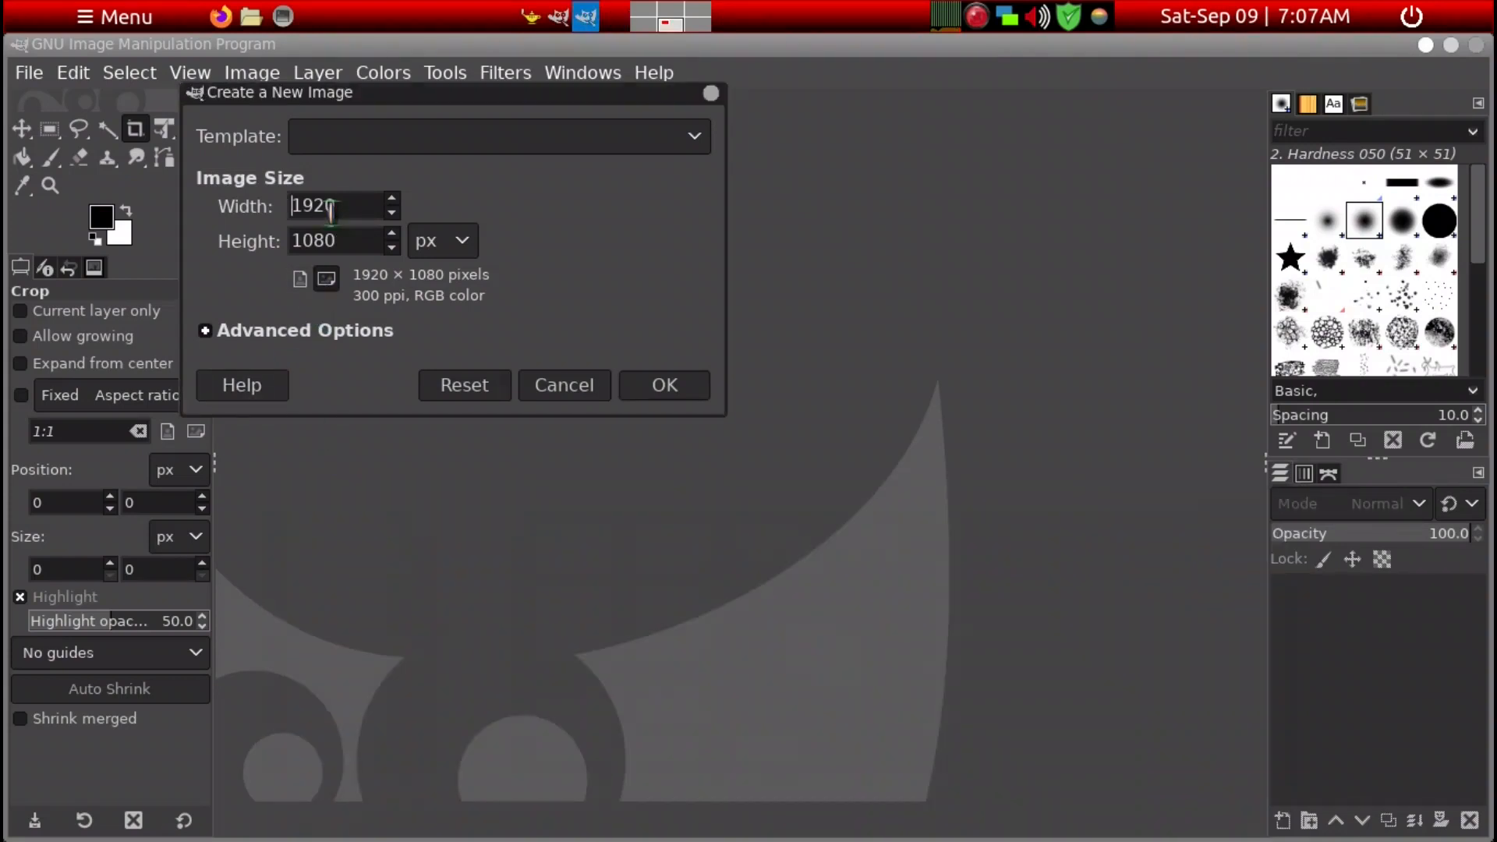
- Create the new image at 1920 × 1080 px and set the foreground color to dark 3d2e2e
left_click(665, 388)
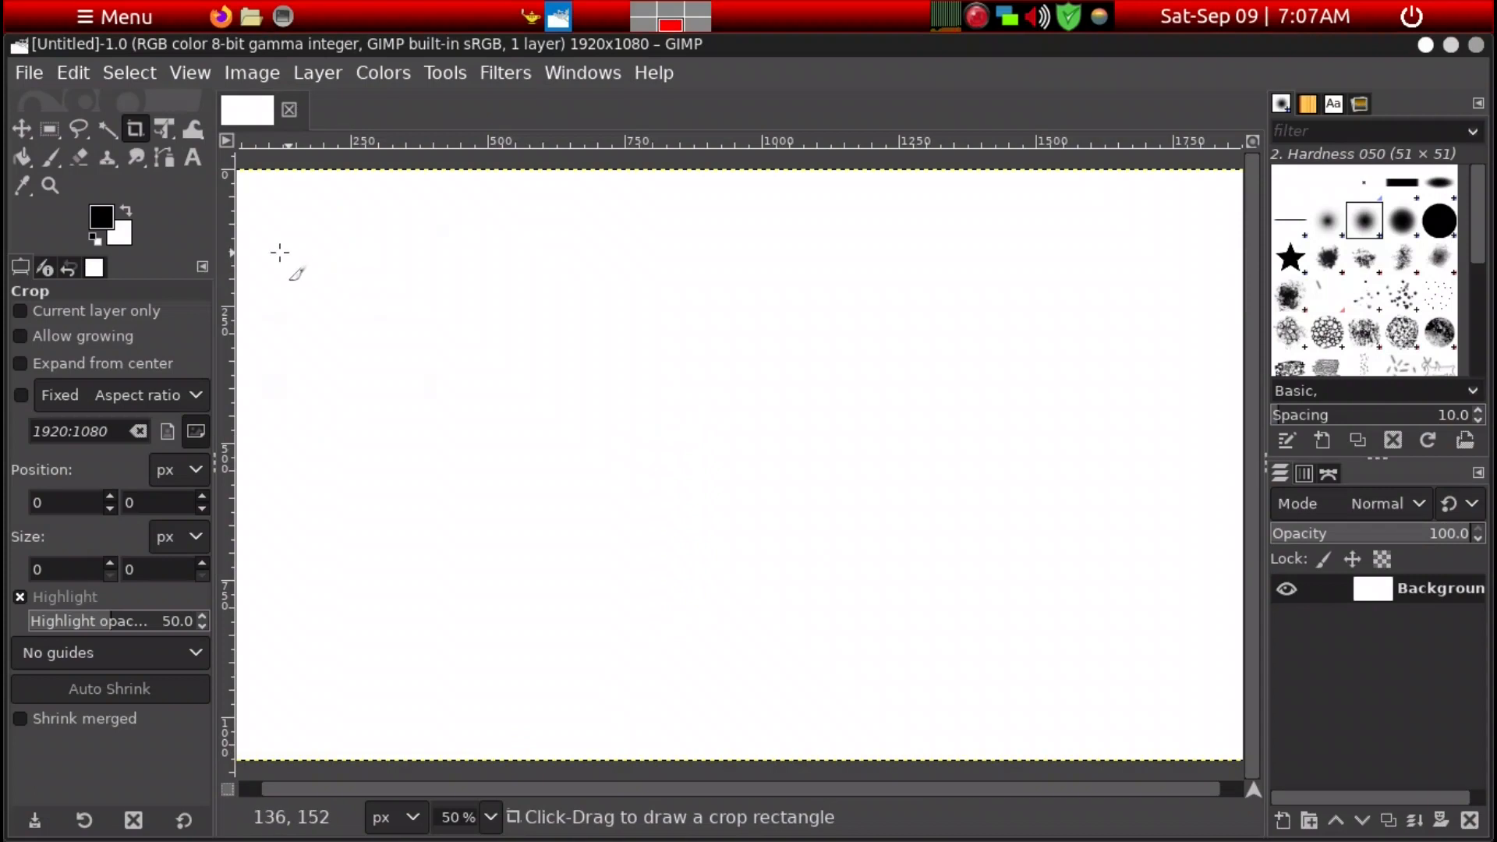
left_click(115, 221)
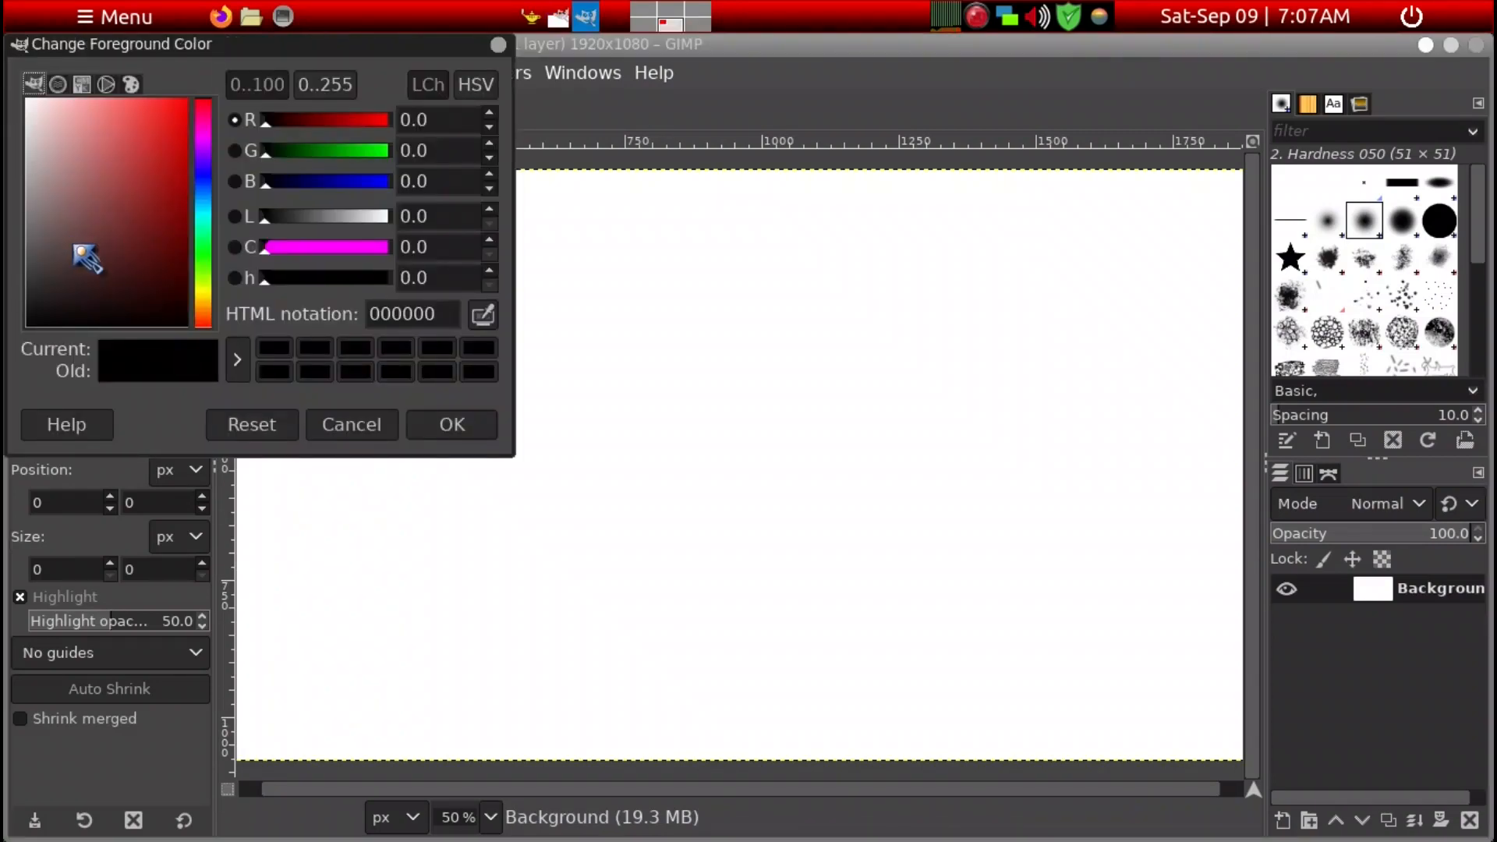
left_click(68, 281)
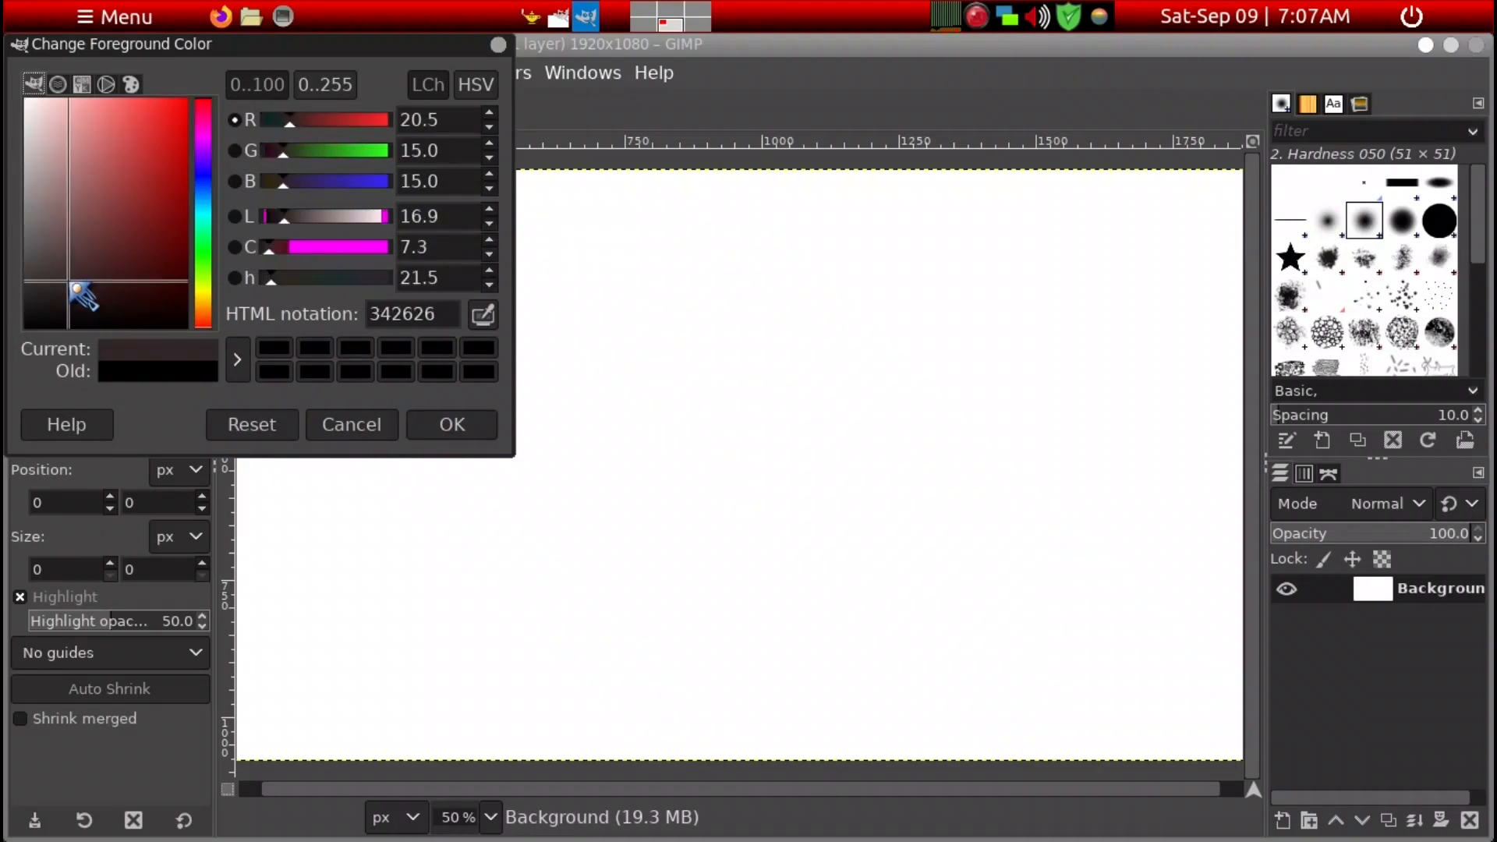
left_click_drag(69, 281, 63, 273)
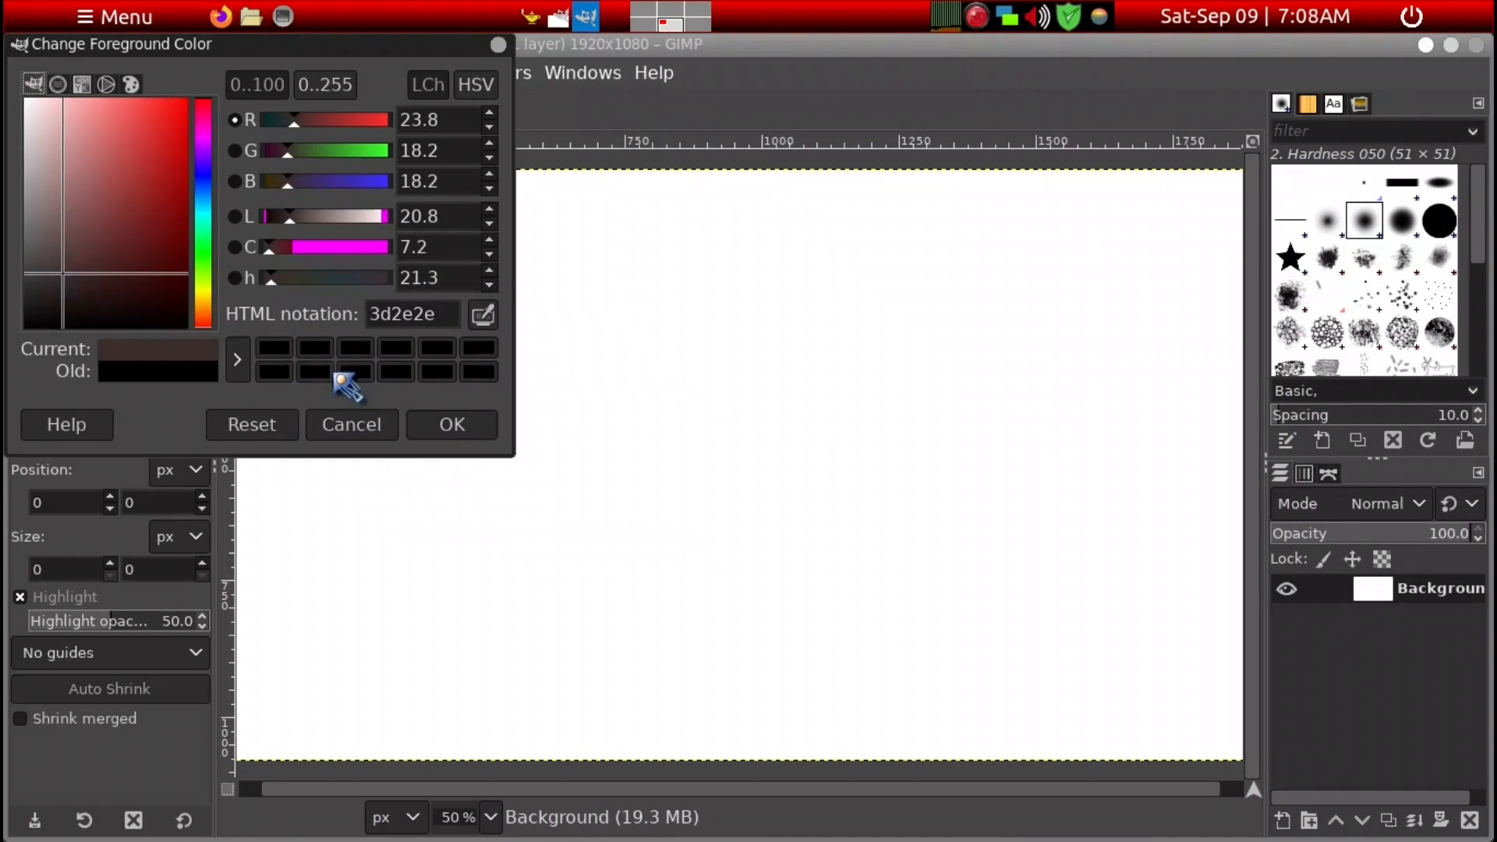
left_click(442, 422)
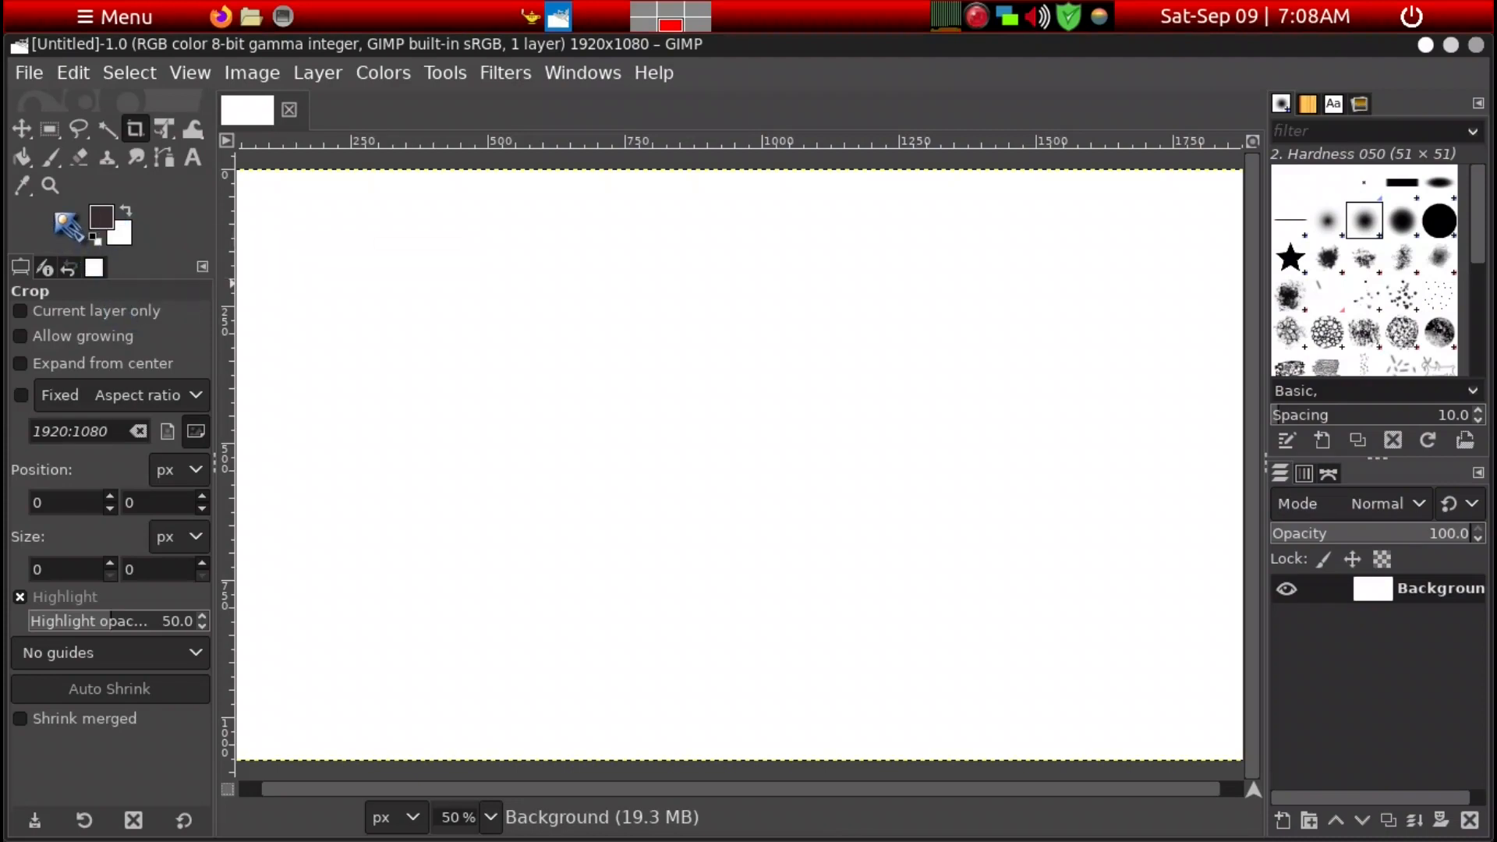
- Fill the whole blank canvas with the dark foreground color using the Bucket Fill tool
right_click(29, 160)
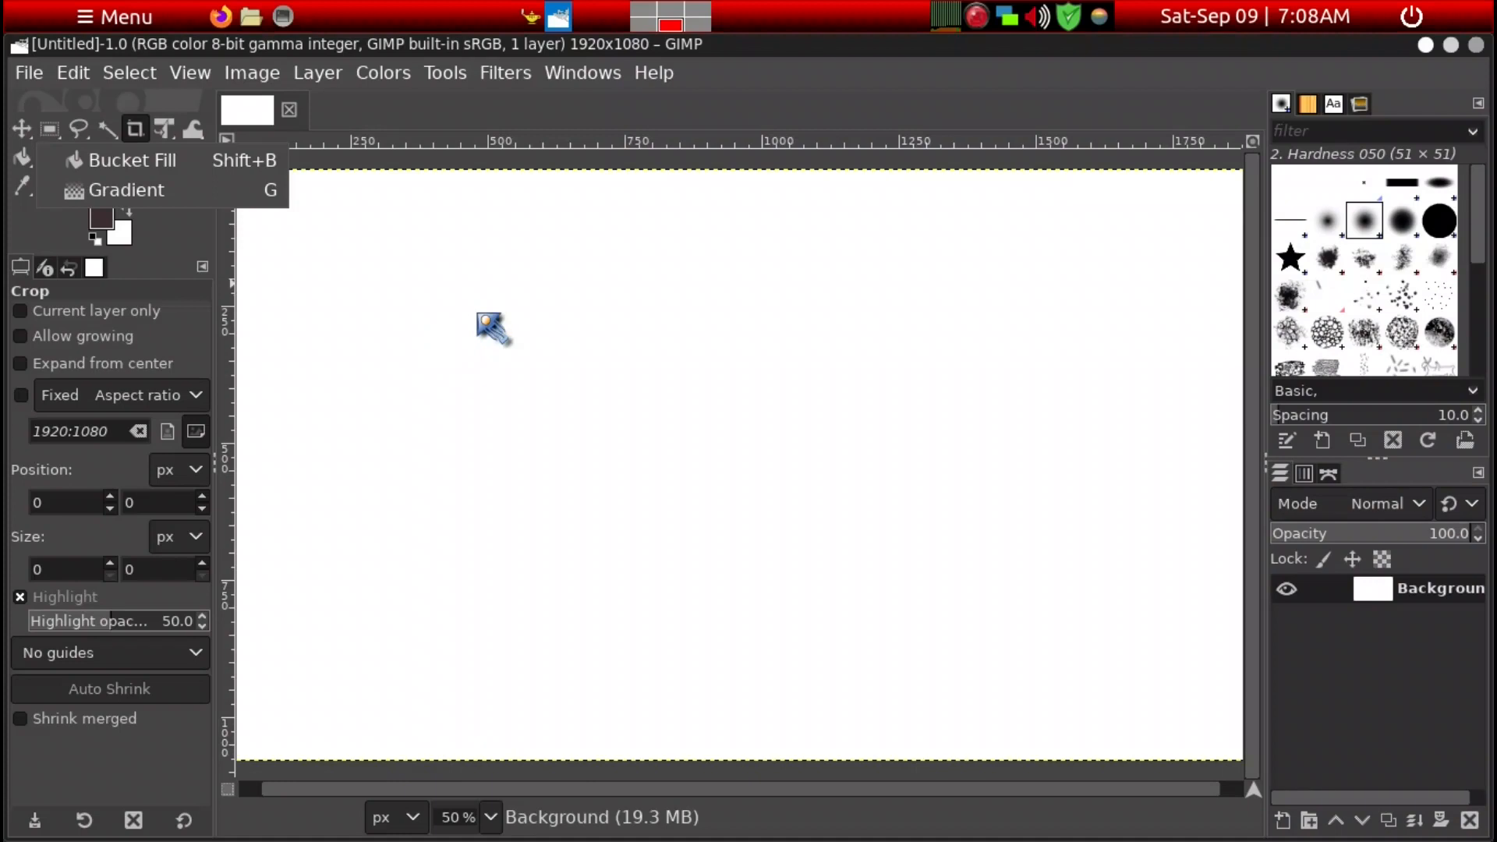
left_click(478, 318)
left_click(478, 312)
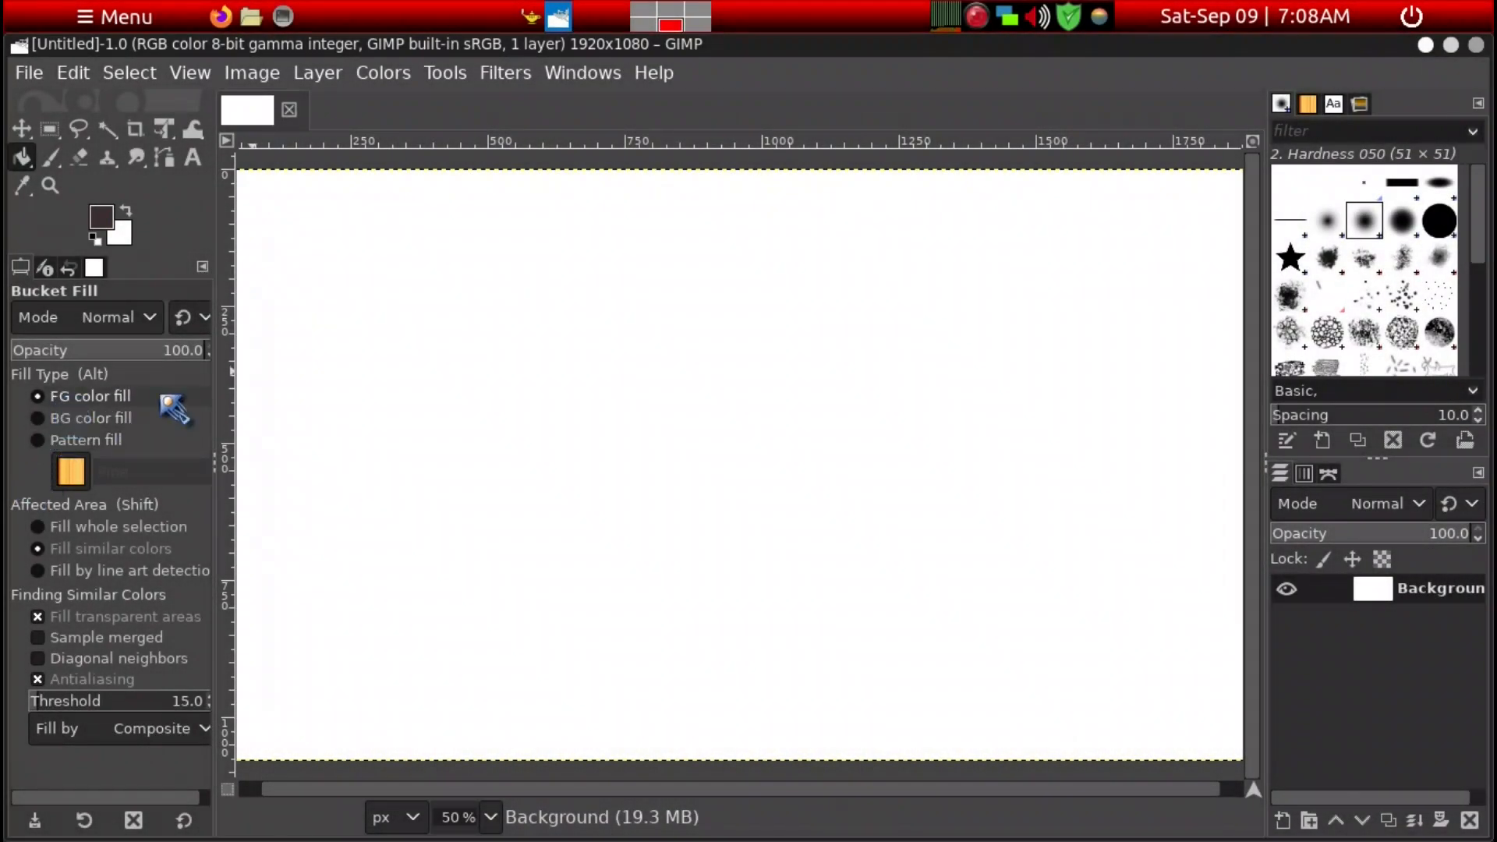
left_click(551, 330)
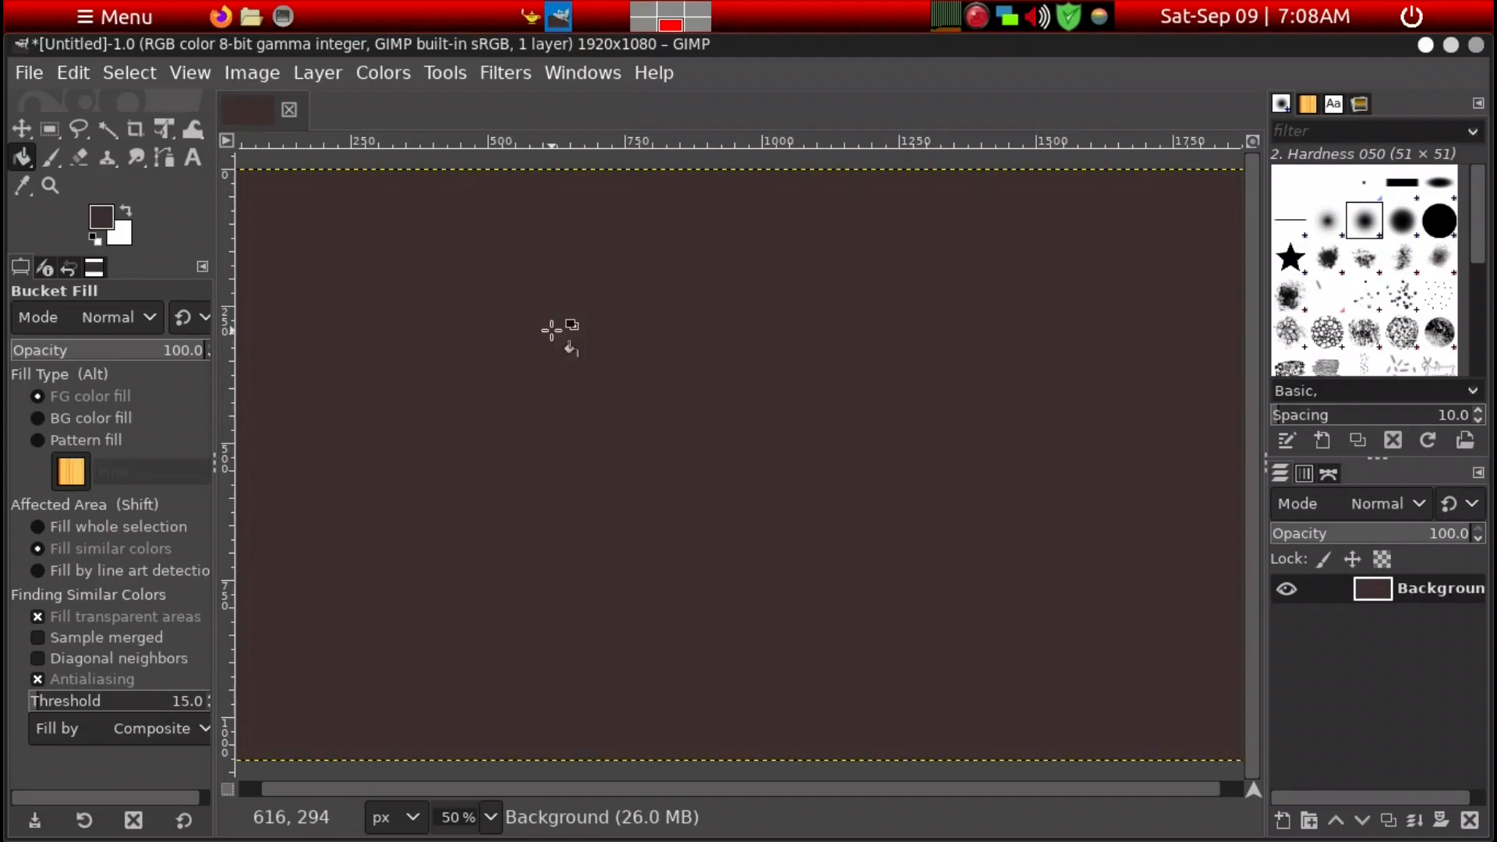
- Export the image as roxbg.png to the root folder, replacing the existing file and keeping the default PNG options
left_click(30, 72)
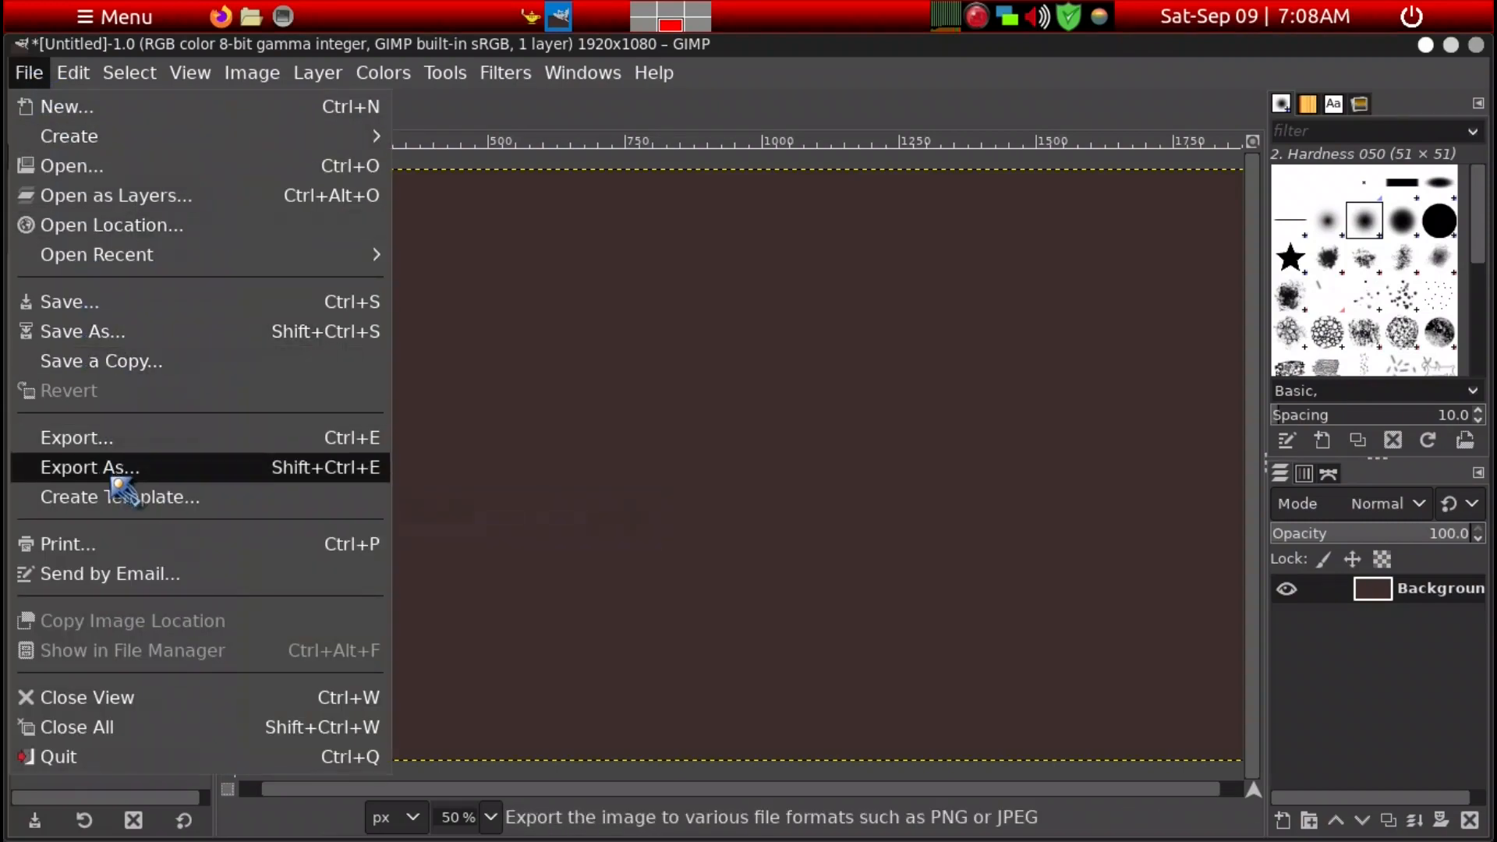
left_click(117, 474)
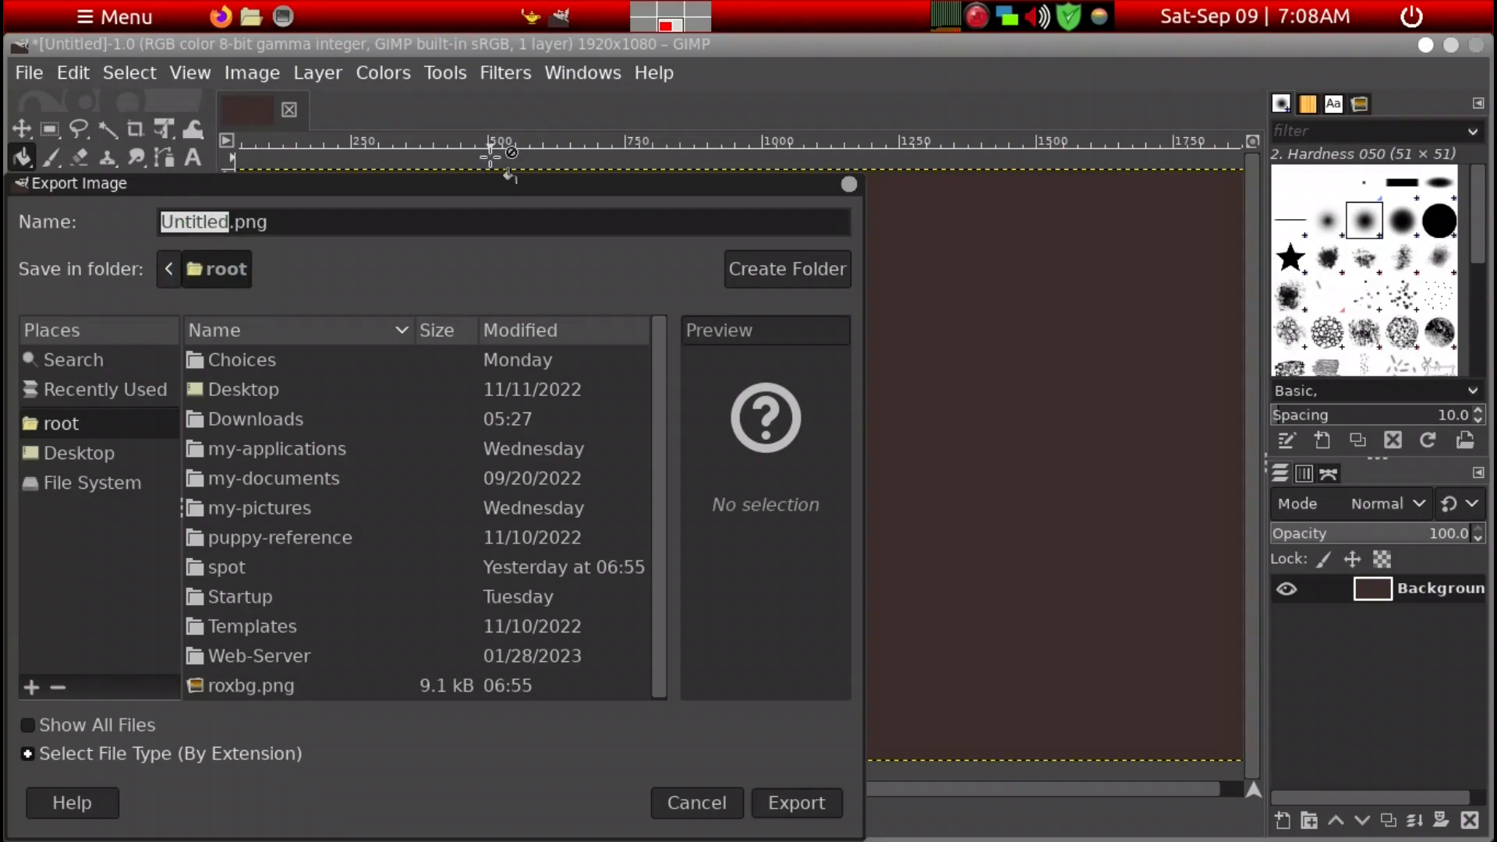
type("roxbg")
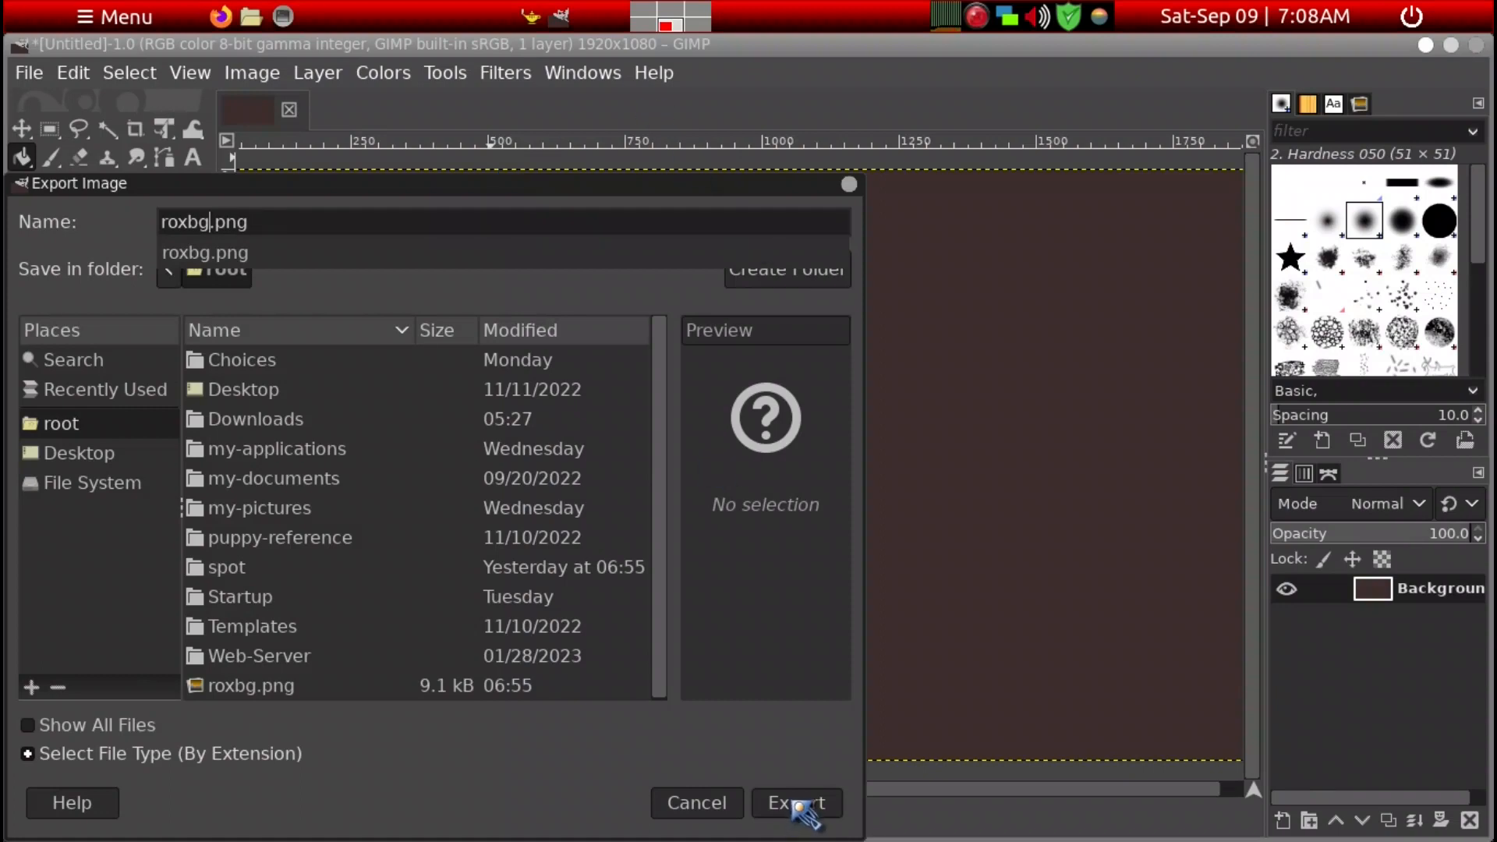
left_click(801, 804)
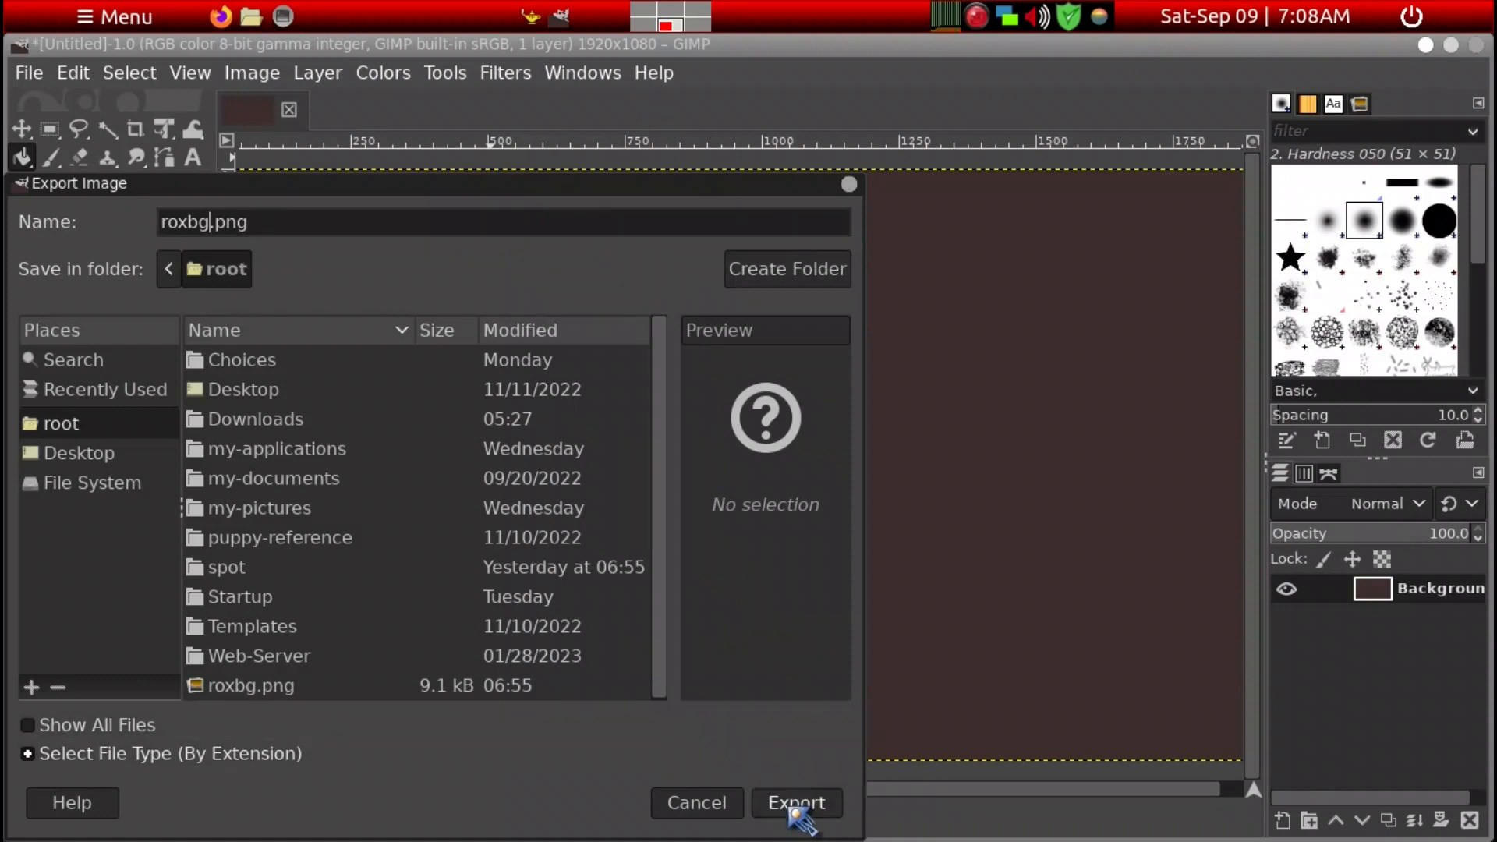
left_click(794, 805)
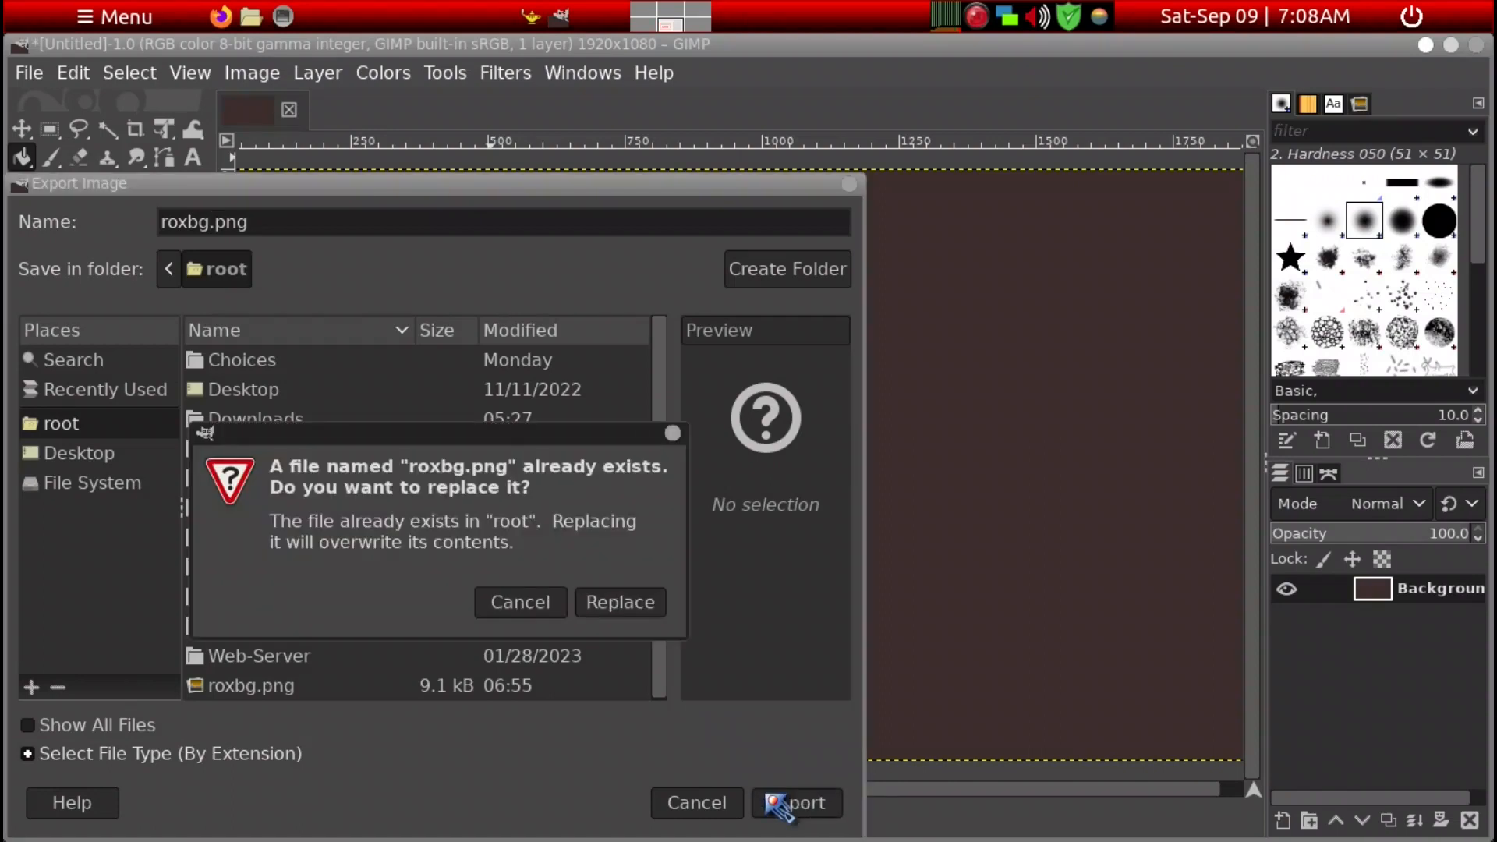
left_click(604, 615)
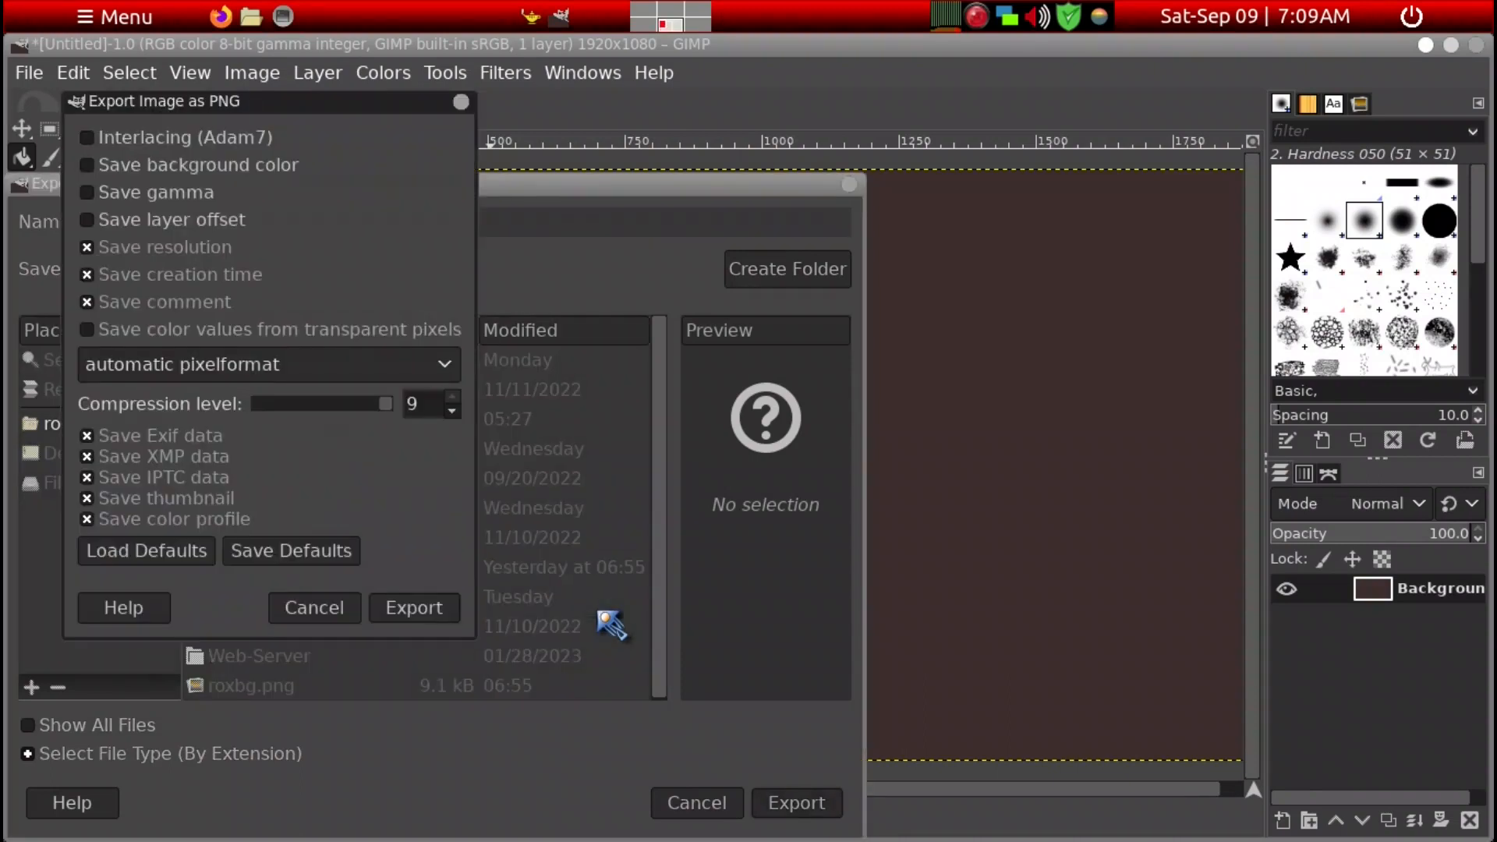
left_click(435, 609)
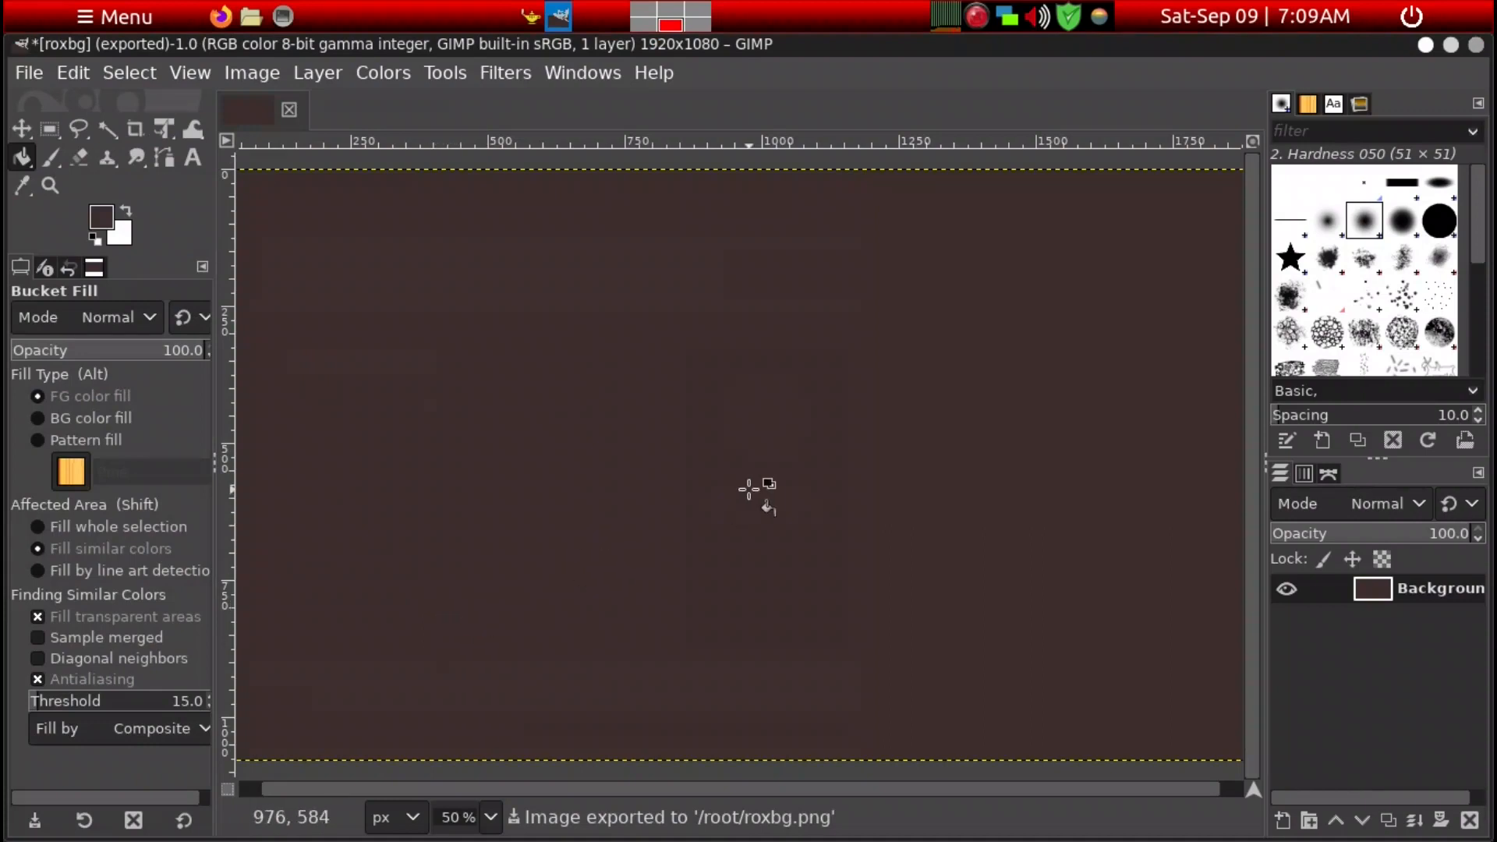
- Quit GIMP discarding the unsaved changes, and check the home folder for roxbg.png before returning to the notes in Geany
key("ctrl+q")
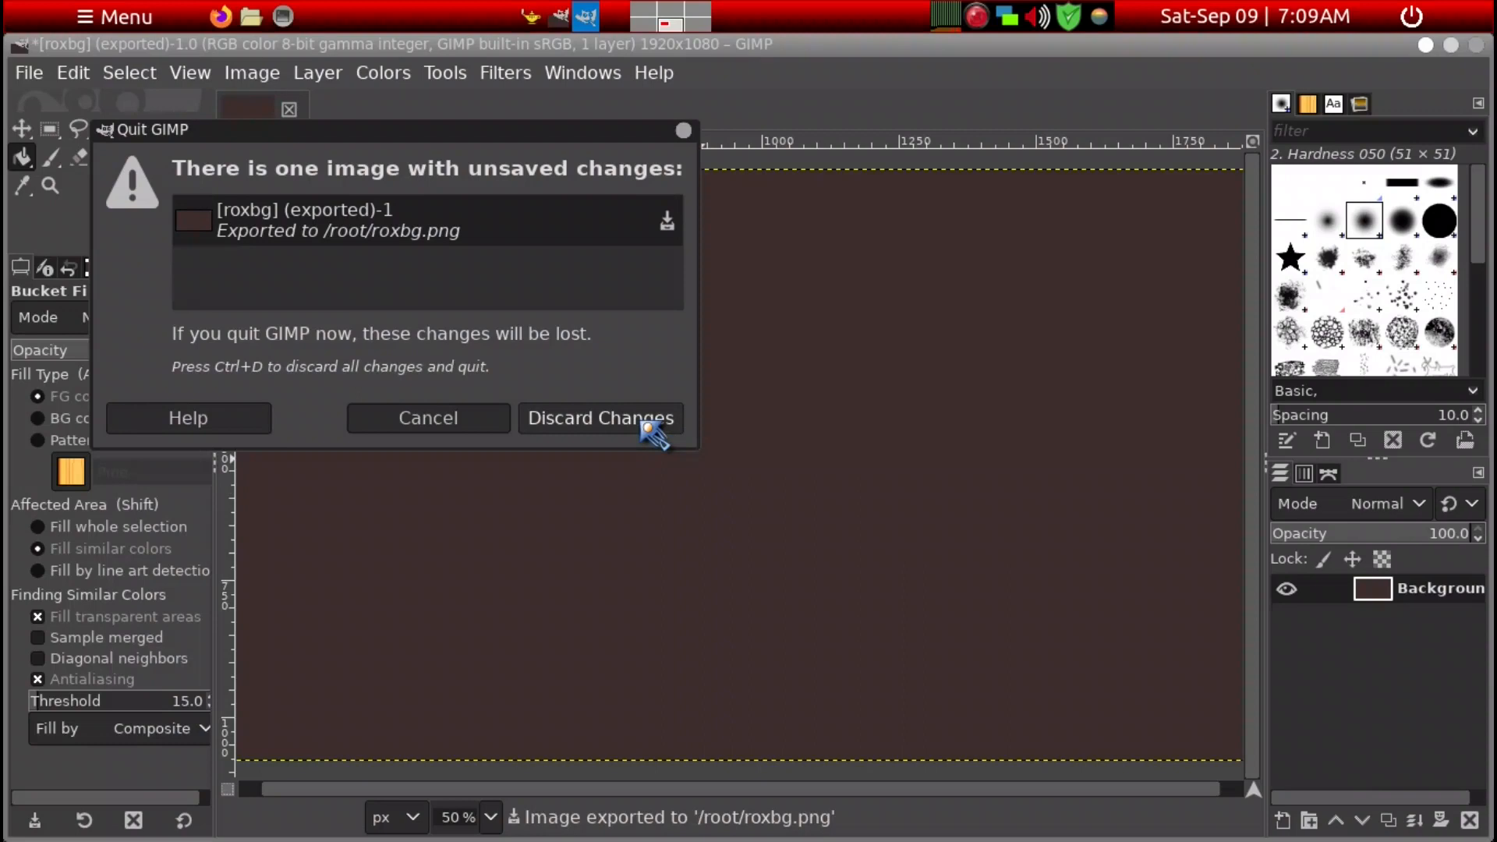
left_click(642, 423)
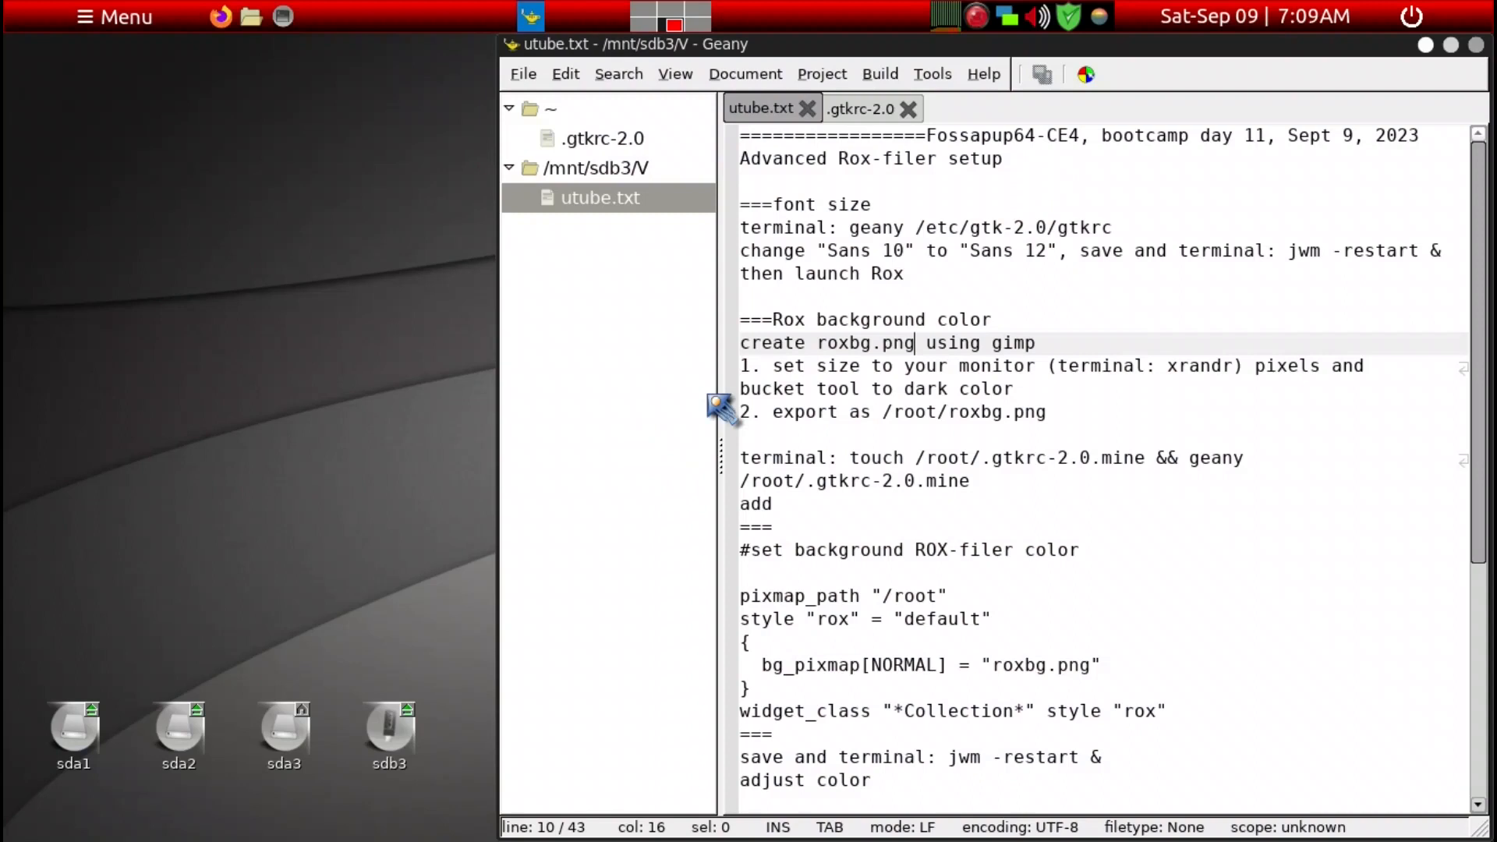
key("super+e")
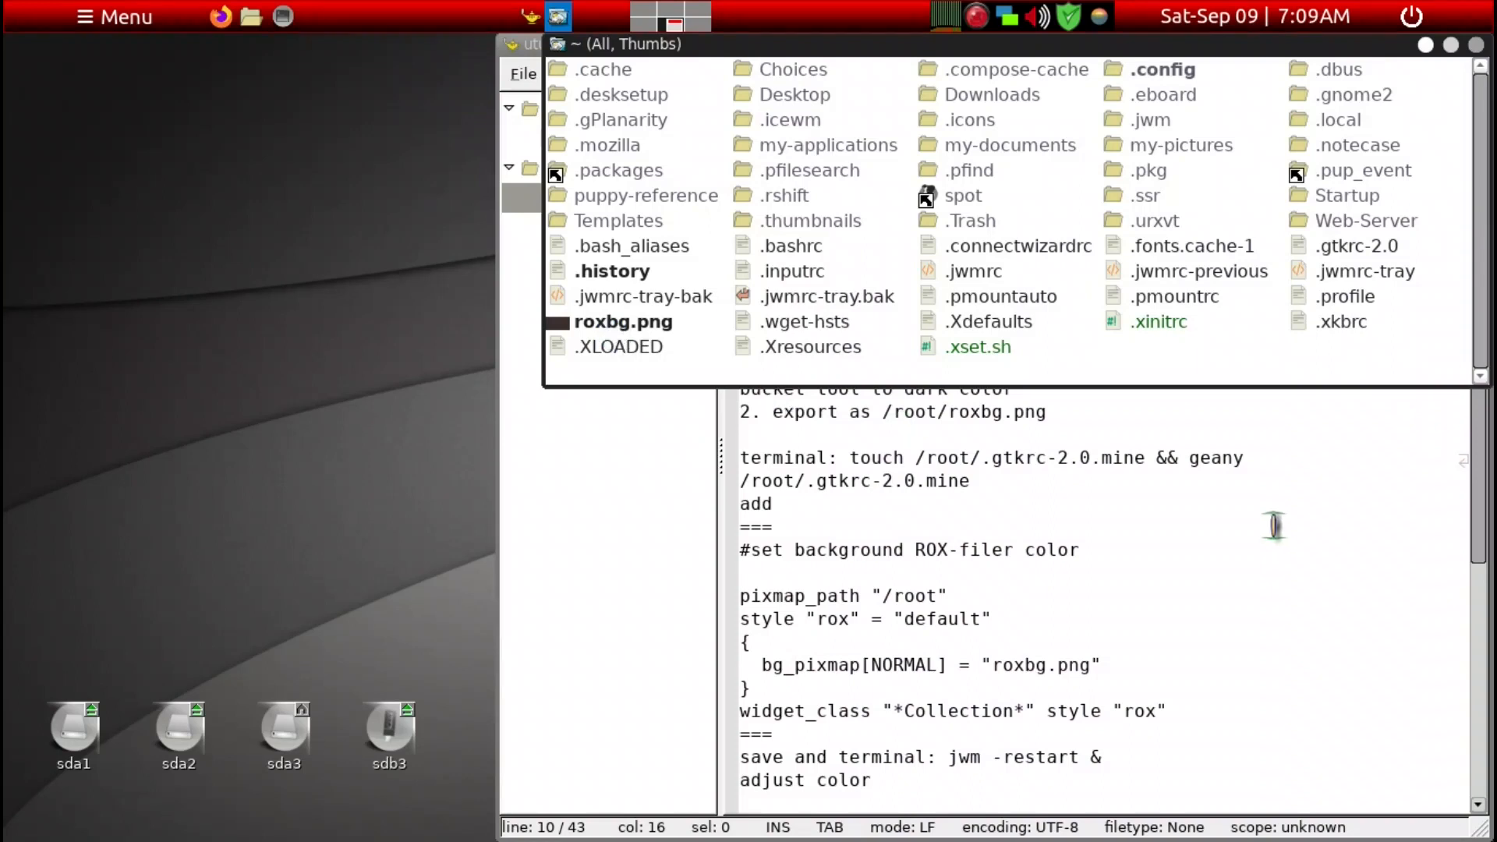
left_click(577, 632)
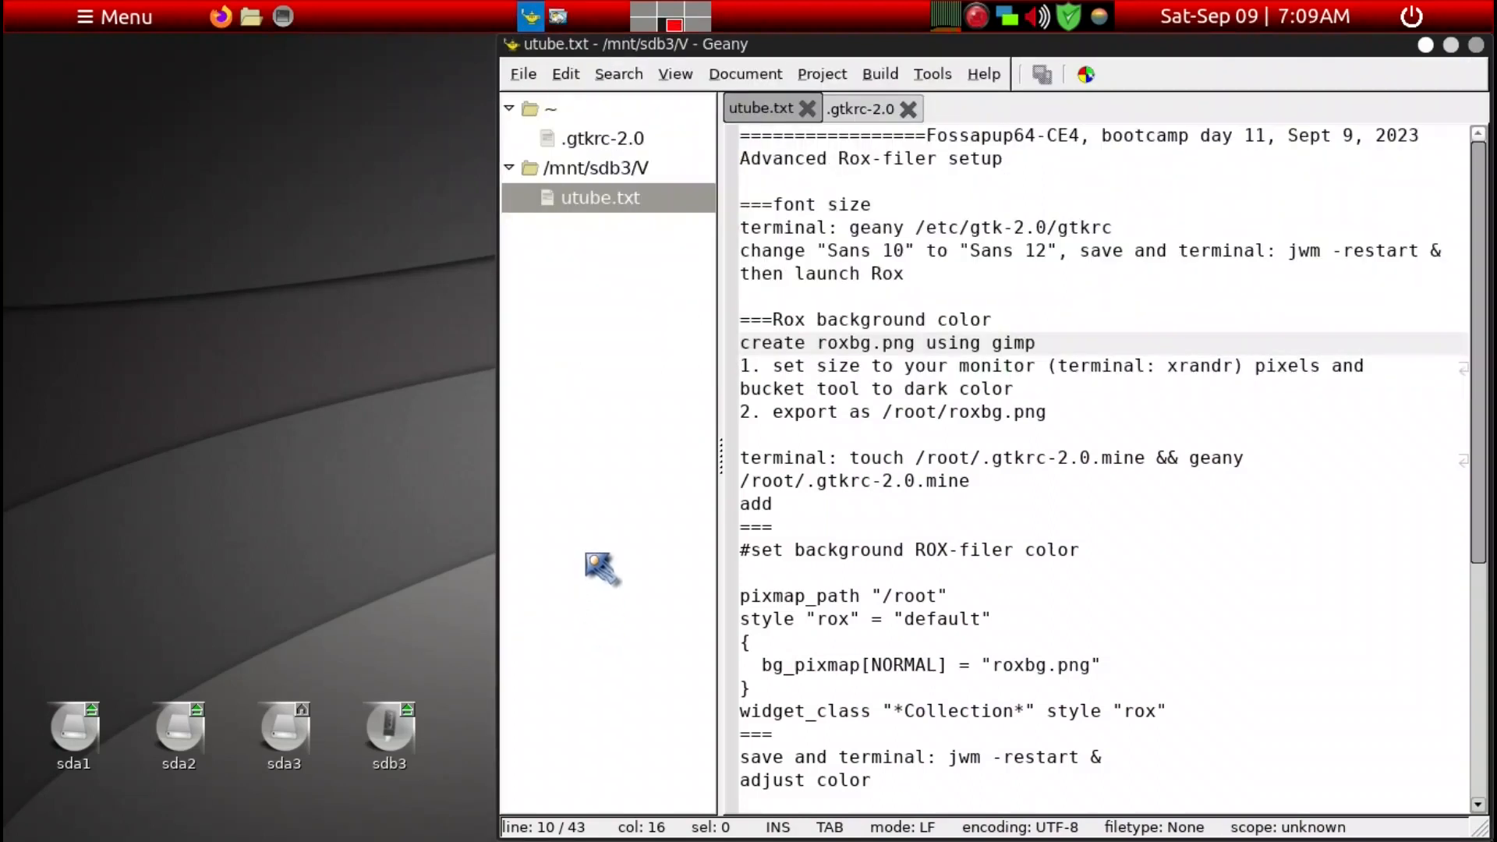
- Copy "touch /root/.gtkrc-2.0.mine && geany /root/.gtkrc-2.0.mine" from the notes and run it in a new terminal
scroll(920, 586, "down", 1)
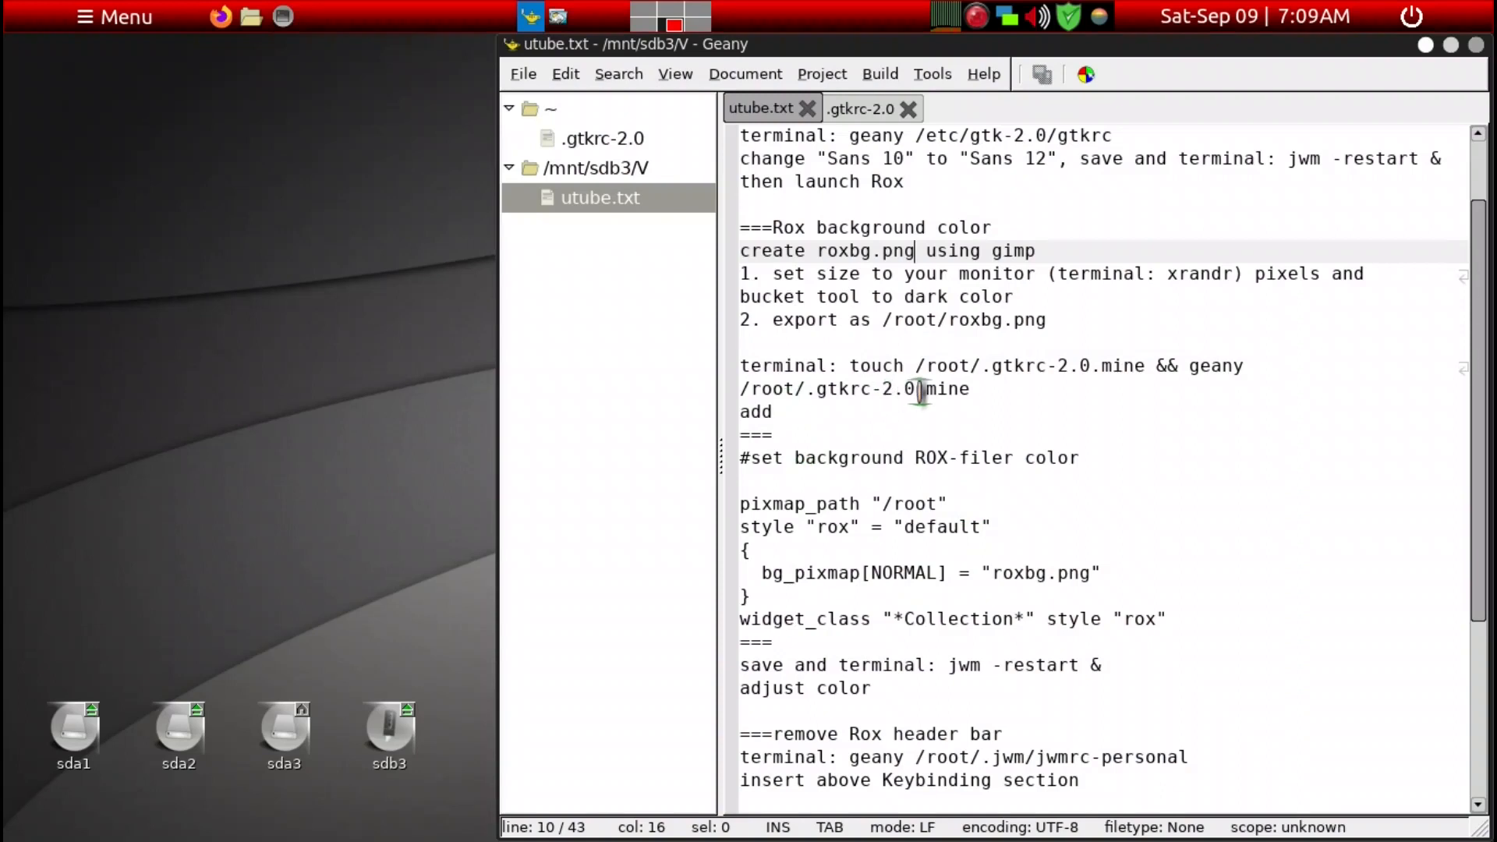
left_click(1072, 317)
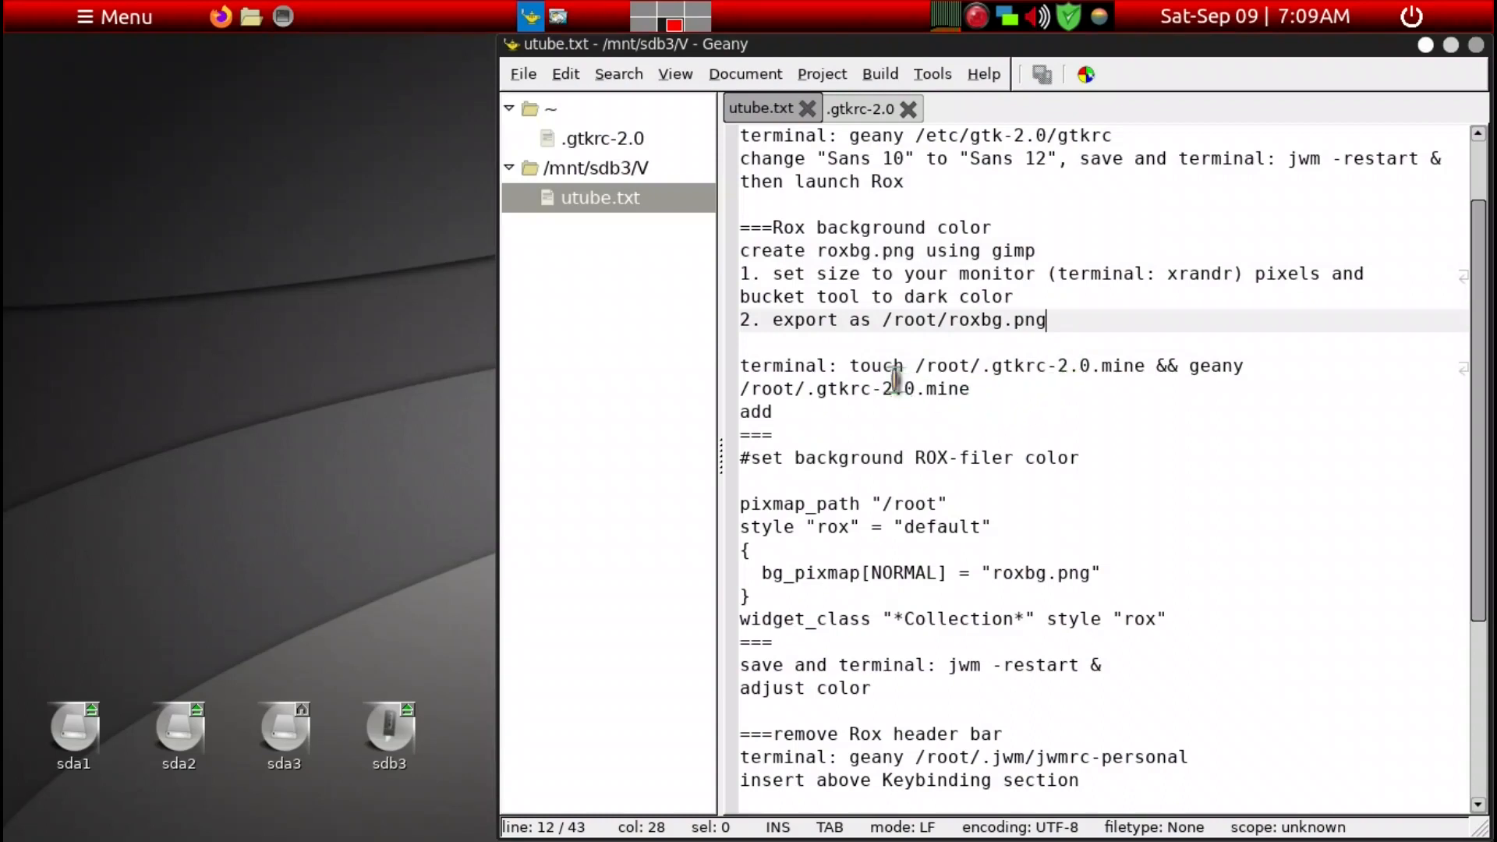
left_click_drag(852, 366, 996, 394)
key("super+c")
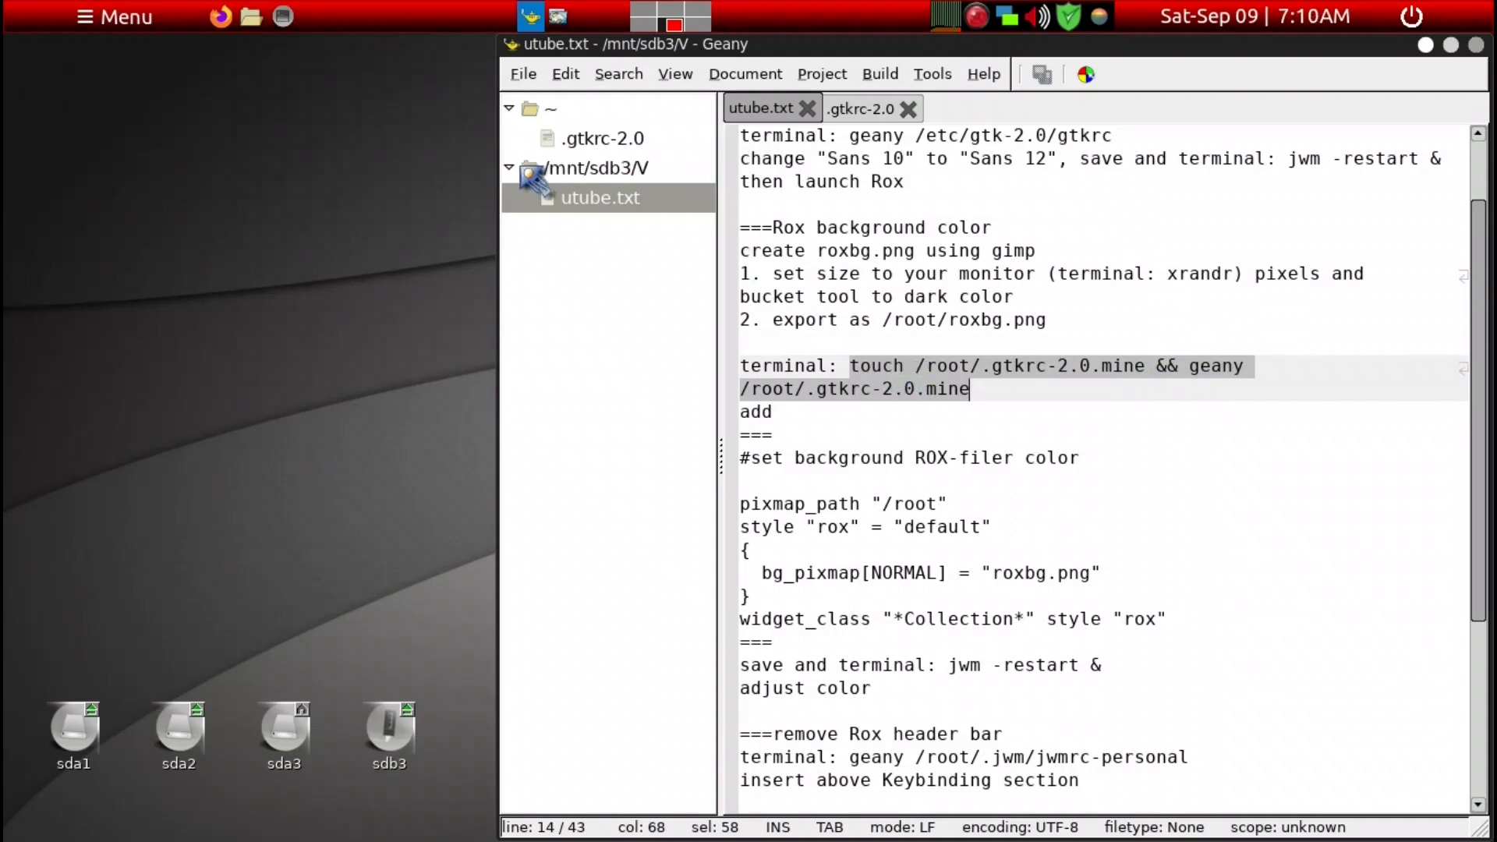
key("ctrl+alt+t")
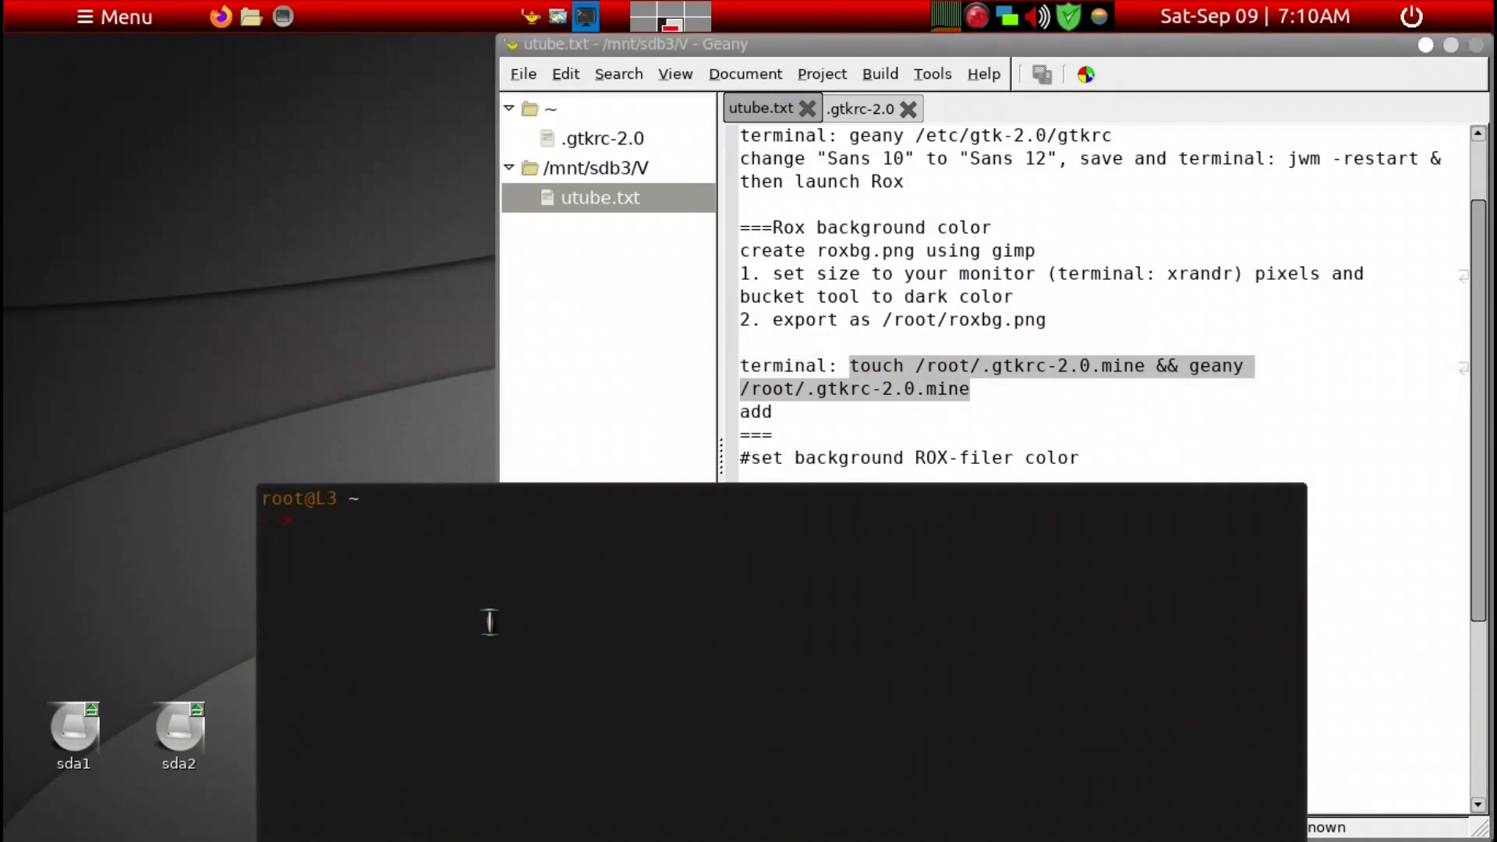
middle_click(488, 624)
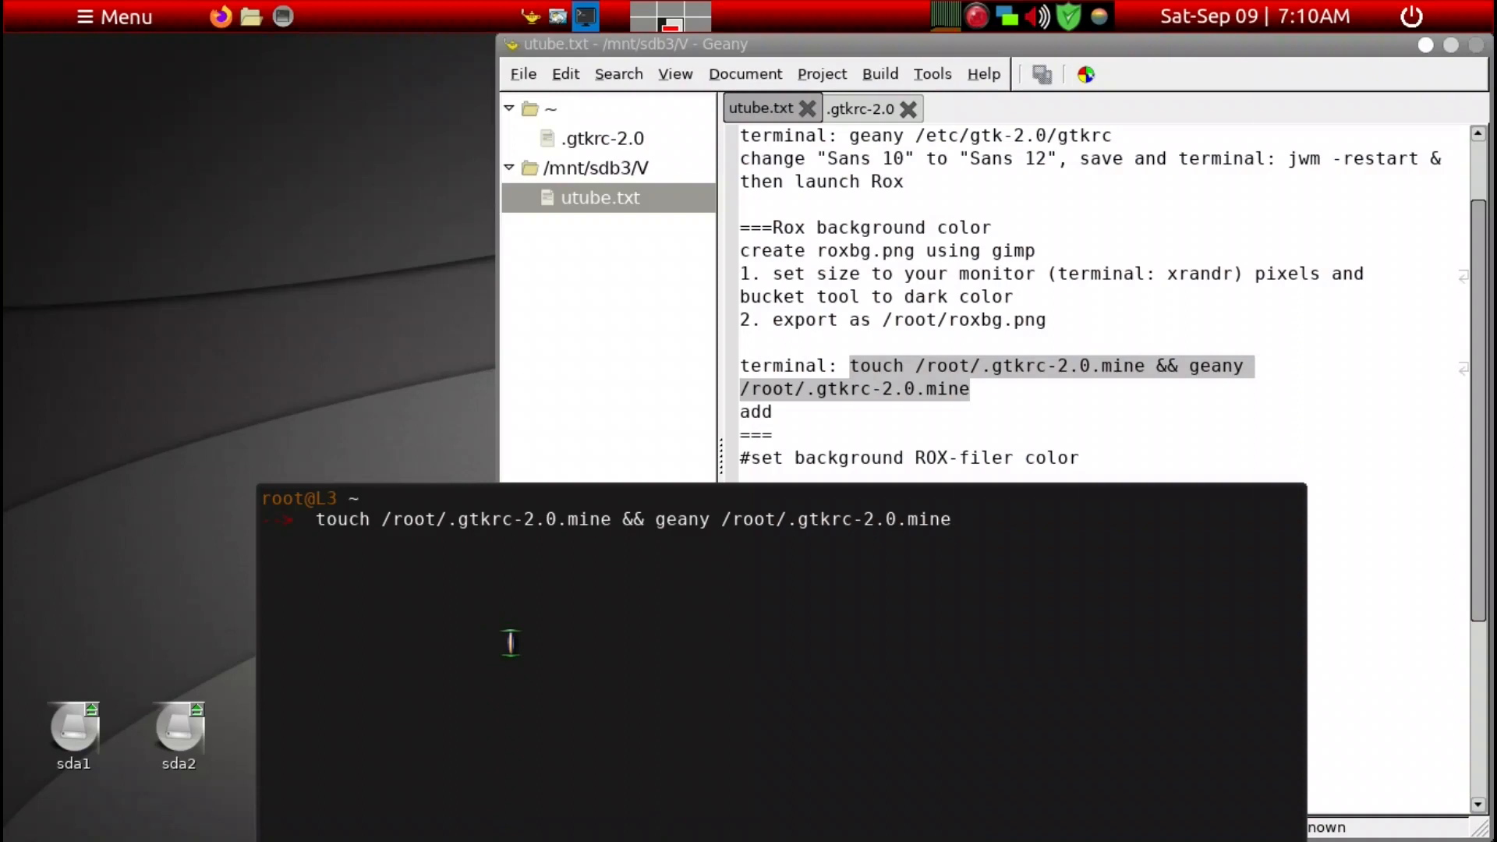
key("Return")
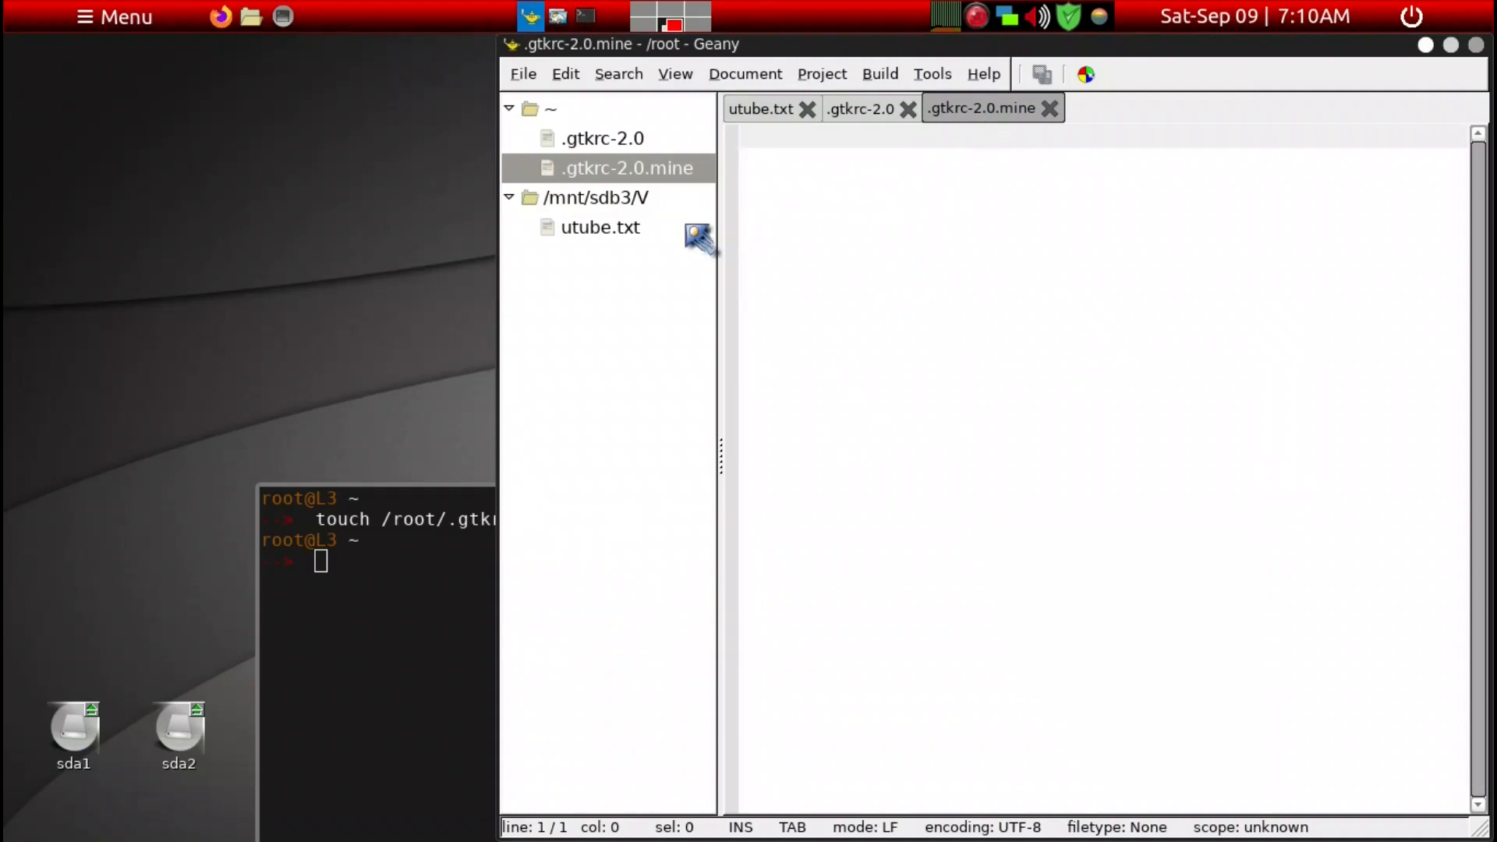
- Copy the Rox background style block in utube.txt, from the pixmap_path line through the widget_class line
left_click(647, 232)
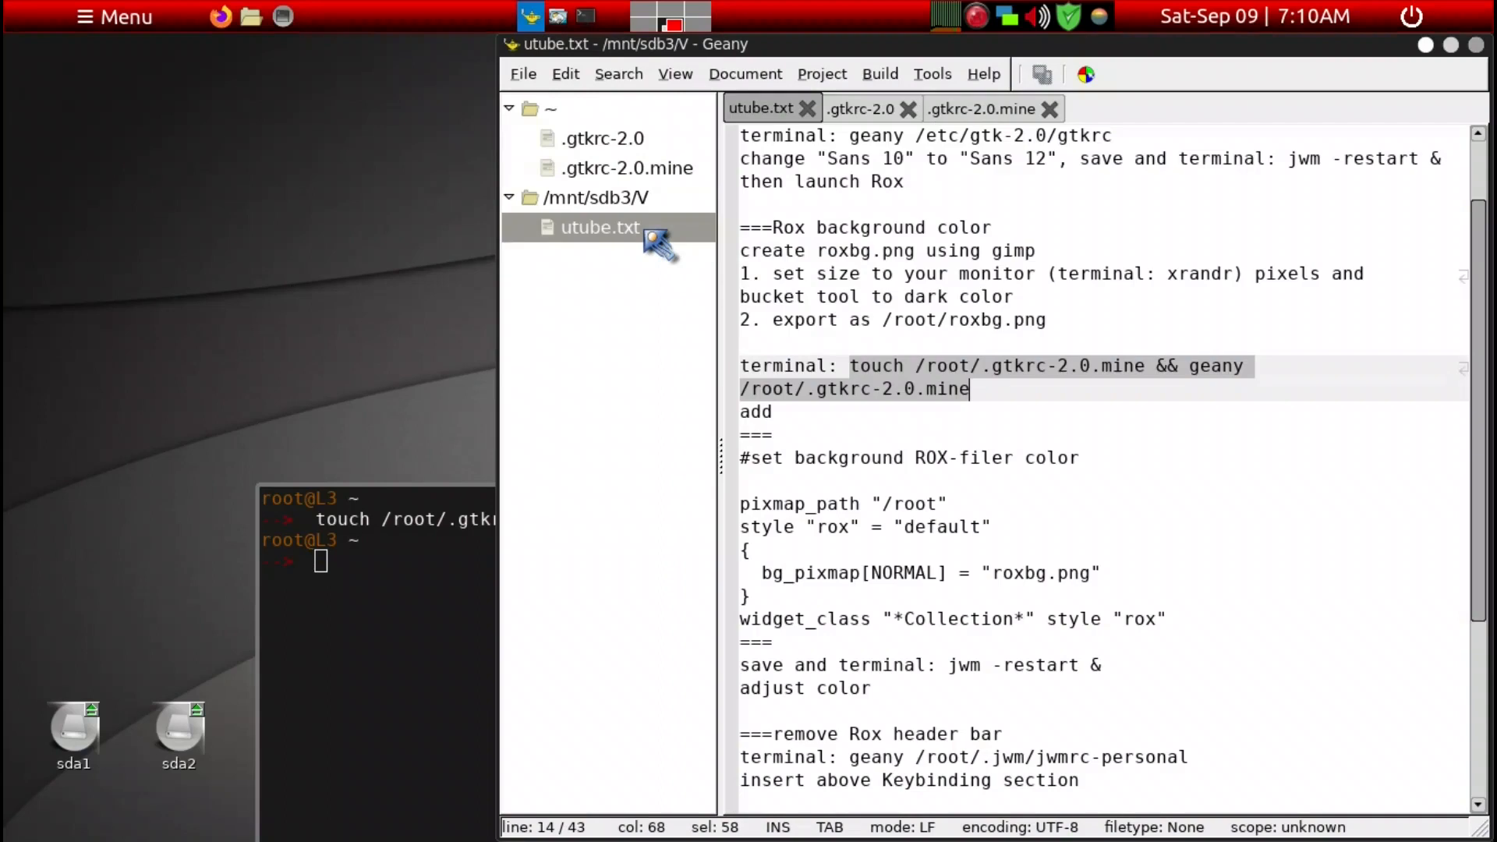
left_click(987, 439)
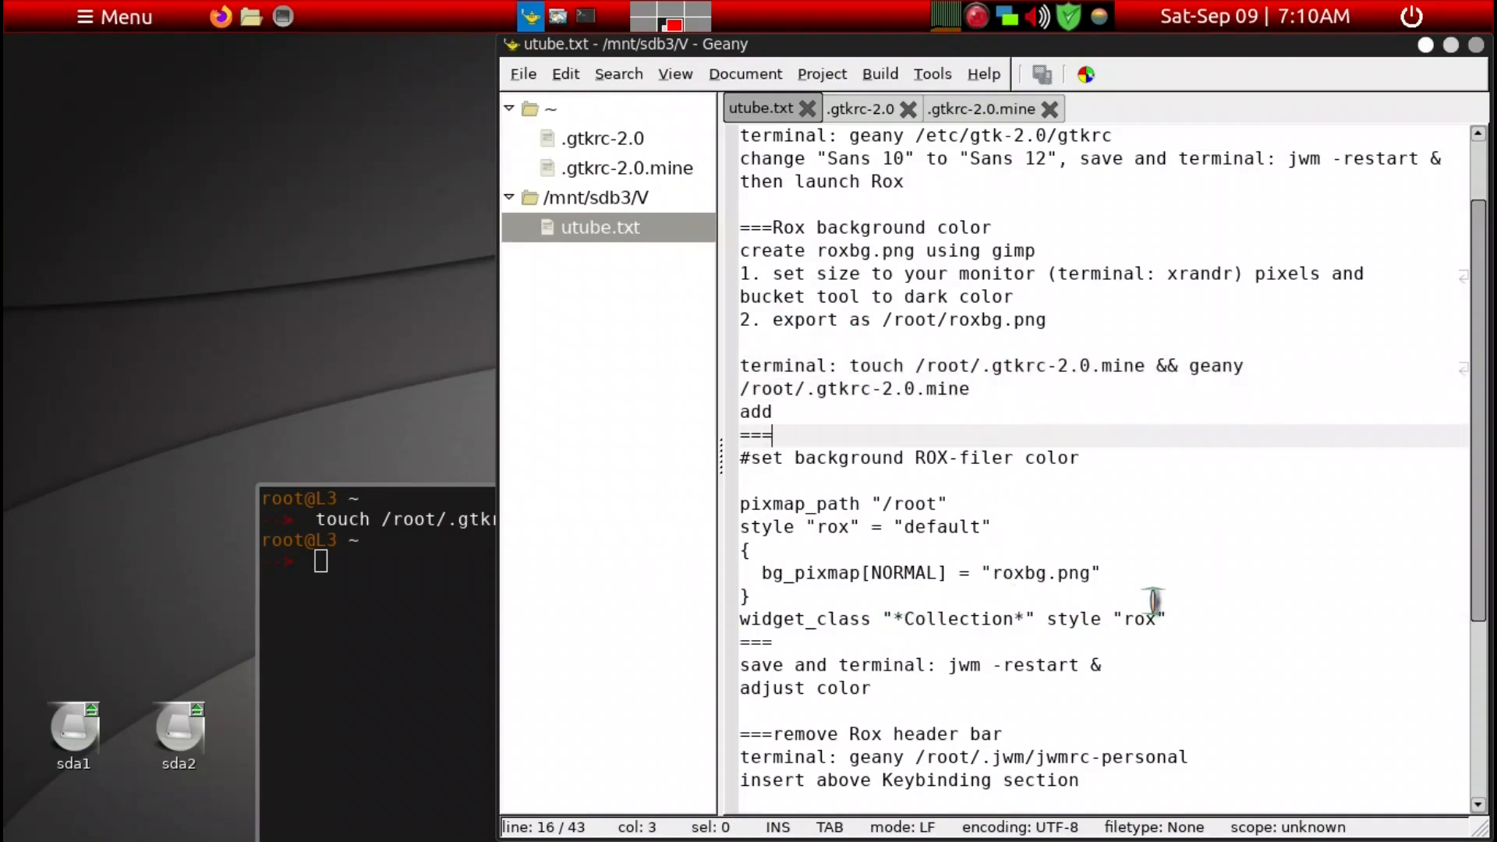
left_click_drag(1167, 618, 743, 505)
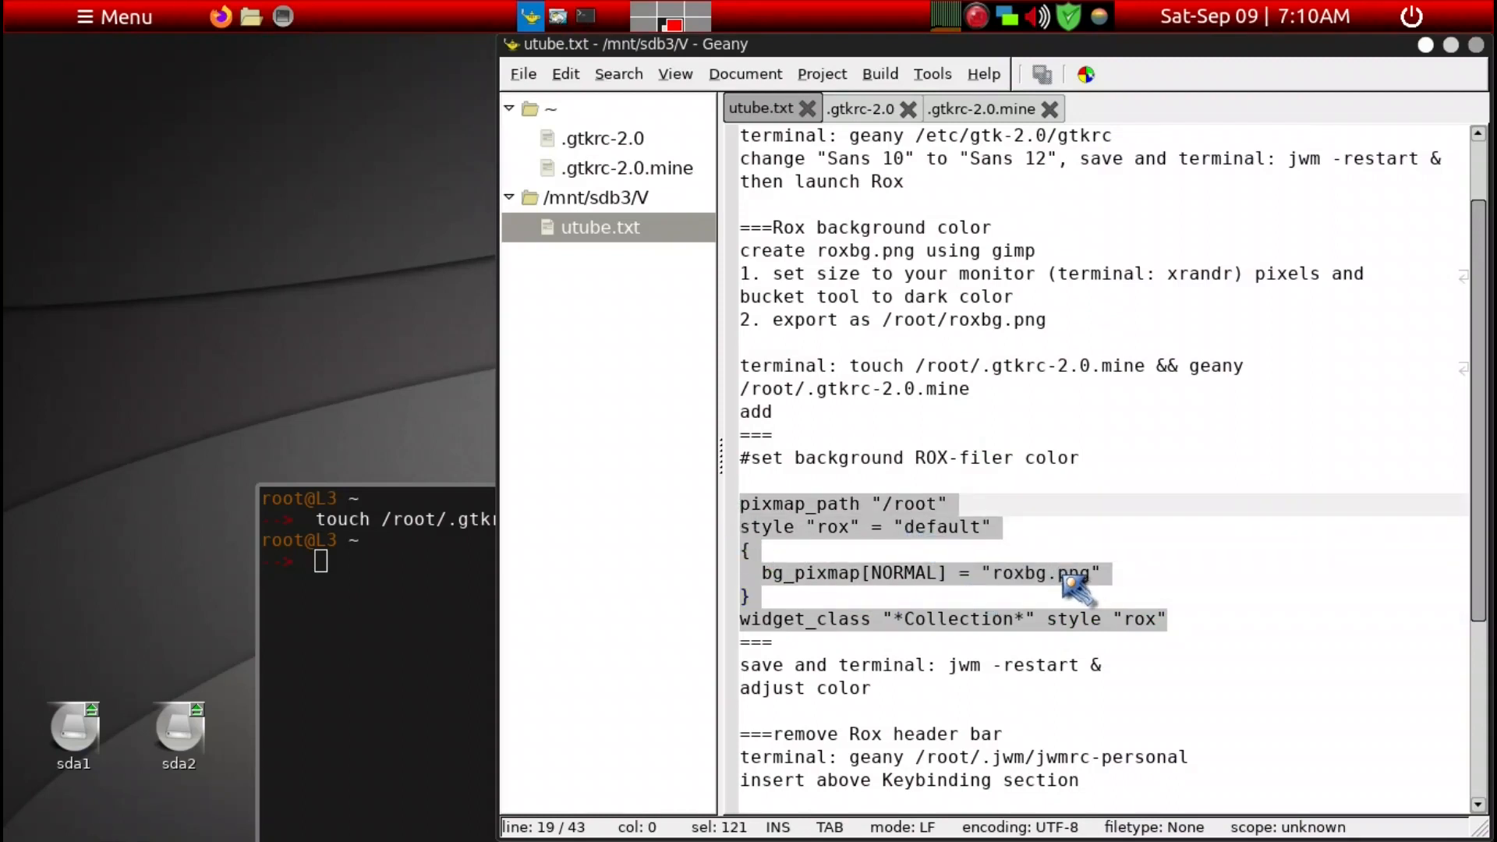
right_click(864, 522)
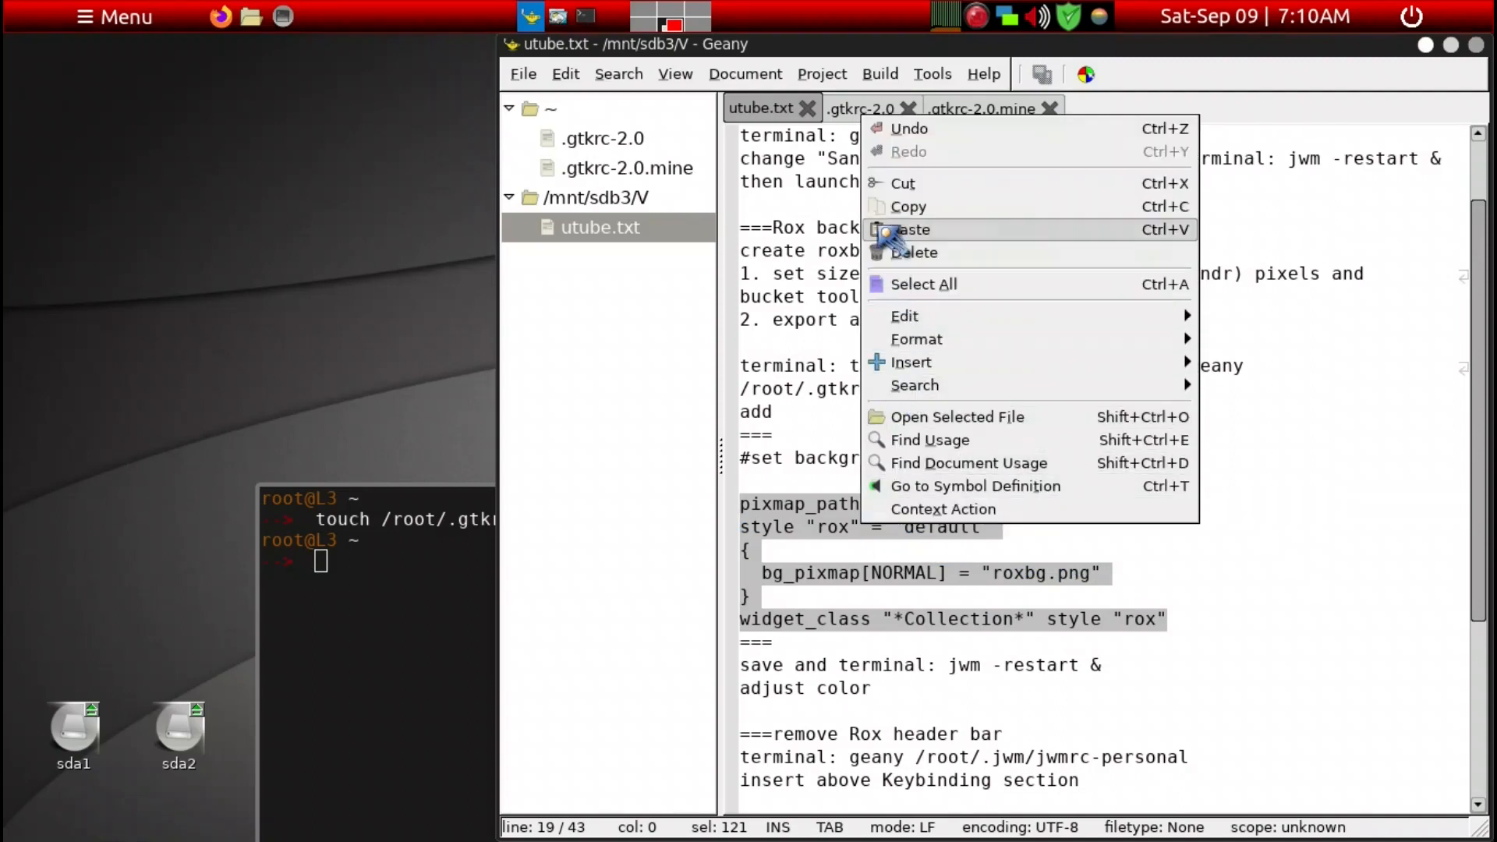
left_click(889, 206)
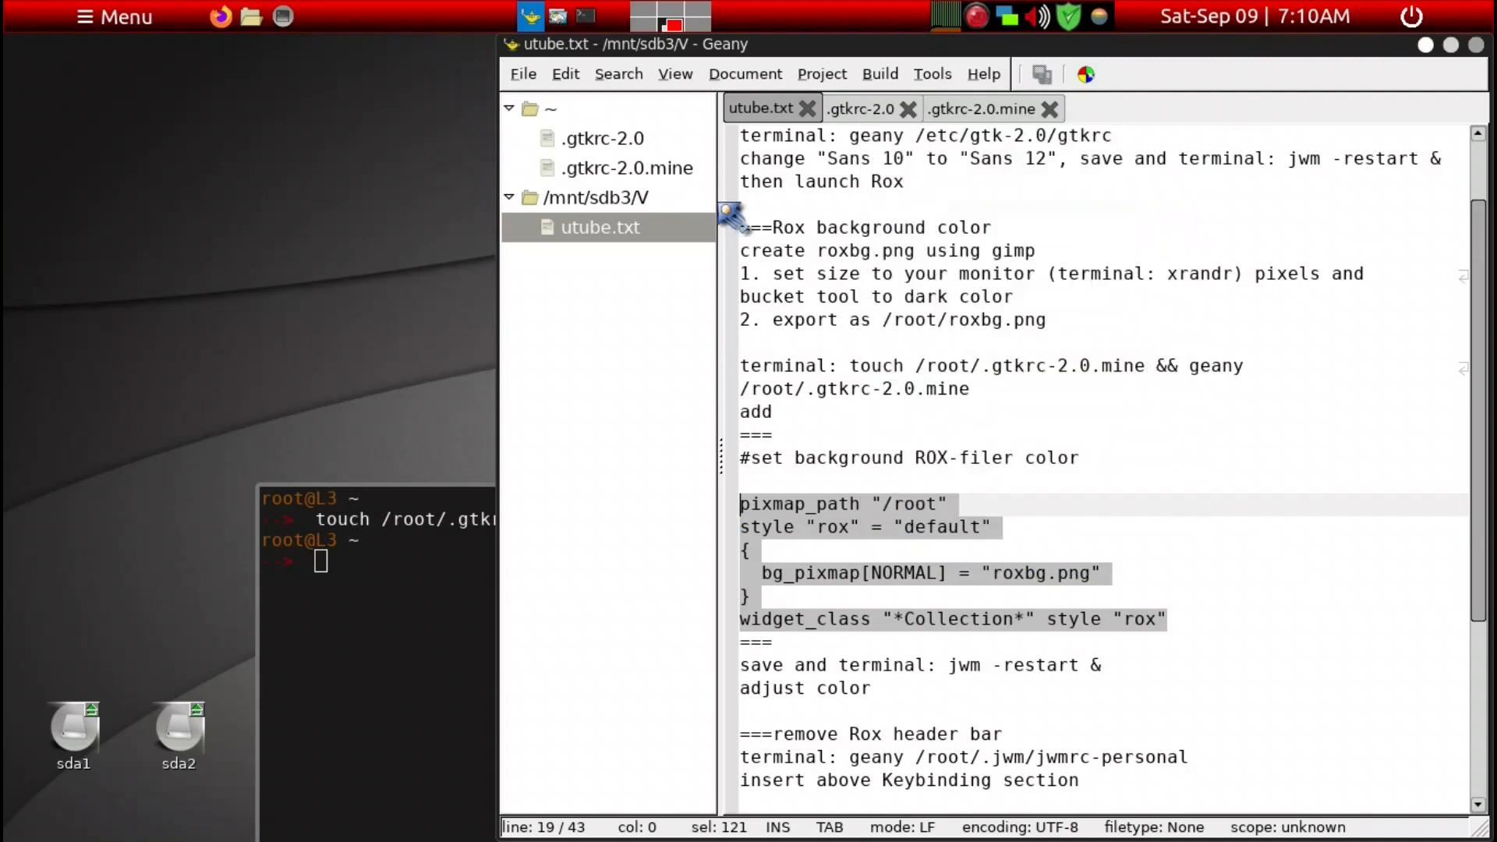
- Paste the copied style block into the empty .gtkrc-2.0.mine file and save it
left_click(628, 172)
left_click(627, 173)
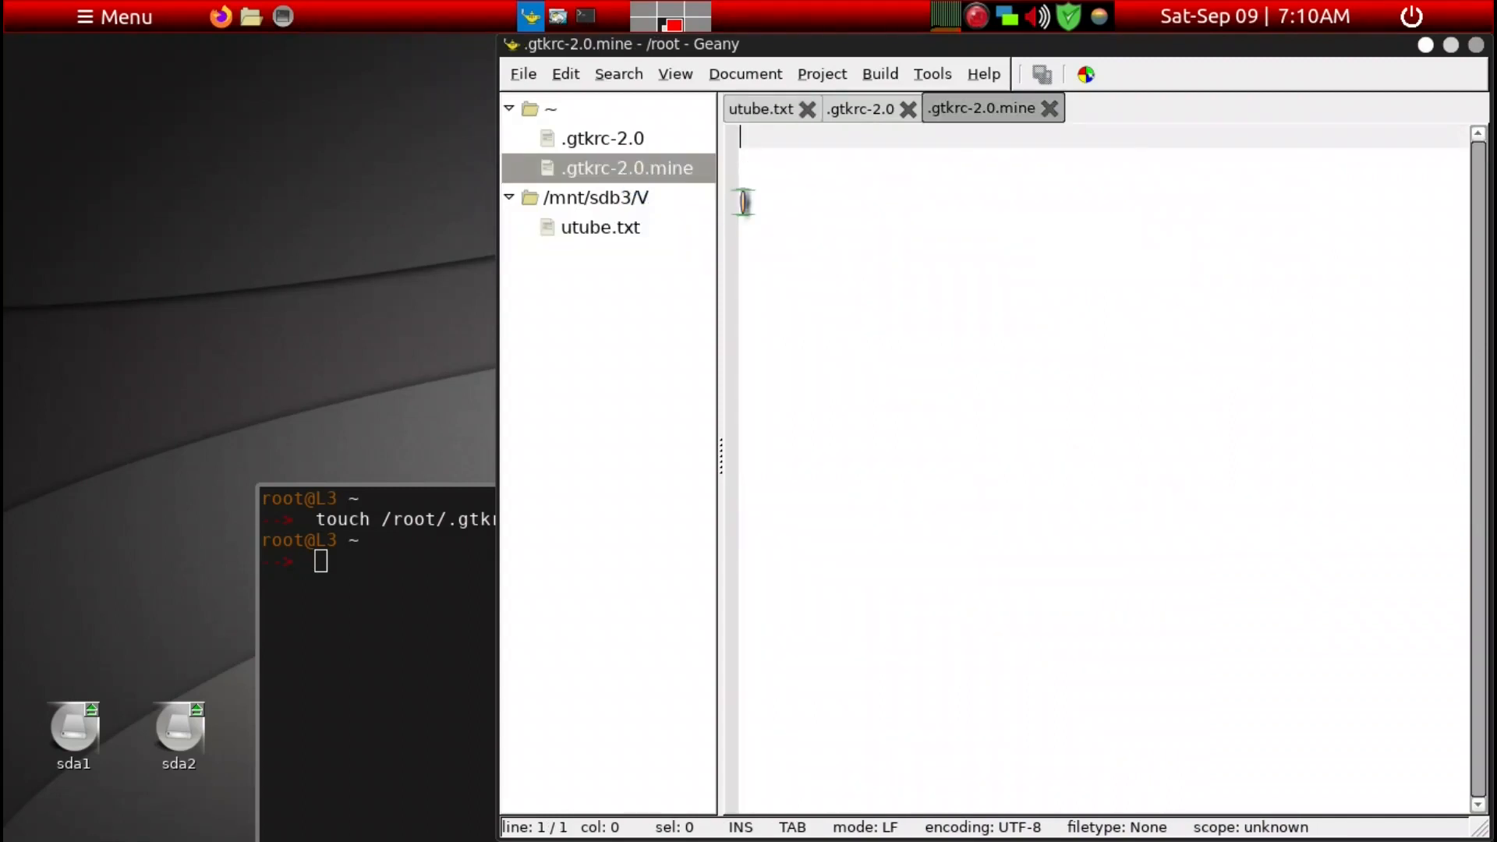
right_click(823, 215)
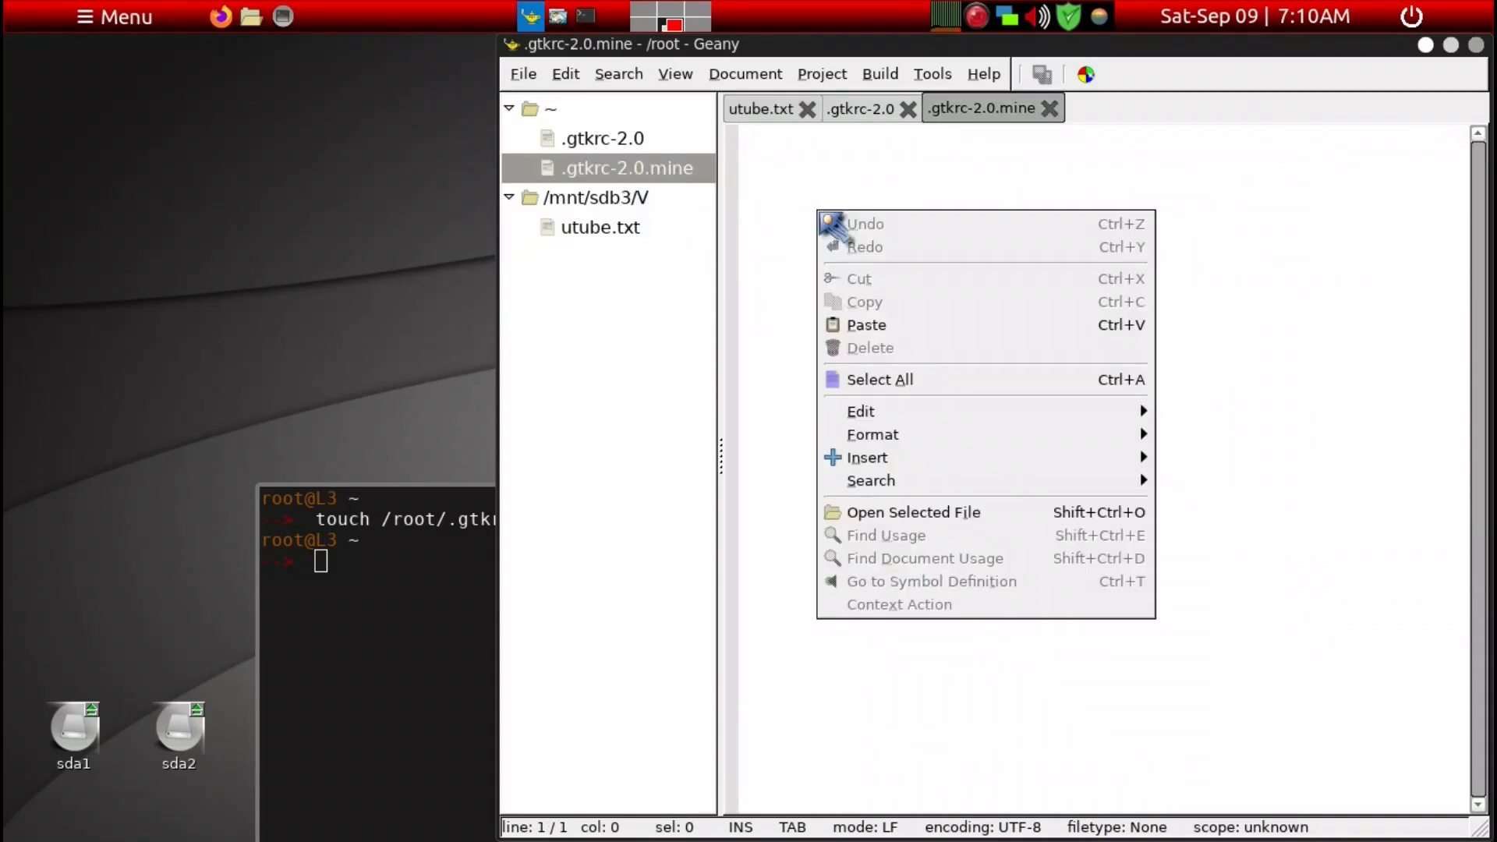
left_click(875, 325)
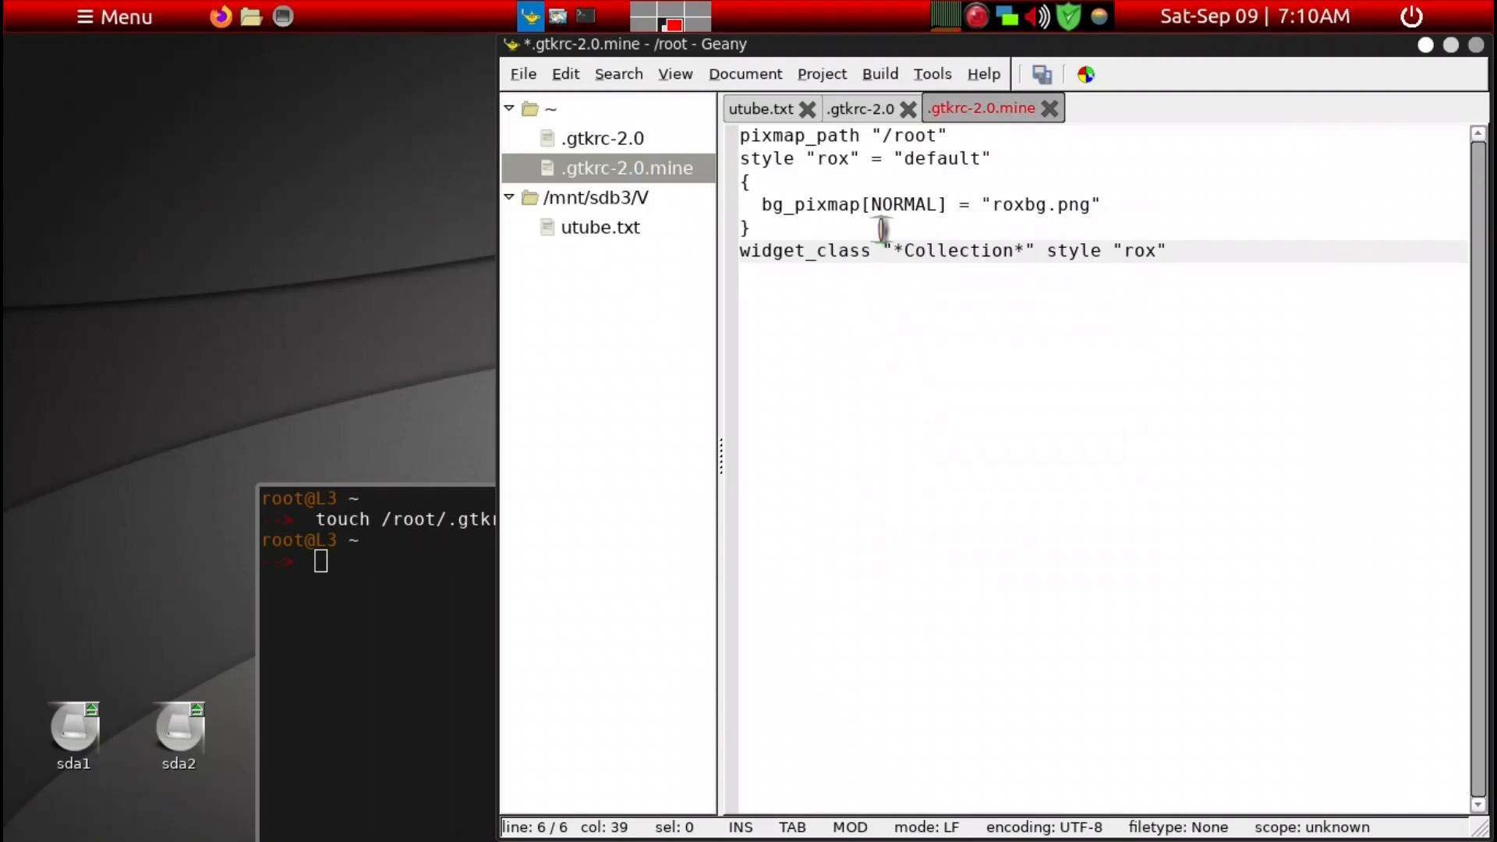
left_click(1045, 76)
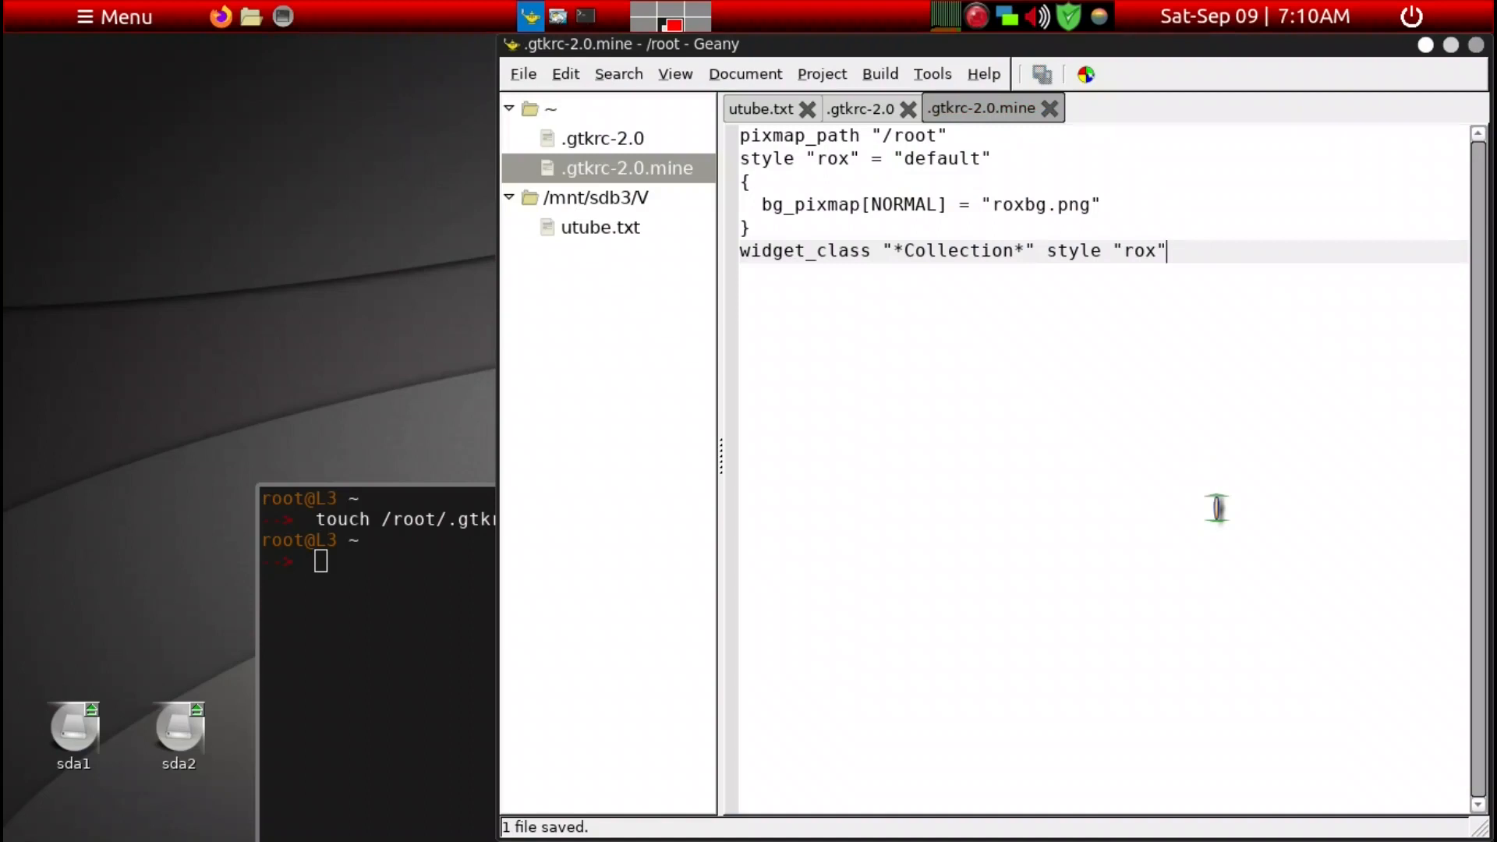
- Restart the JWM window manager and close the terminal with the command x
key("ctrl+alt+r")
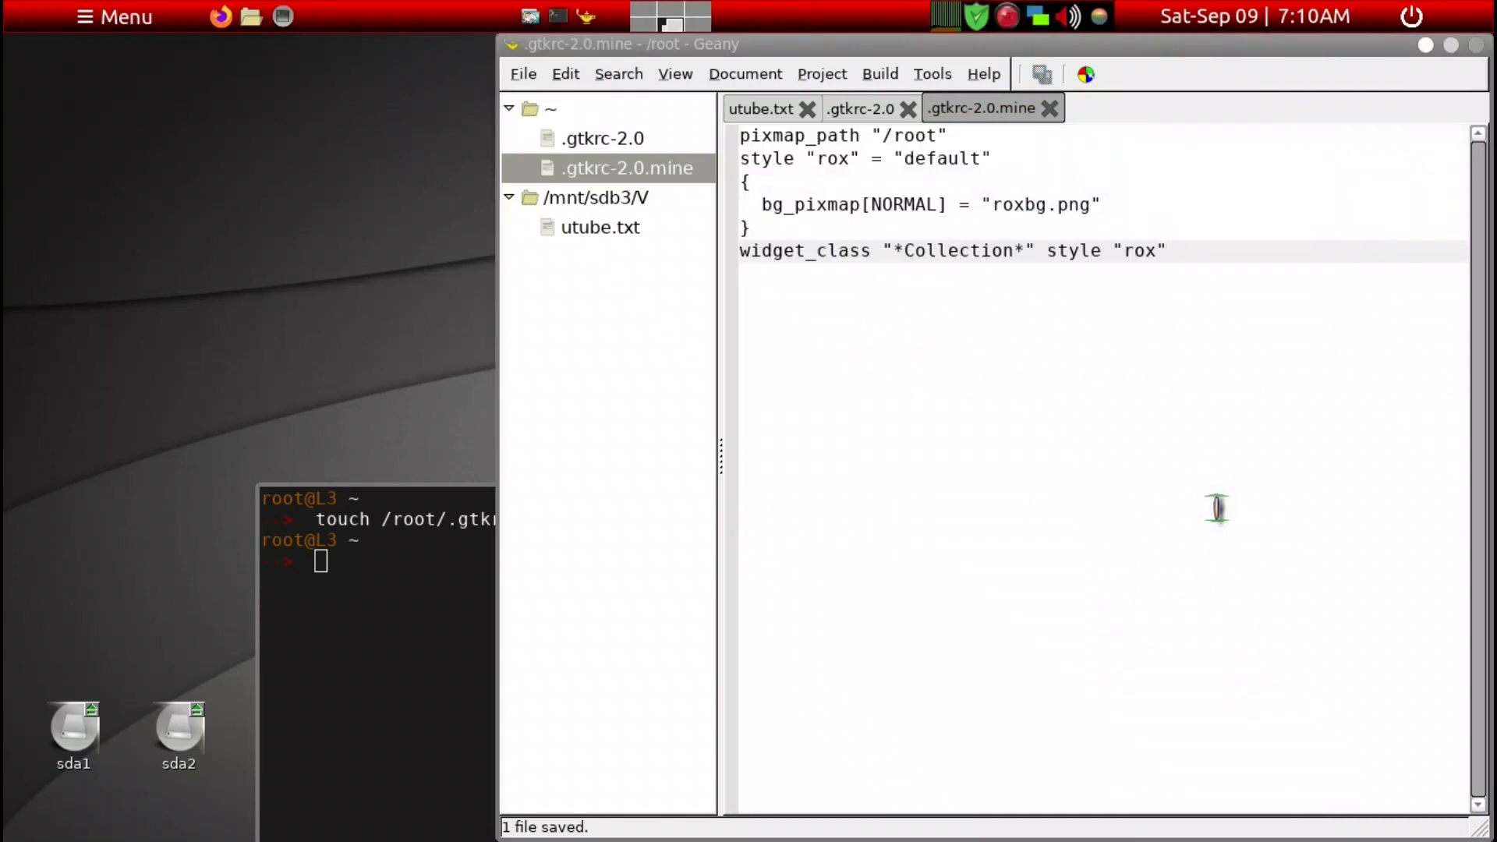
left_click(435, 757)
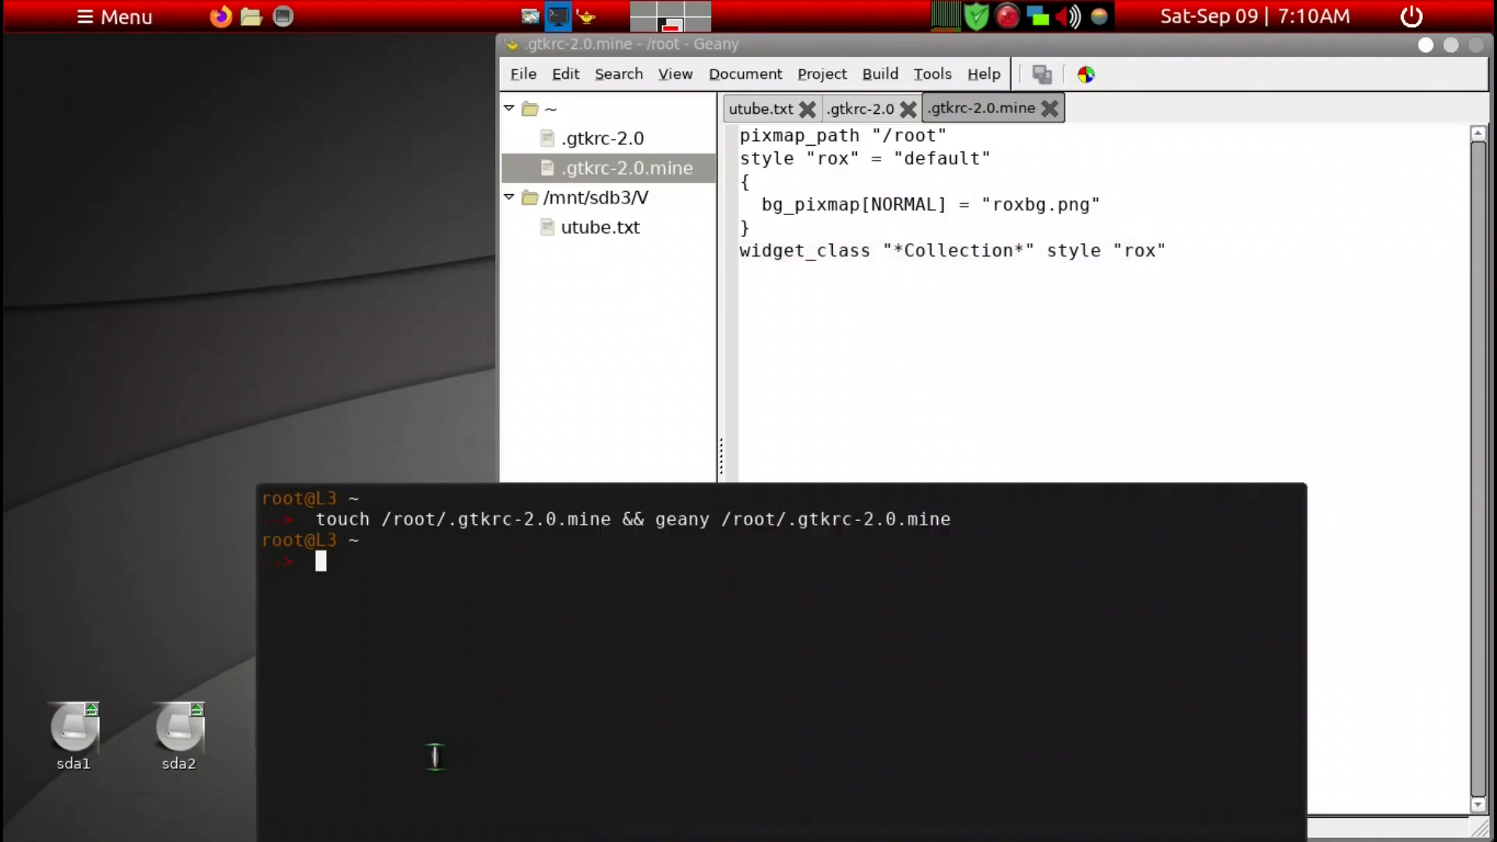
type("x")
key("Return")
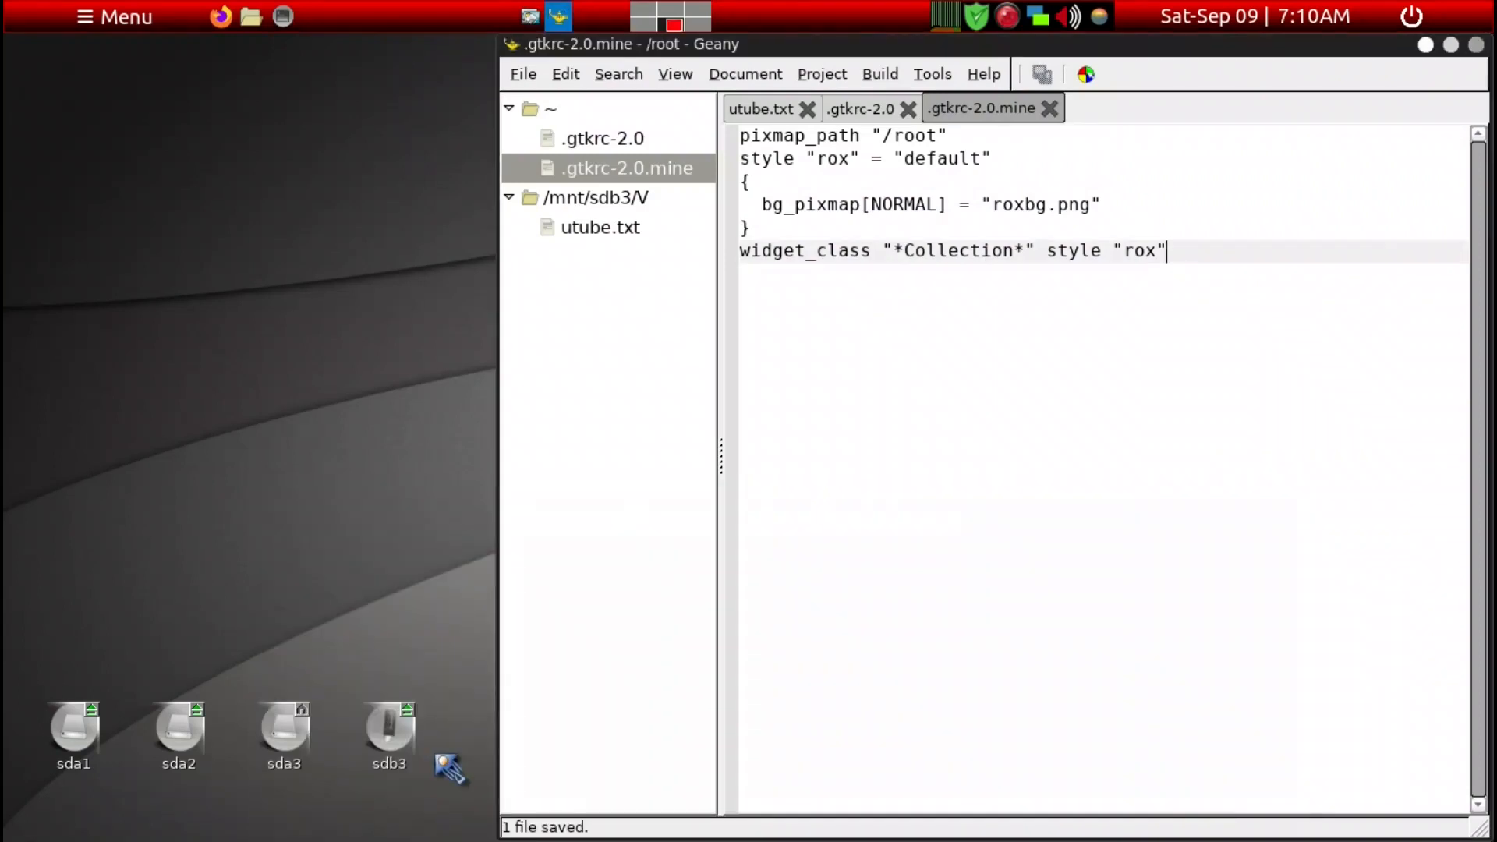
- Open the Rox file manager's file type colour options and set the Directory colour to pale lavender #D5D5F6
key("super+e")
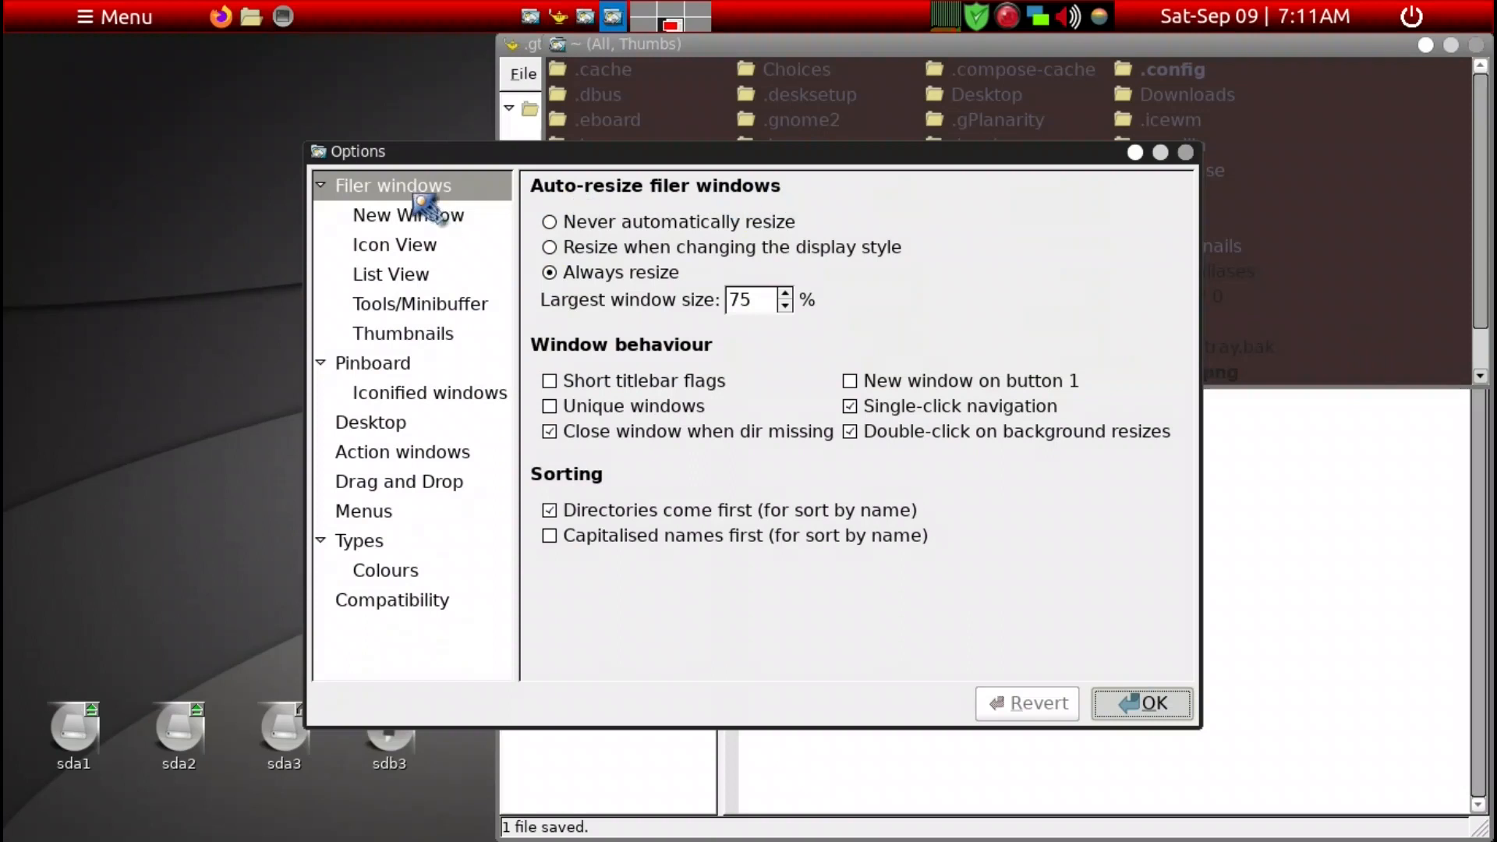
left_click(388, 567)
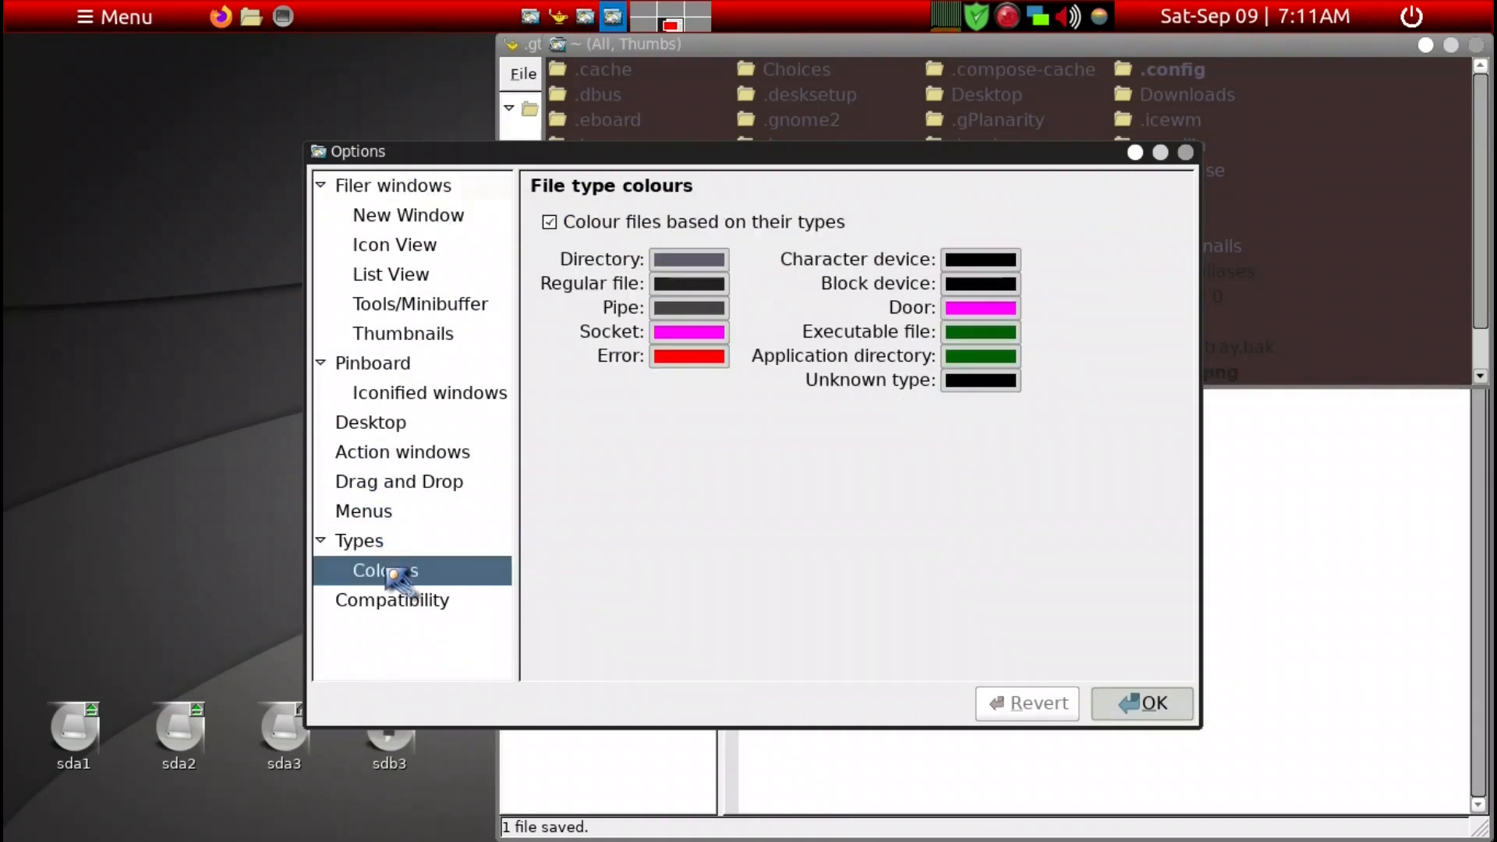
left_click(689, 260)
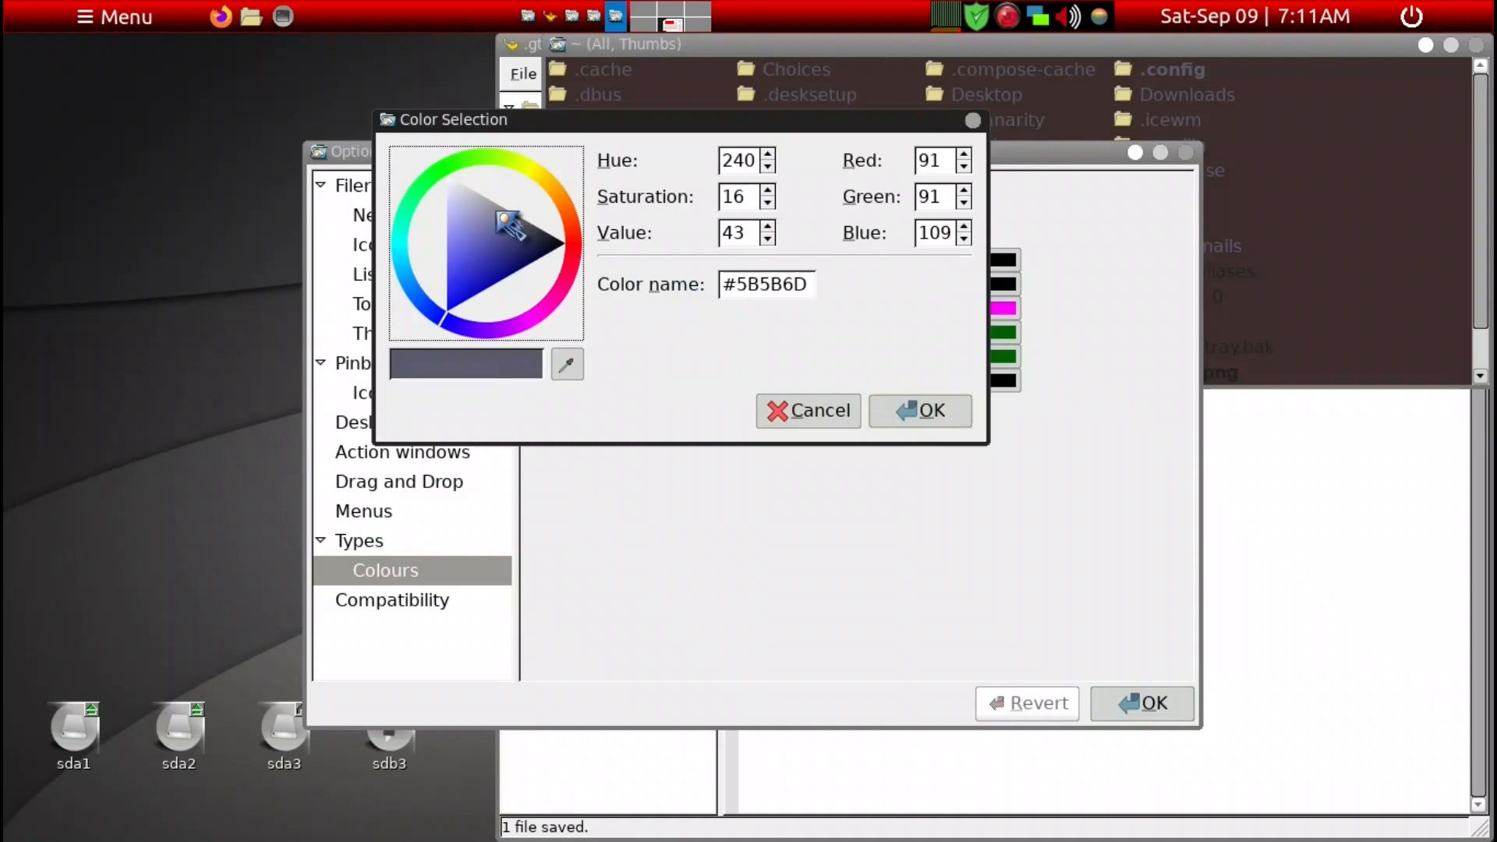
left_click_drag(461, 204, 452, 195)
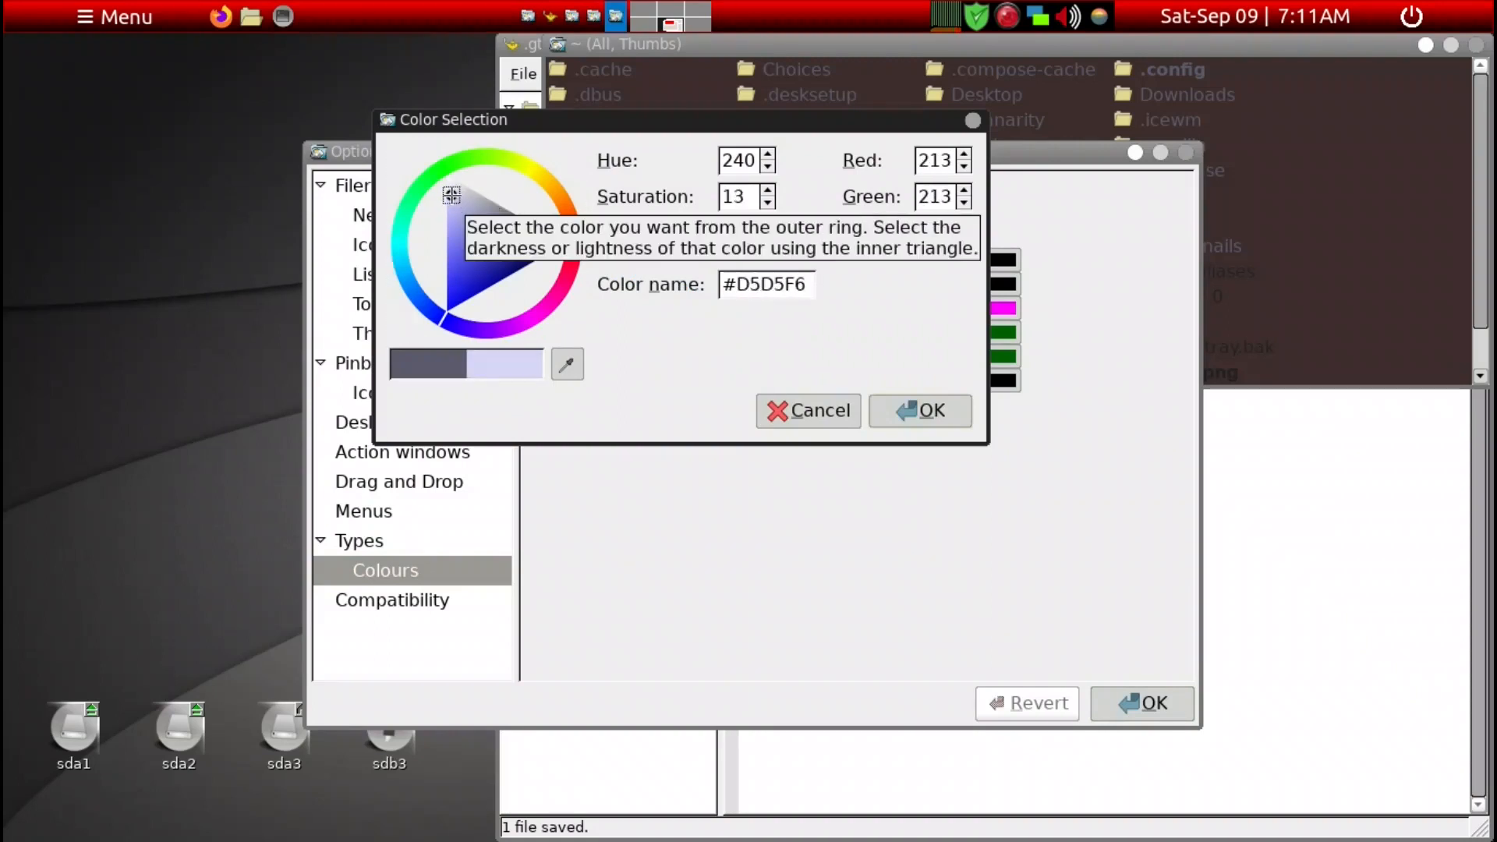
left_click(922, 423)
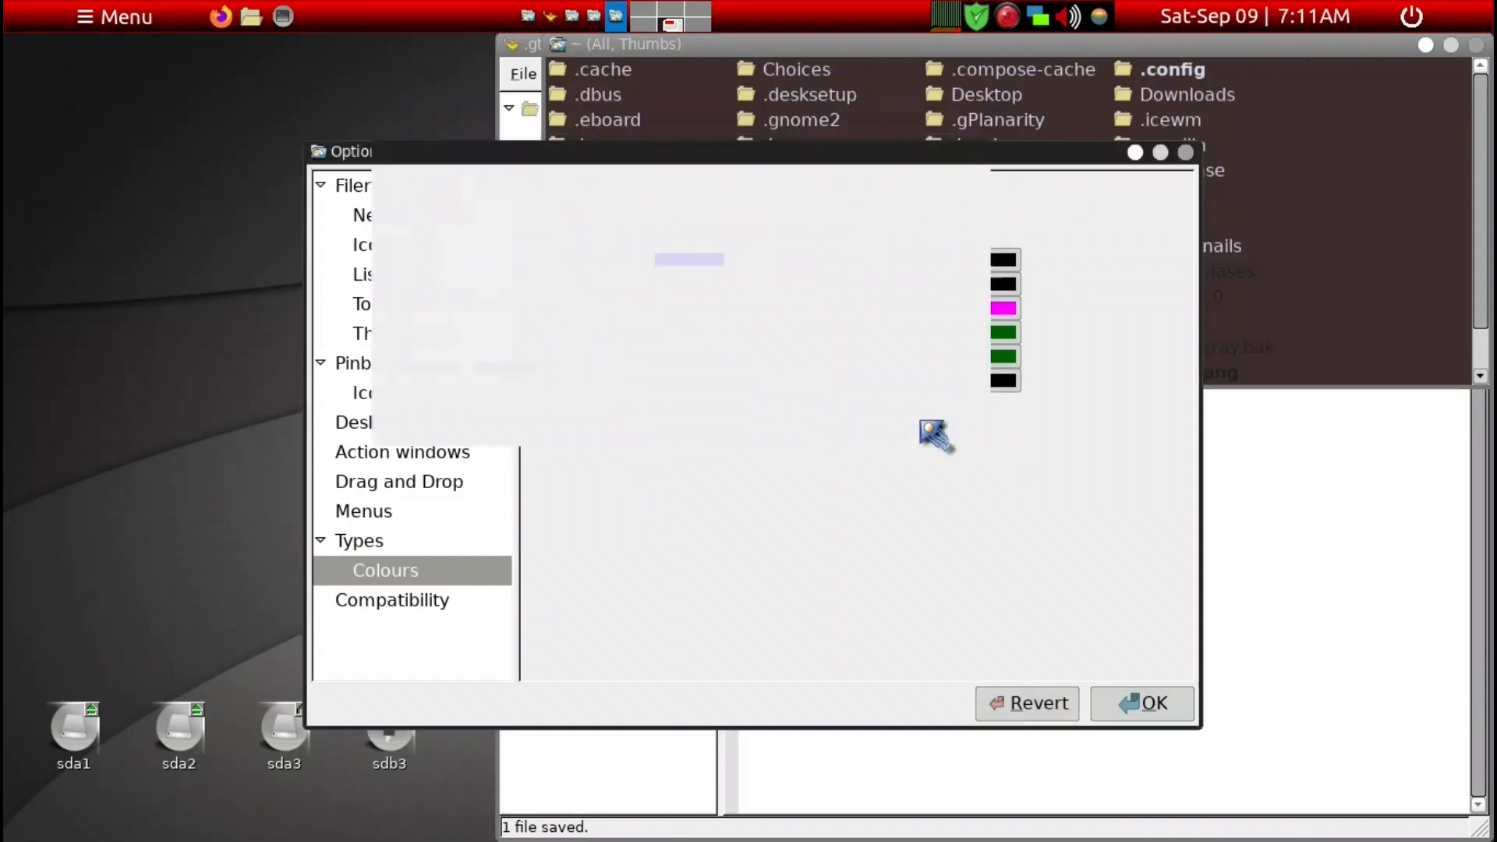
- Shift the Options window off the file list and set the Regular file colour to white
left_click_drag(1051, 158, 859, 200)
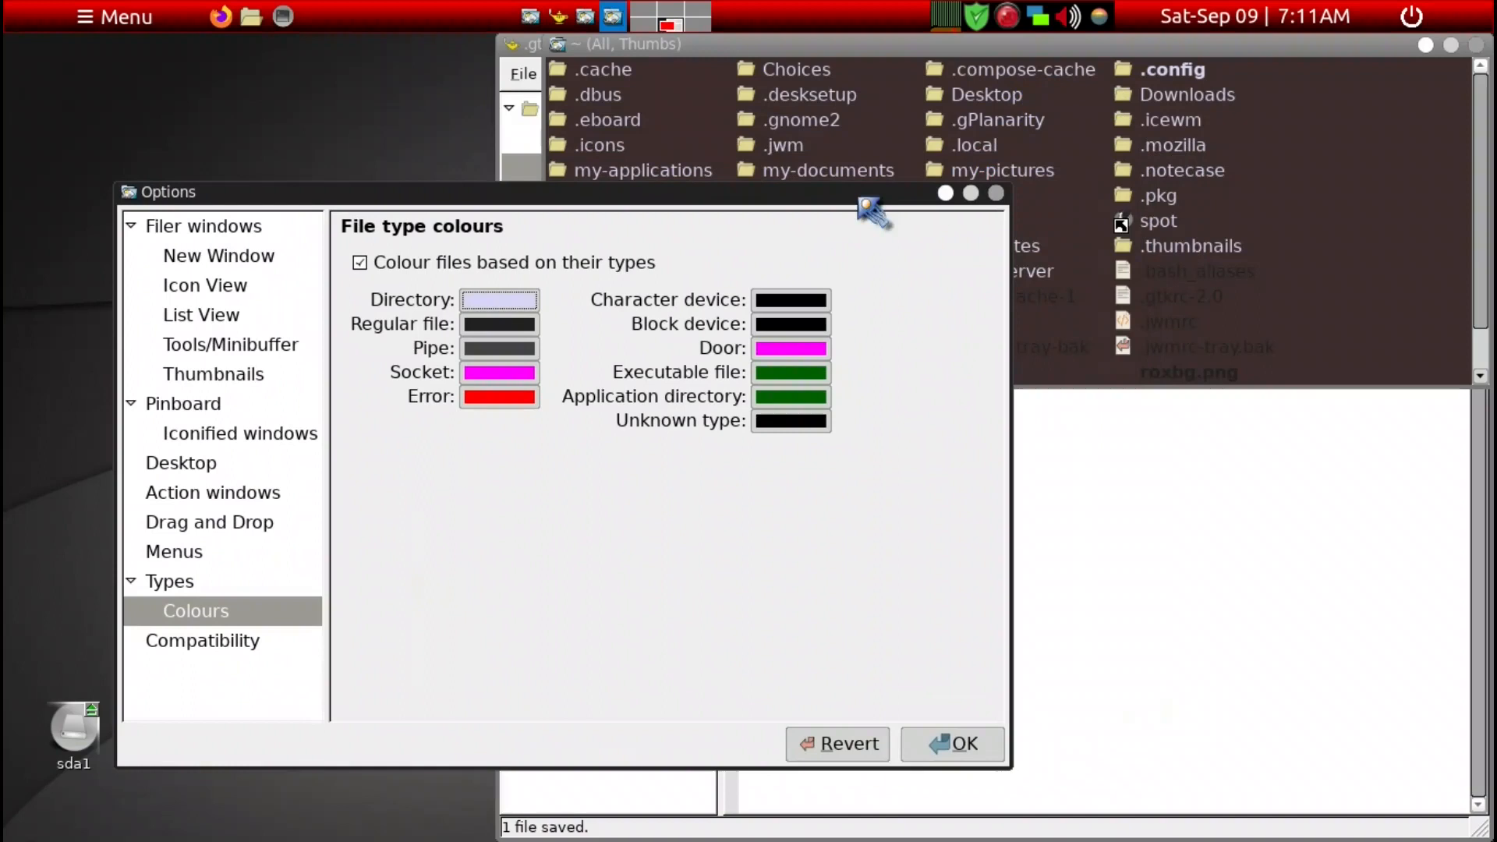
left_click(492, 326)
left_click_drag(279, 349, 225, 441)
left_click(729, 478)
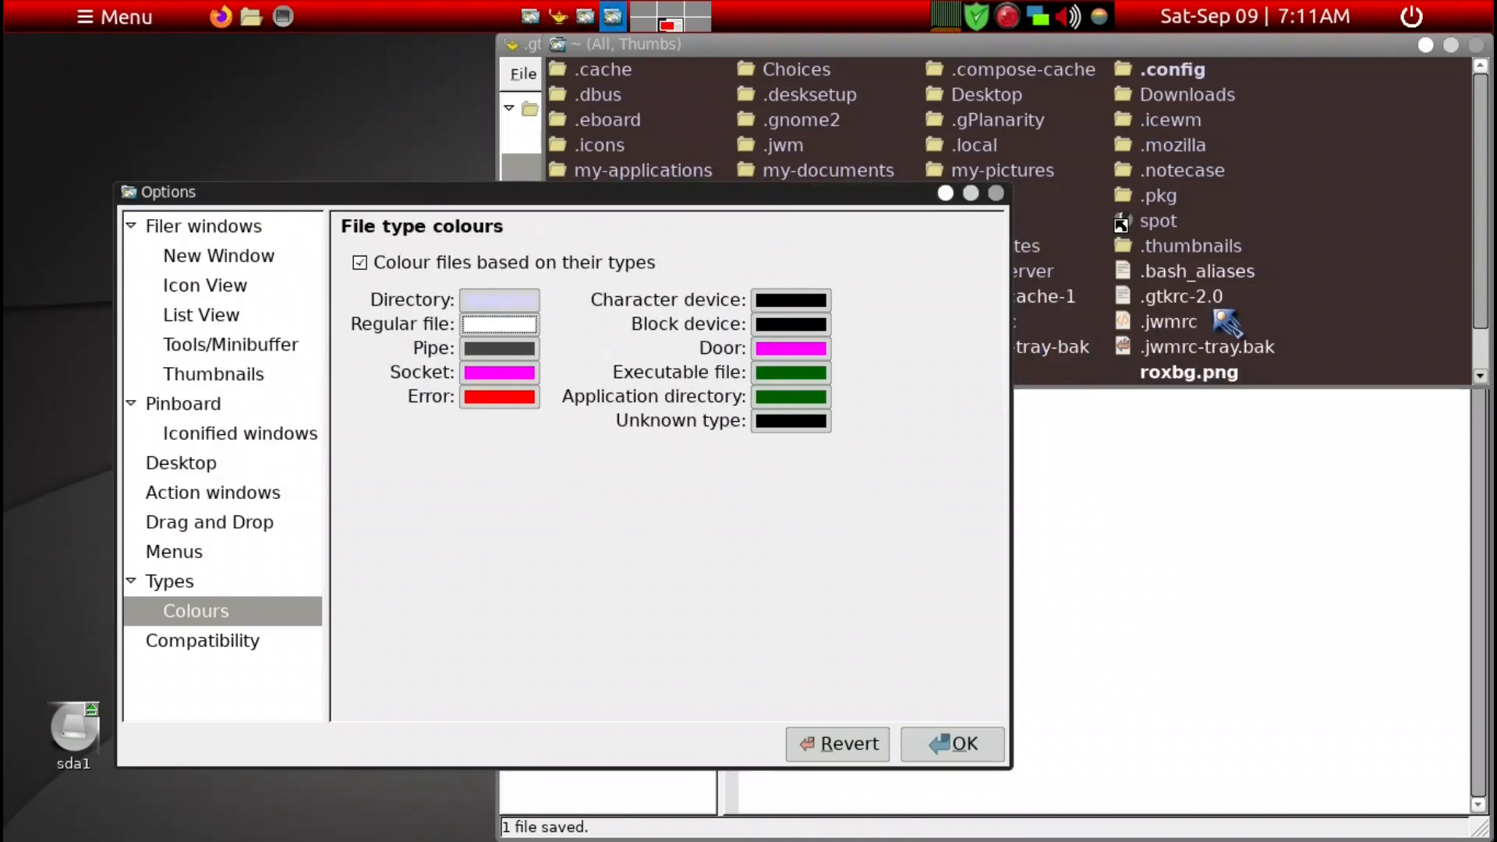
- Reposition the Options window below the upper file rows and set the Pipe colour to a very pale pink
left_click_drag(903, 192, 1125, 447)
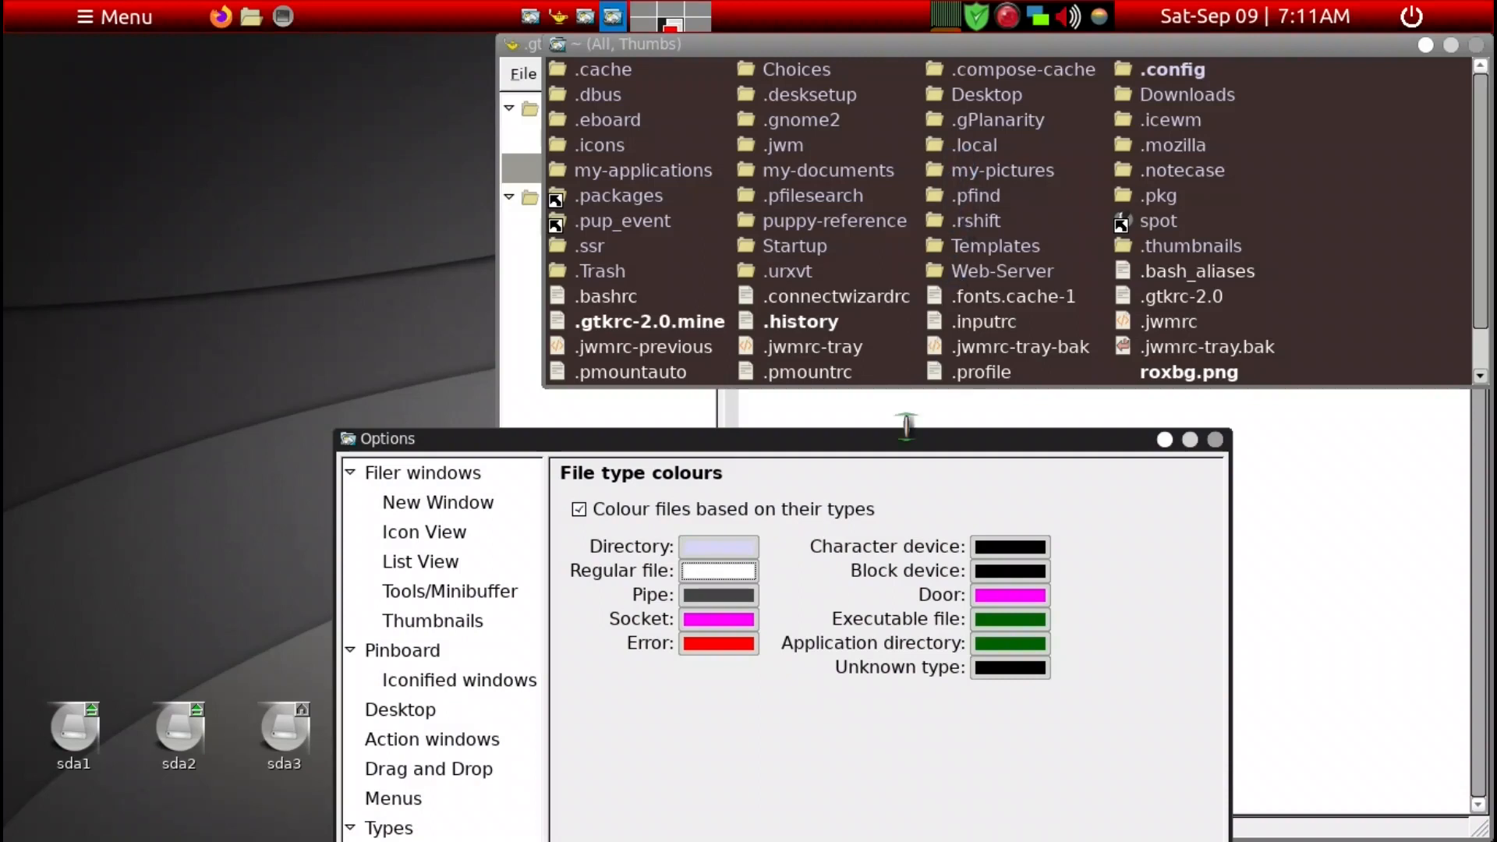
left_click_drag(901, 439, 835, 317)
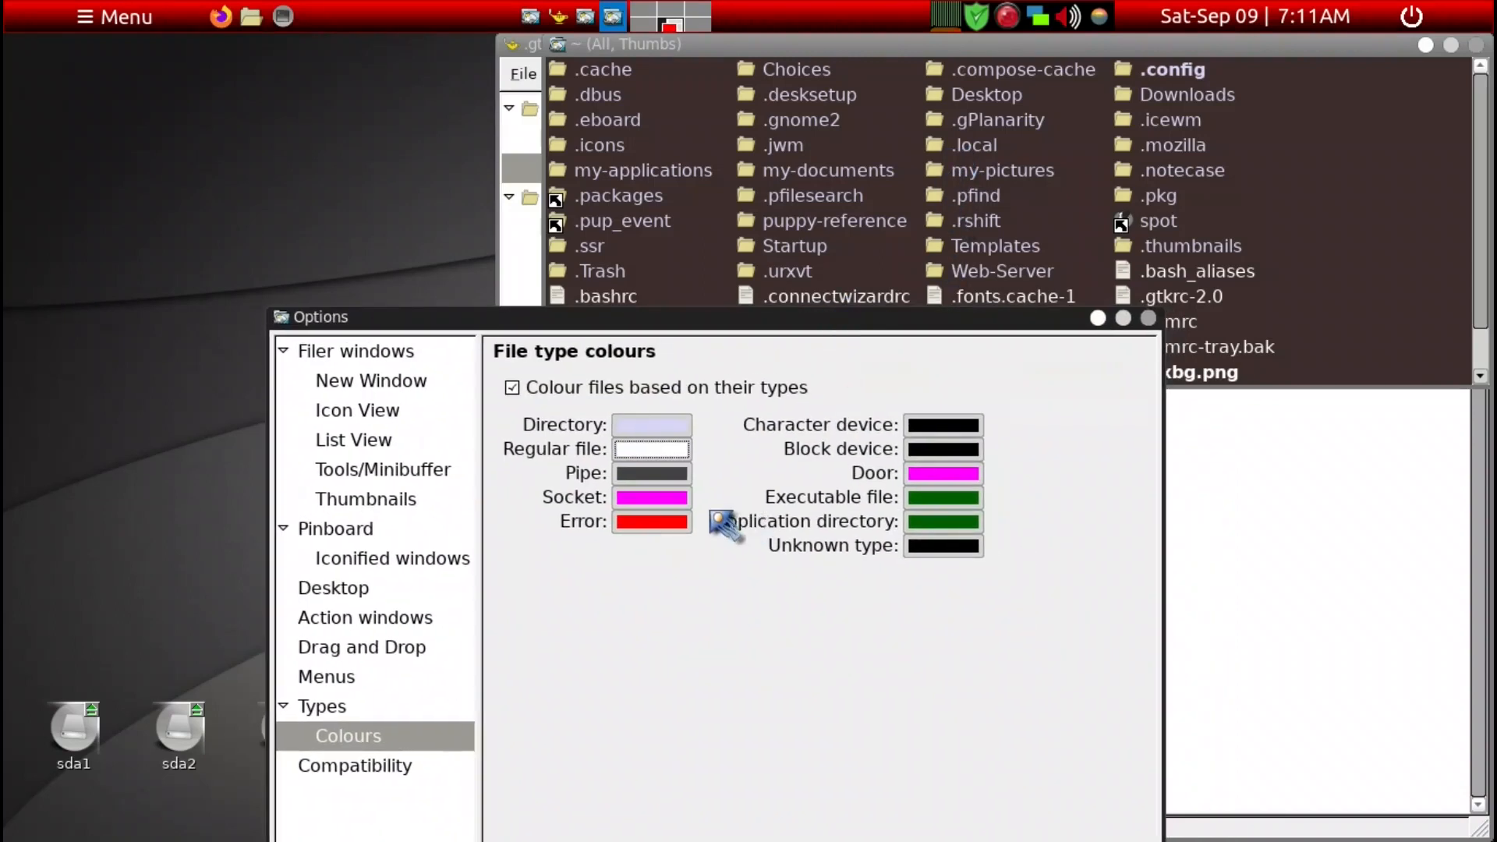
left_click(661, 472)
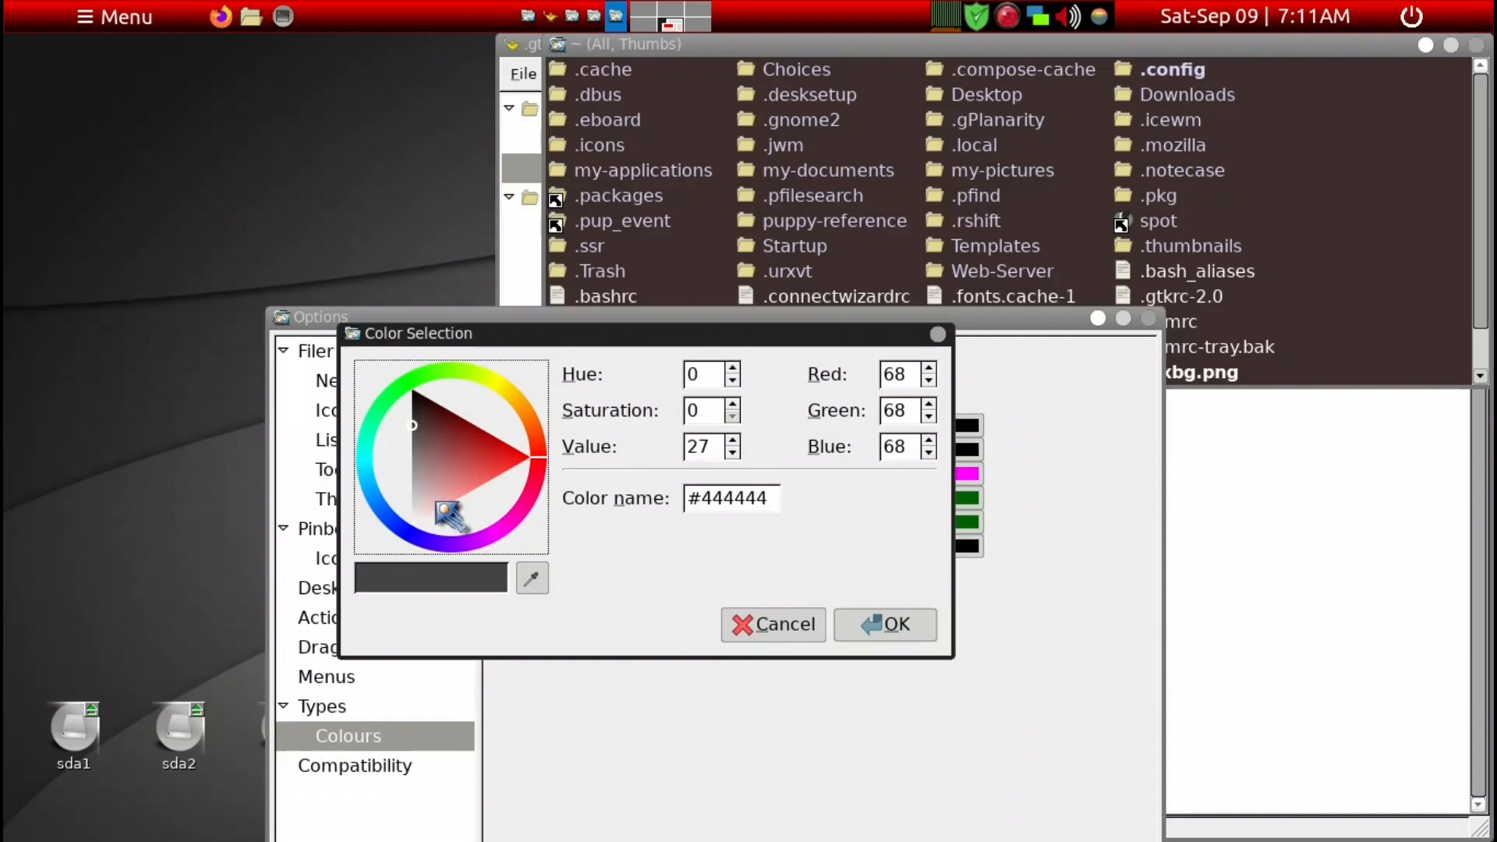
left_click(435, 501)
left_click(426, 507)
left_click(864, 623)
- Set the Character device and Block device colours to light pinkish red shades
left_click(922, 425)
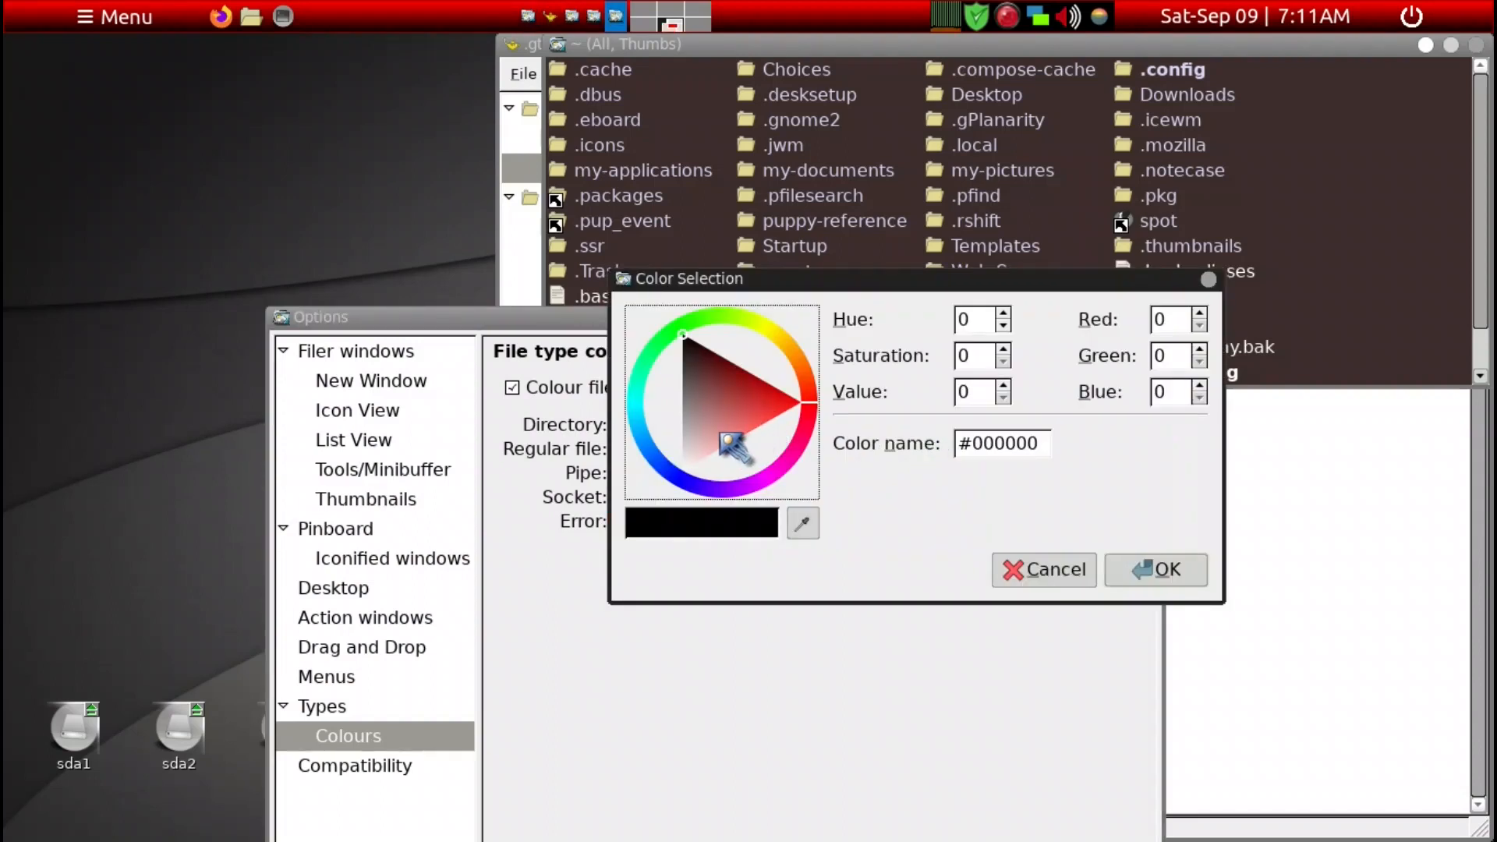
left_click(721, 437)
left_click(1154, 568)
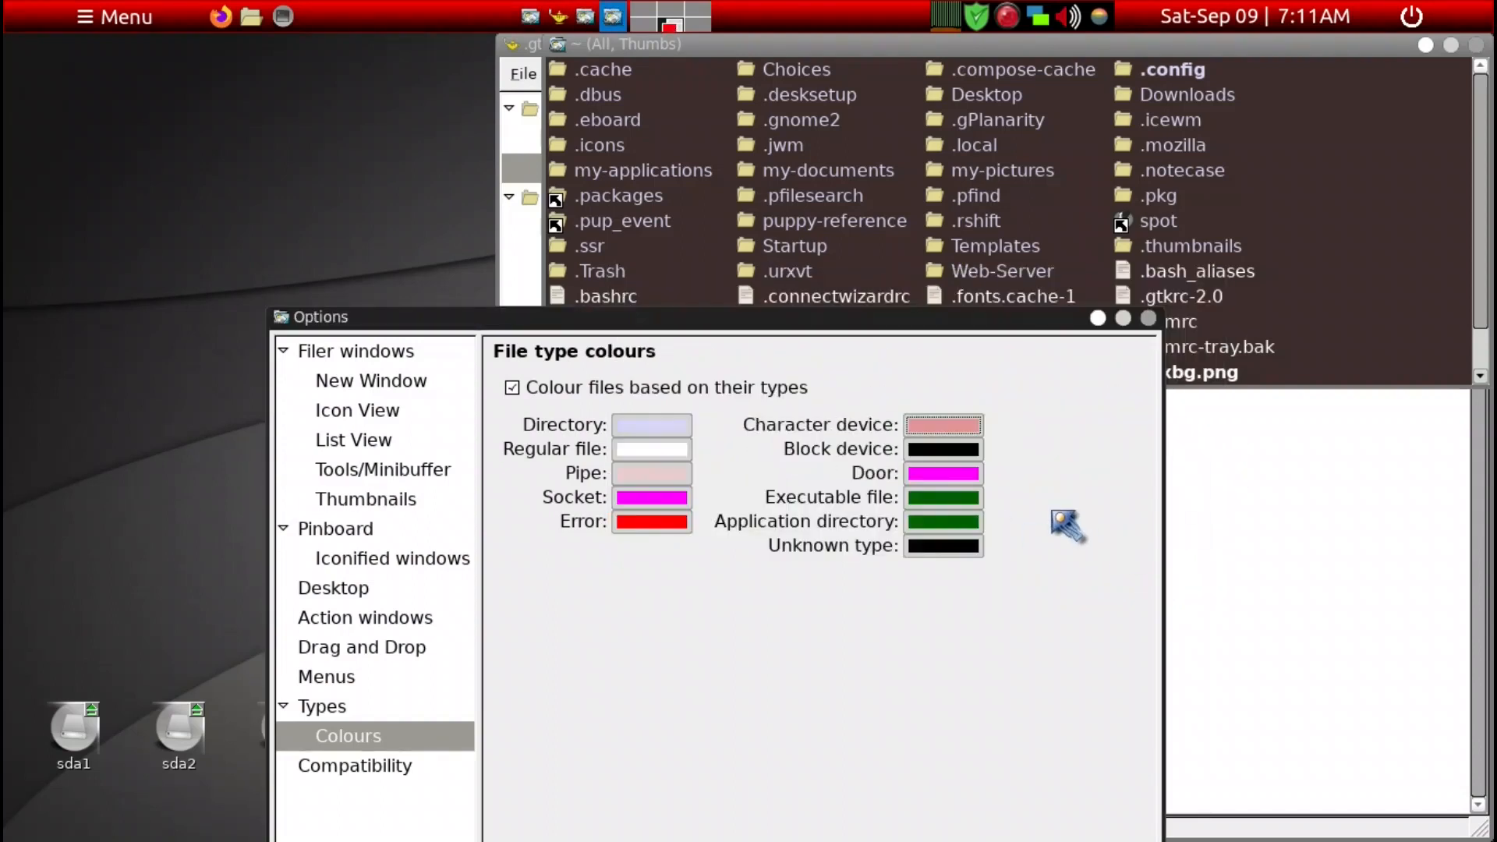
left_click(963, 472)
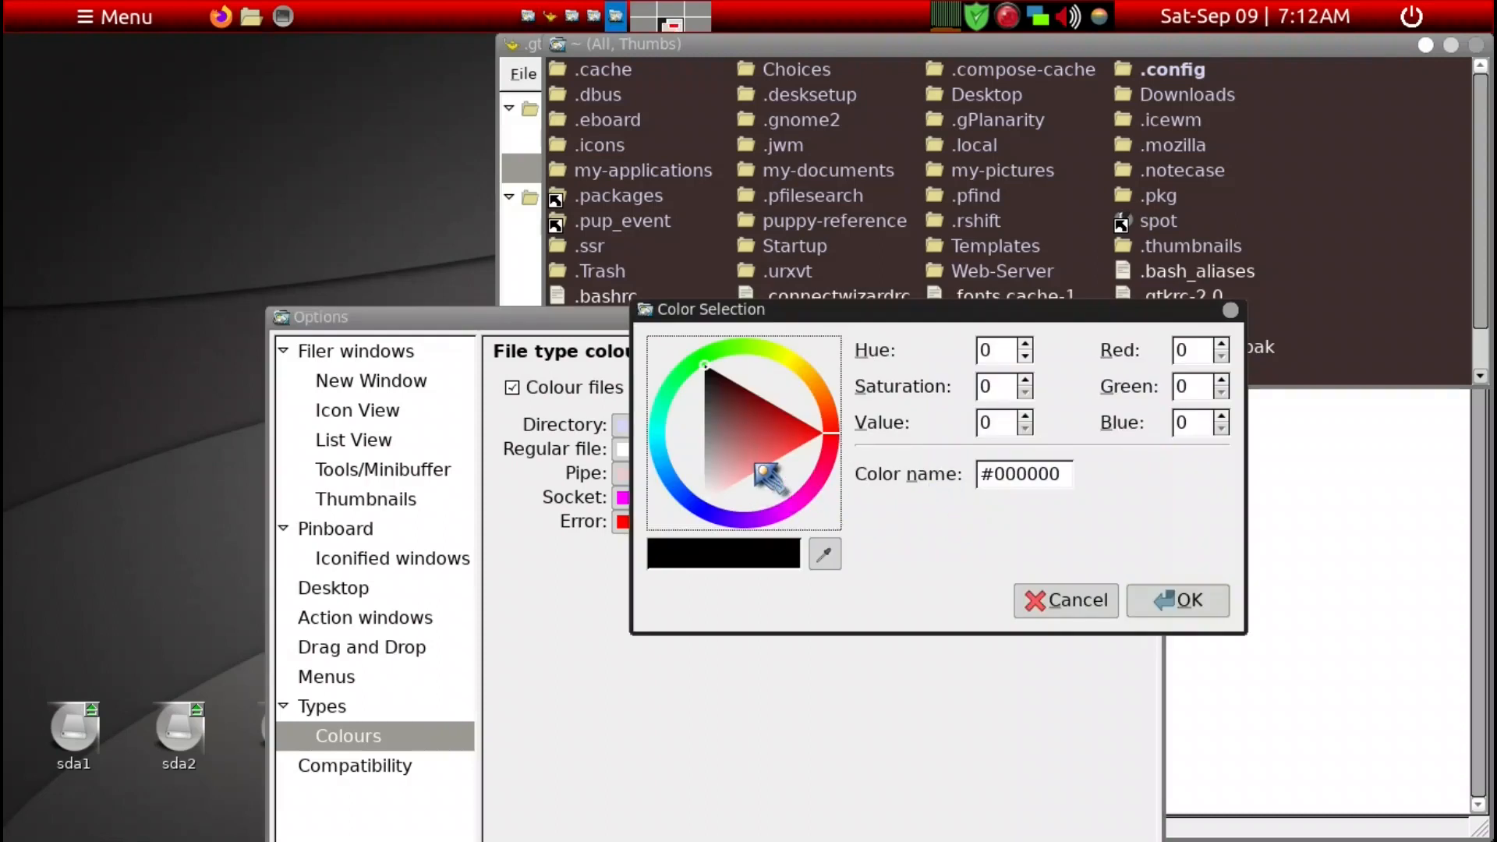
left_click(761, 468)
left_click(1174, 601)
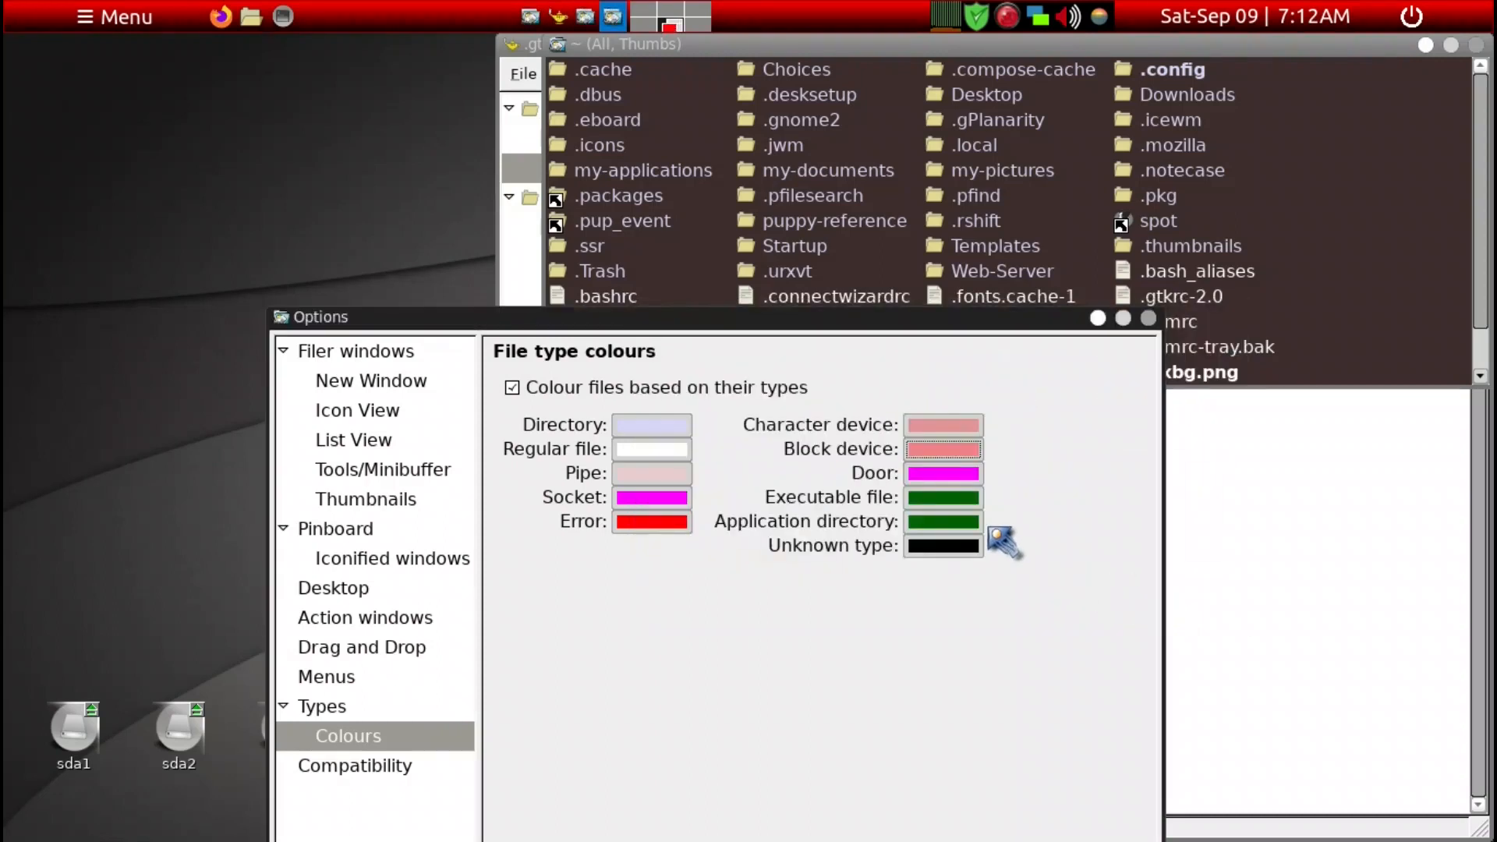
- Set the Executable file colour to light orange #F6CF99
left_click(967, 521)
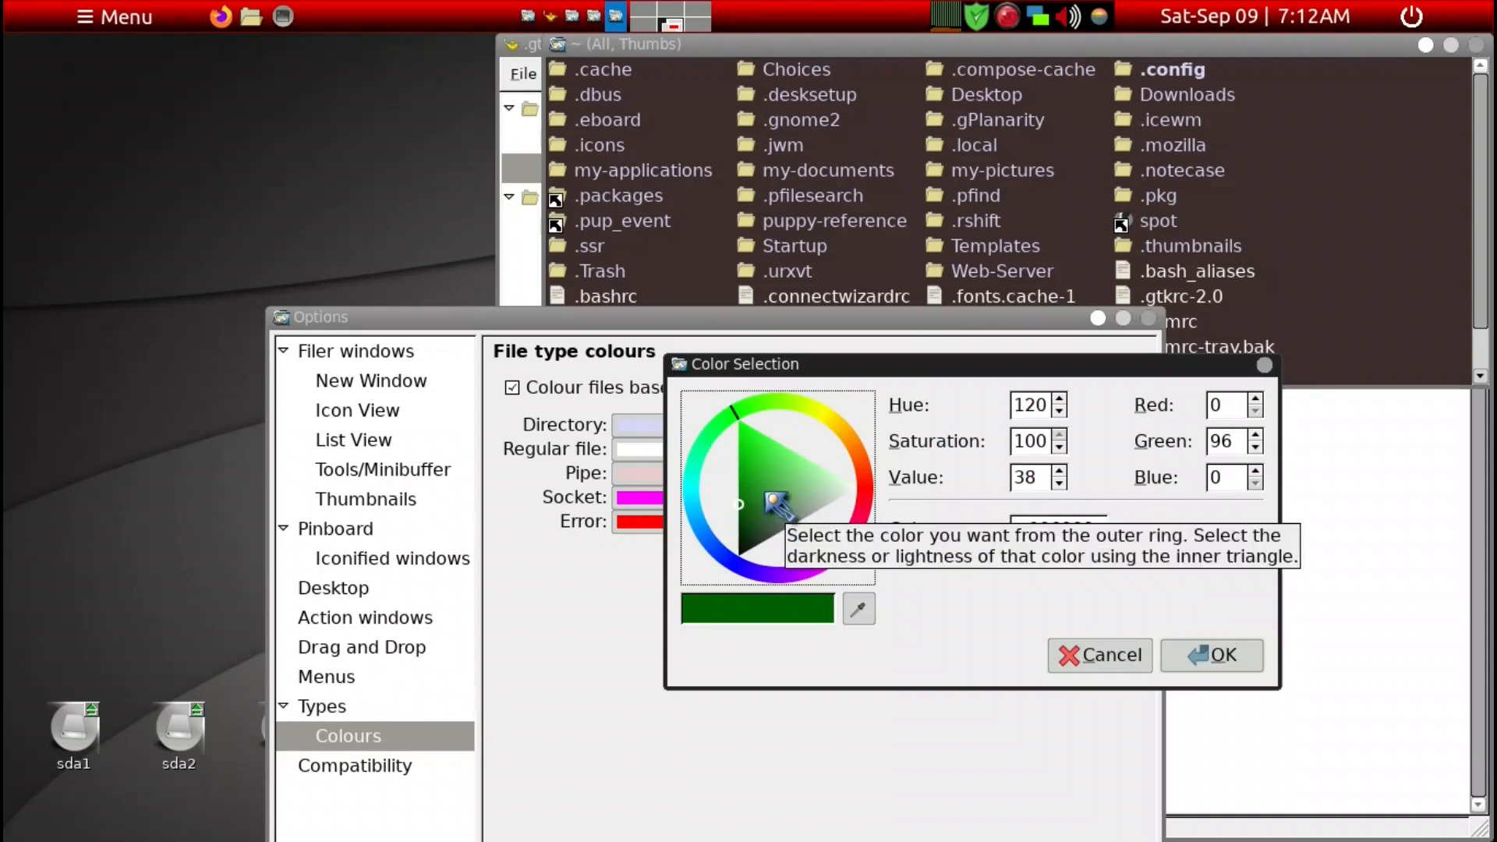
left_click(845, 441)
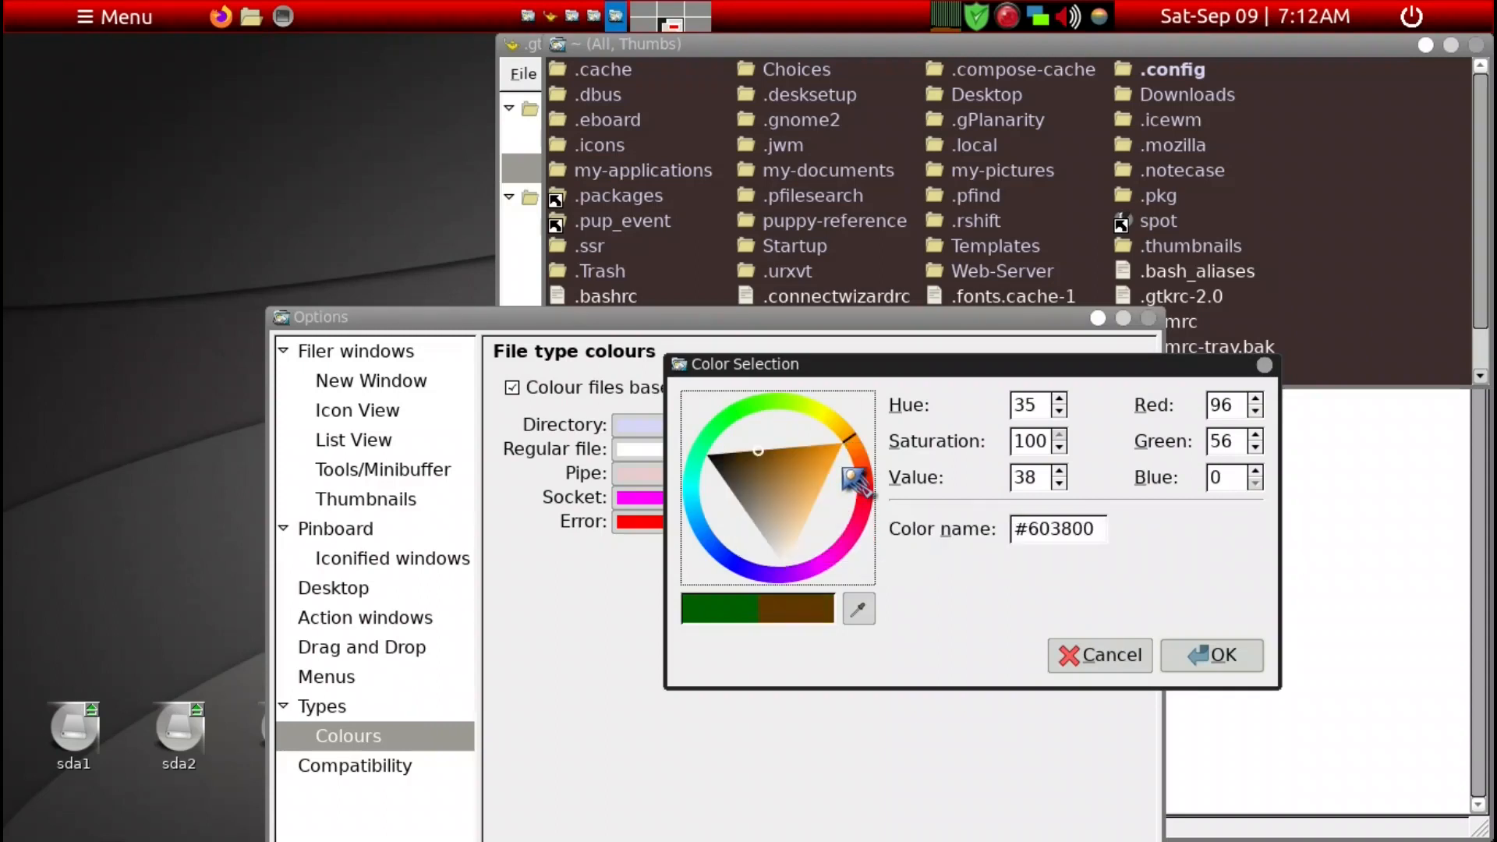
left_click(811, 524)
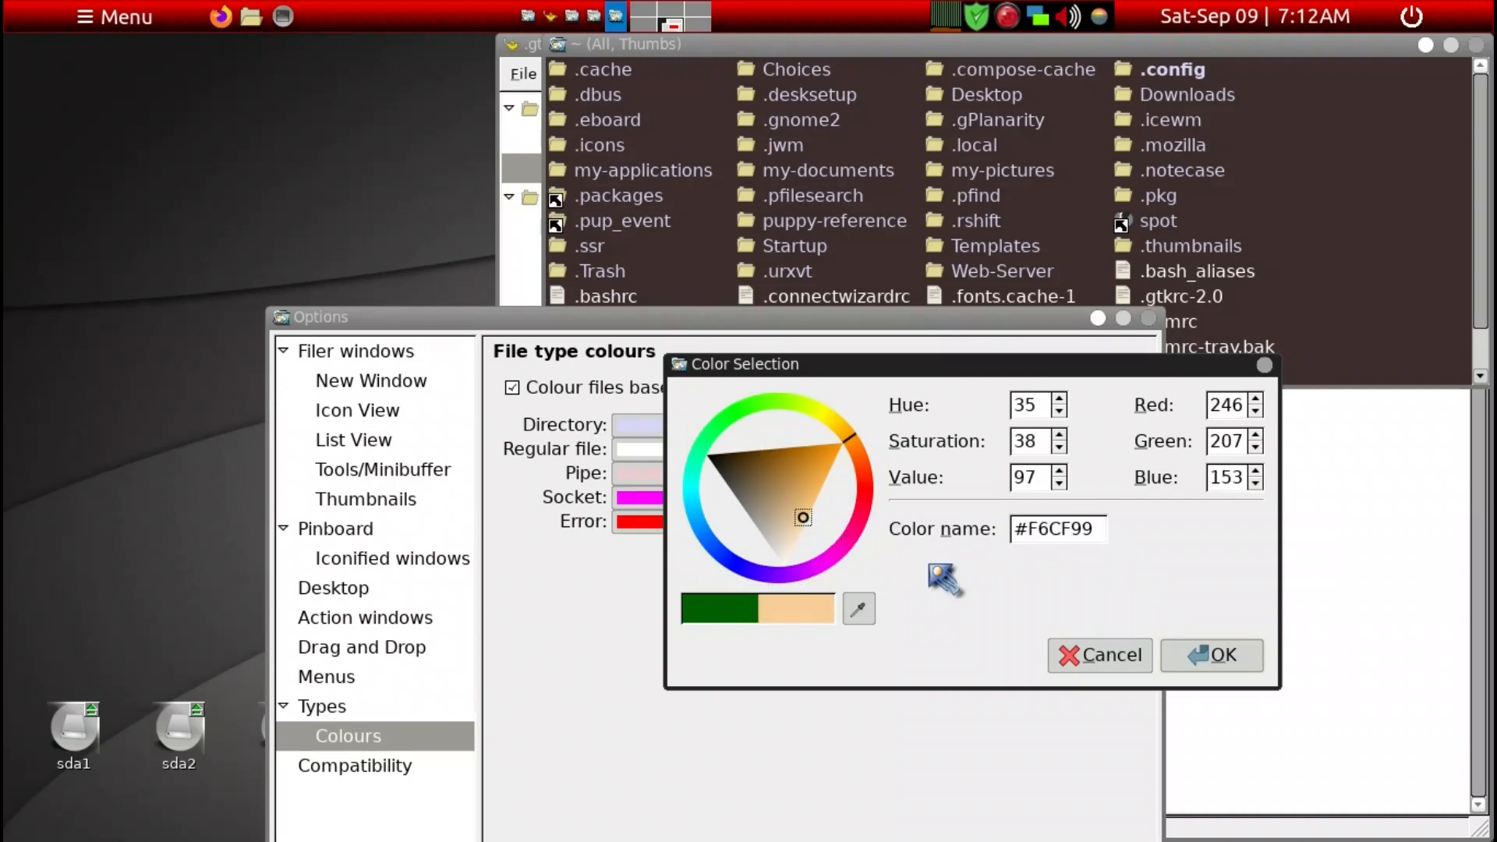
left_click(1205, 657)
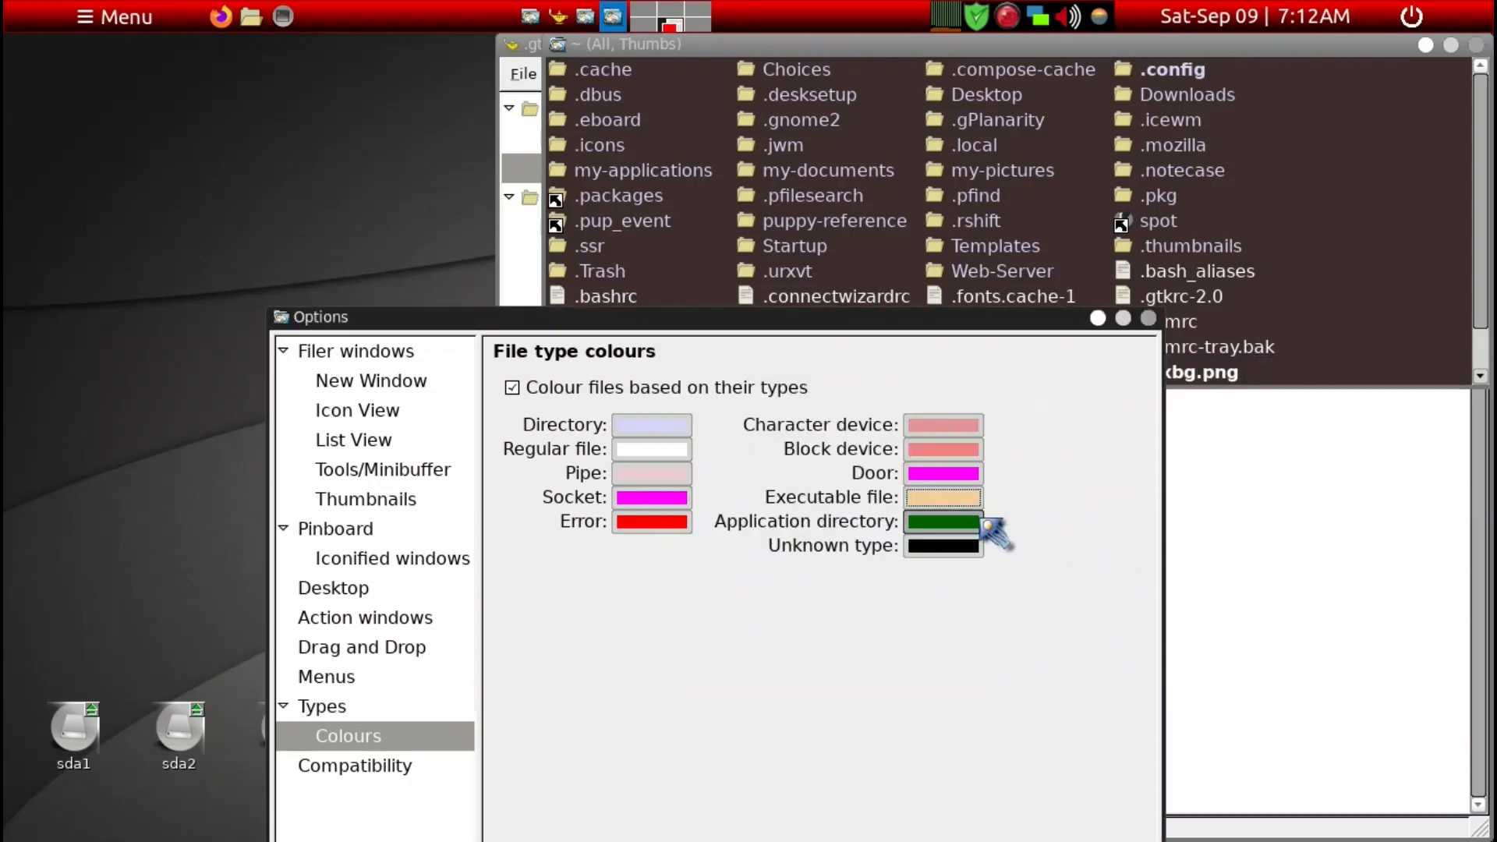
- Set the Application directory colour to a soft green with RGB 125, 182, 125
left_click(976, 523)
left_click_drag(761, 550, 803, 509)
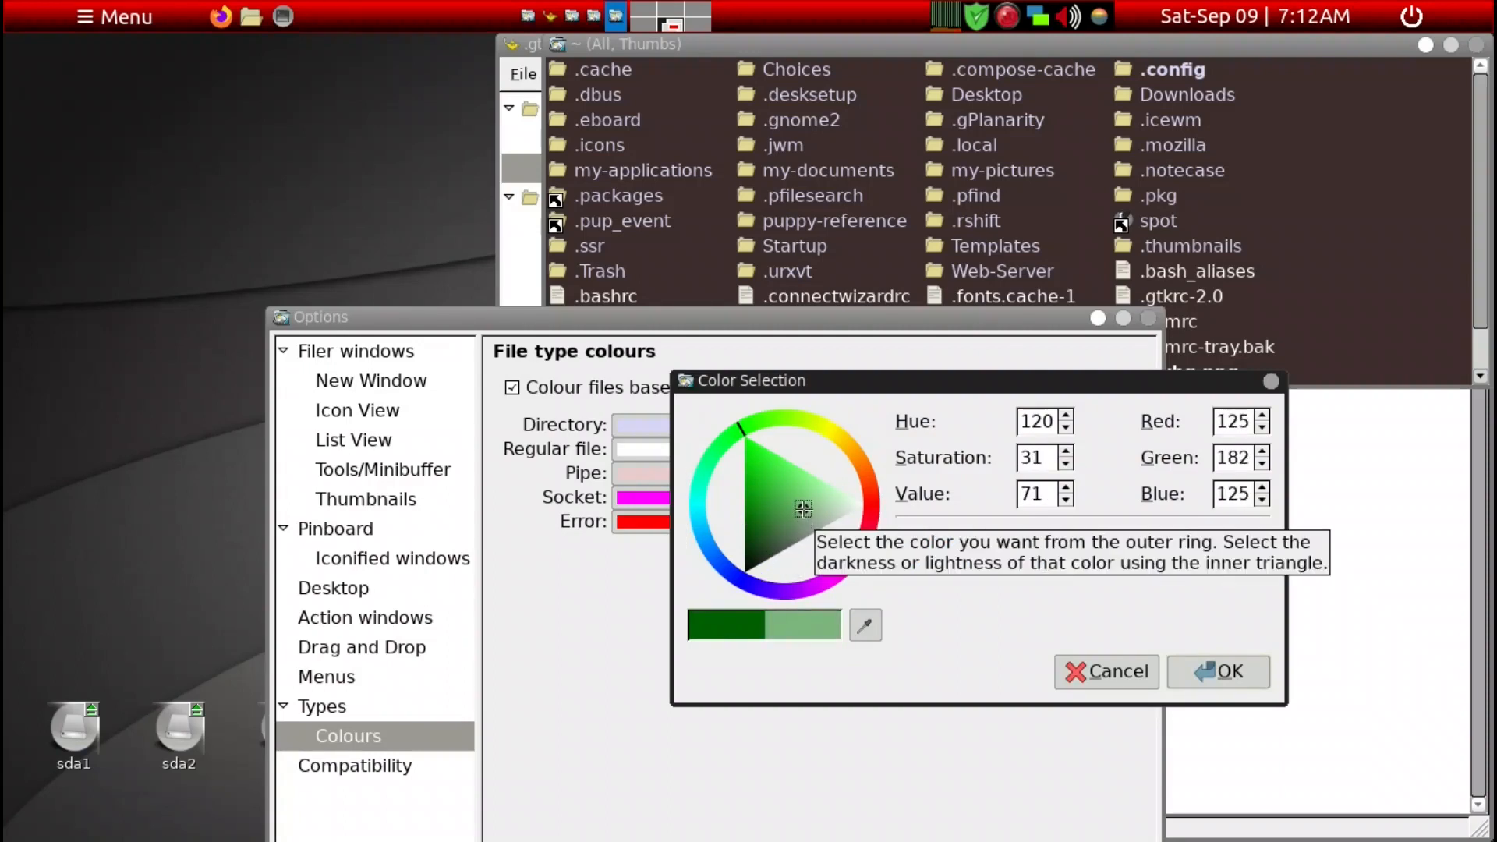
left_click(1248, 673)
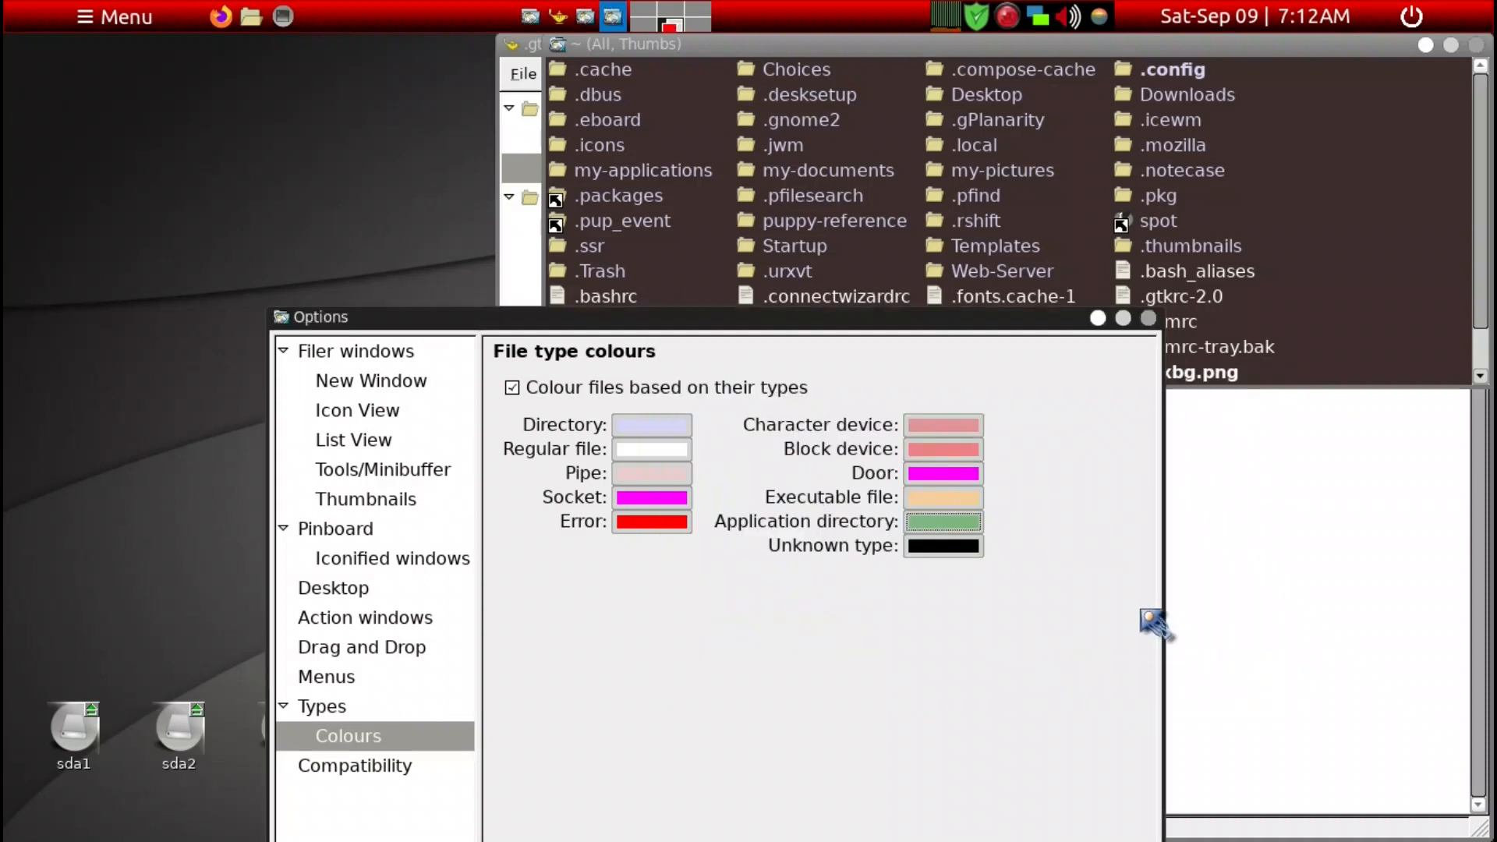
- Set the Unknown type colour to light red #DF9B9B and accept the file type colour options
left_click(967, 548)
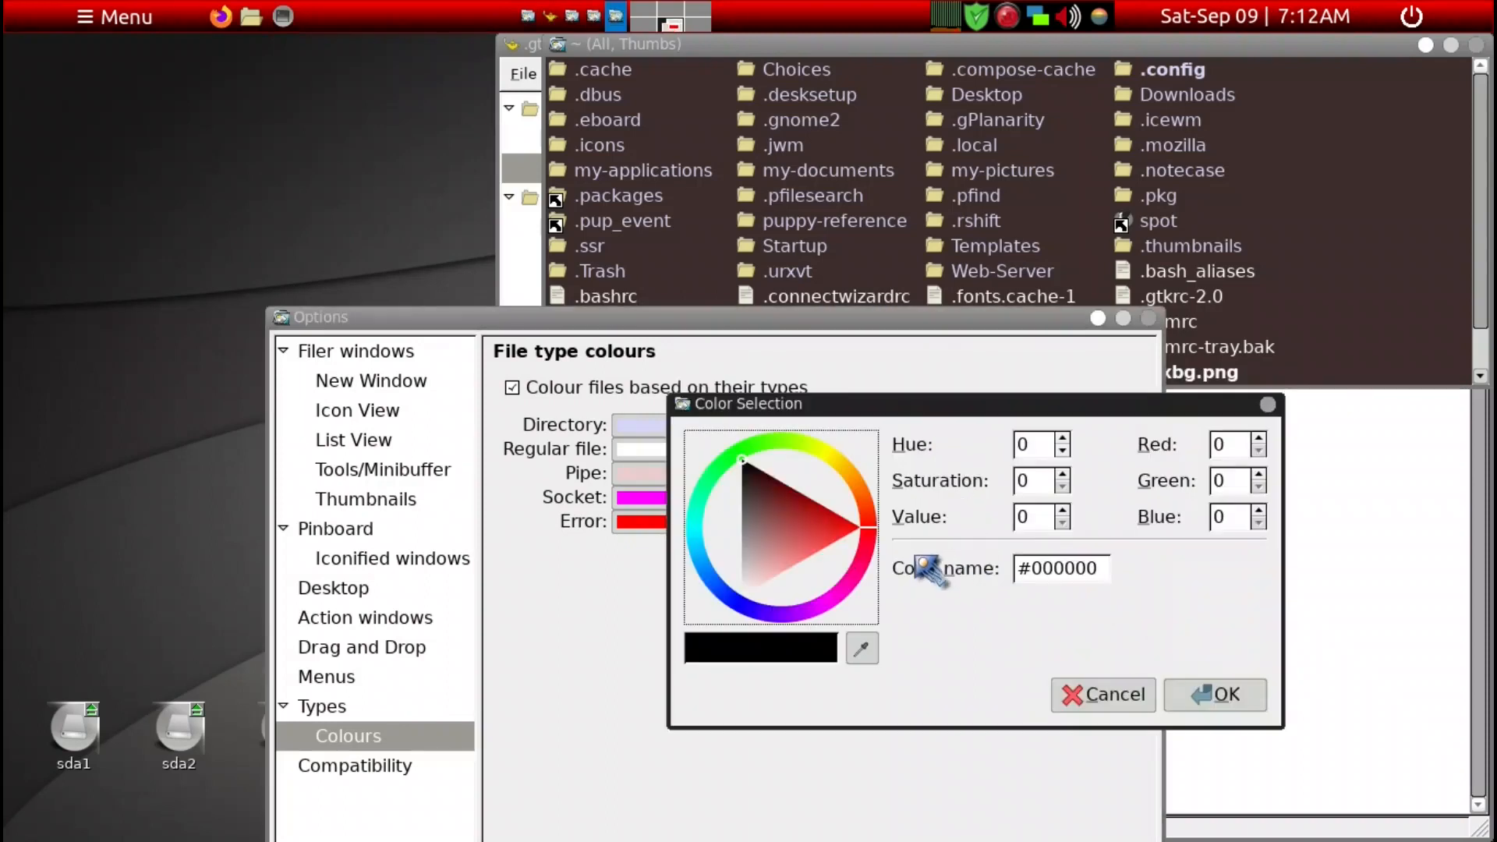
left_click(776, 560)
left_click(776, 560)
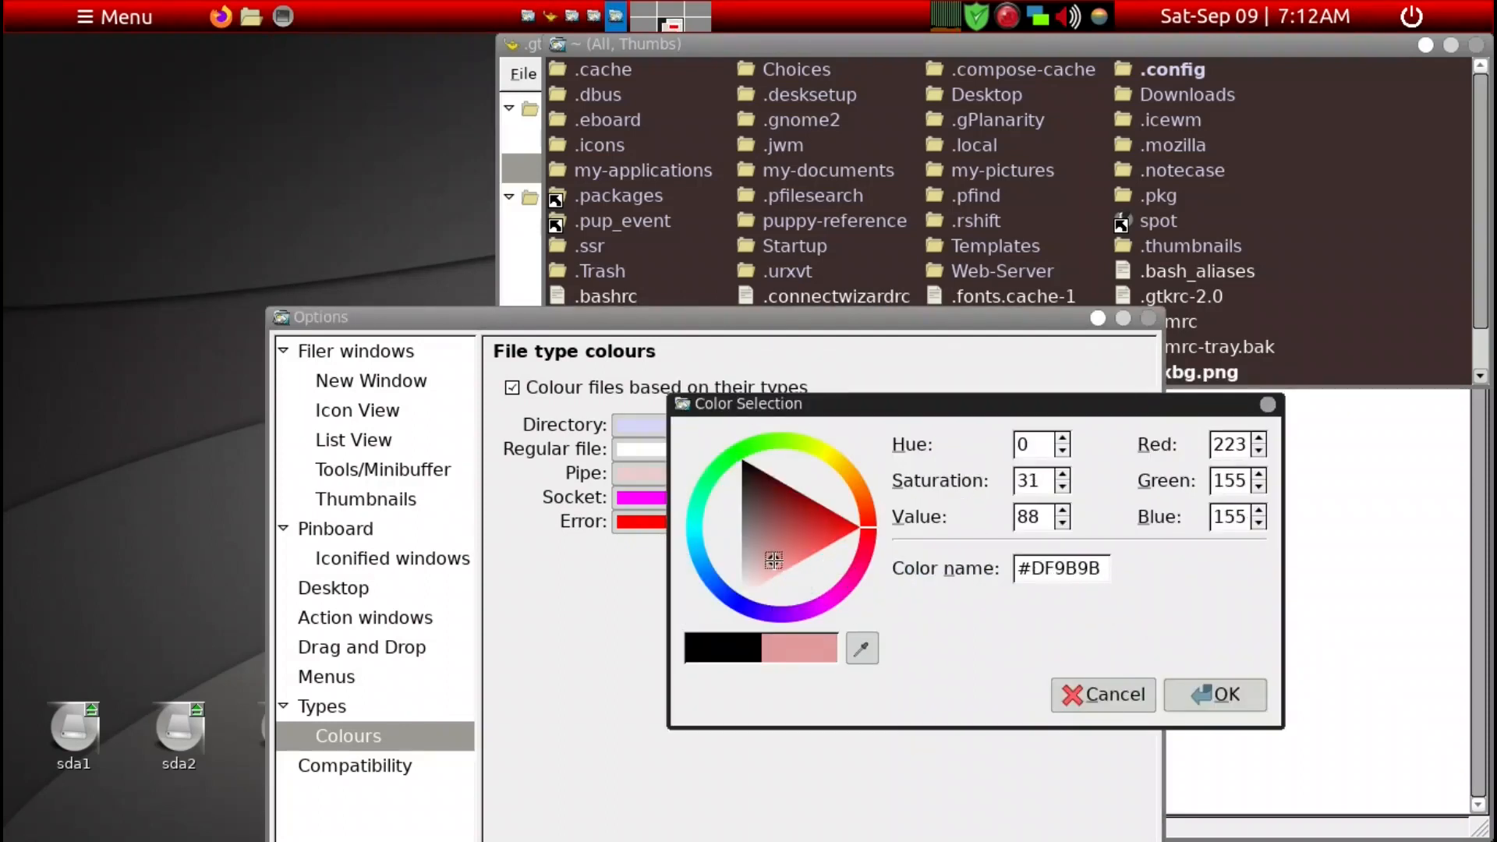
left_click(1216, 694)
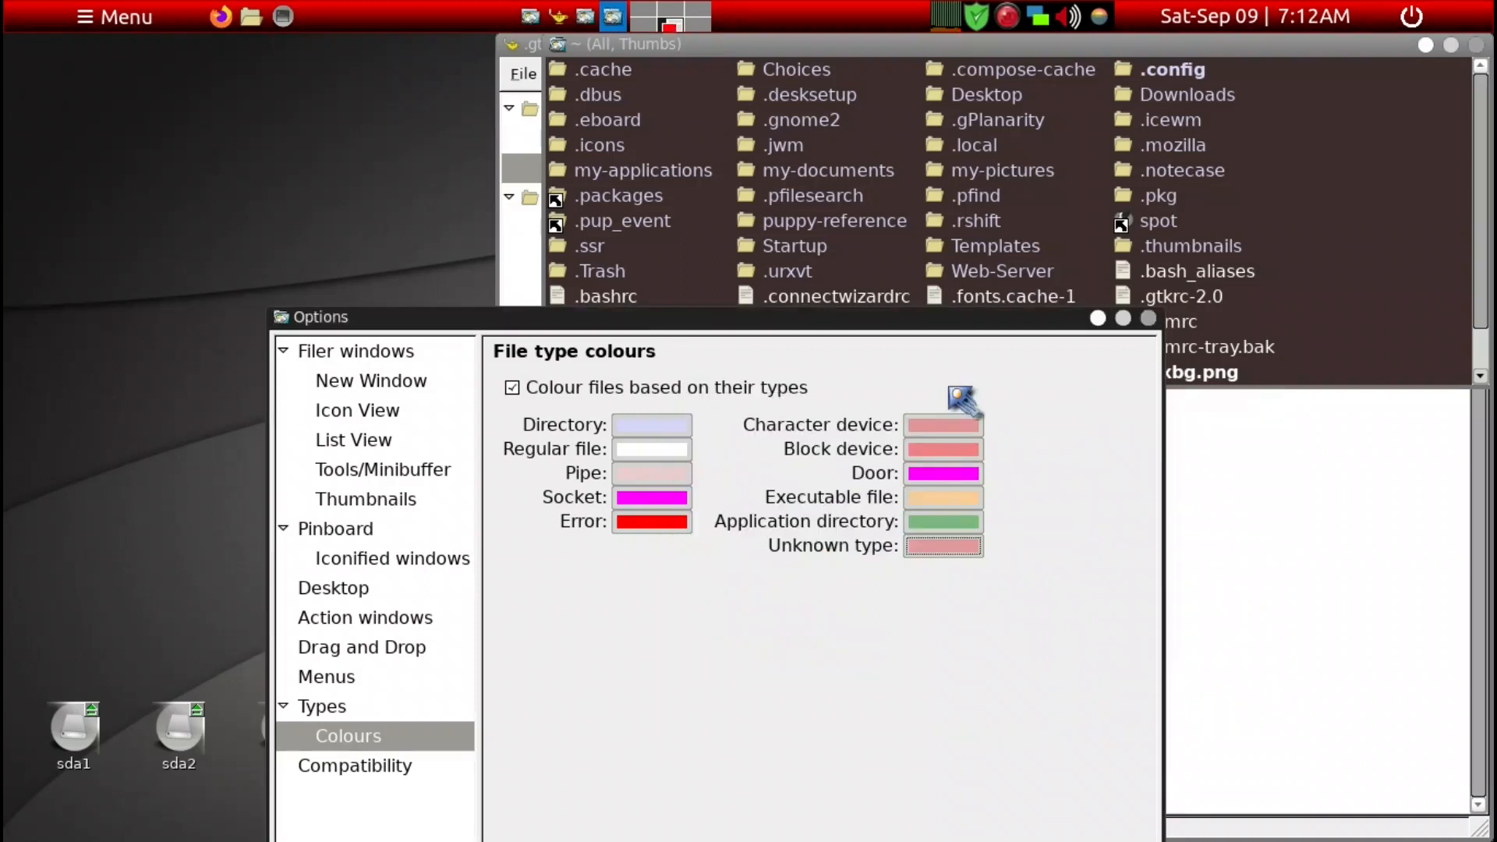
left_click(1096, 776)
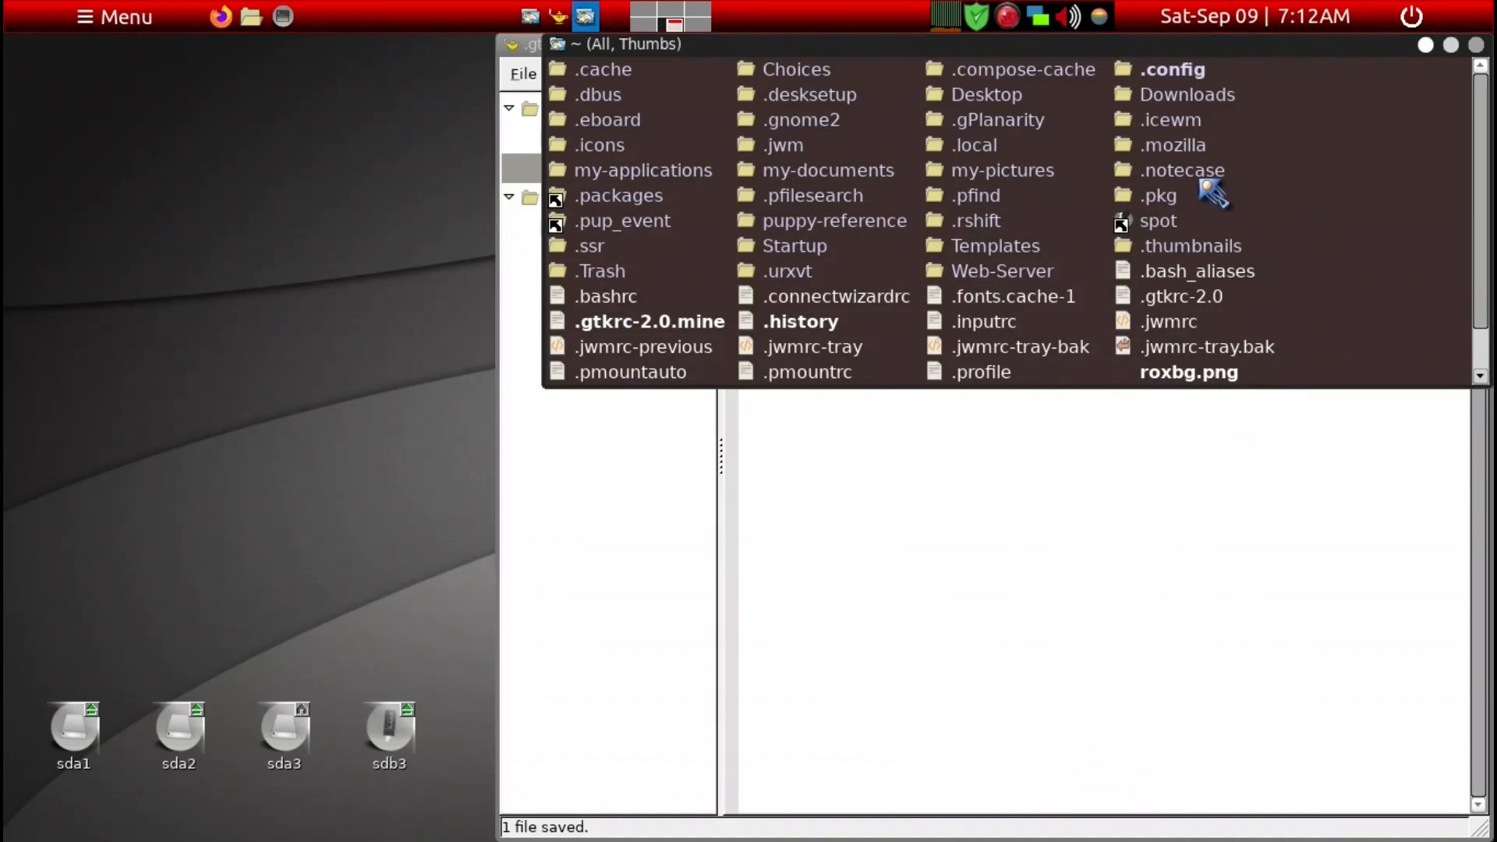
- Browse from the home folder into .local/share to check the new colours, go back up and close the file windows
left_click(987, 148)
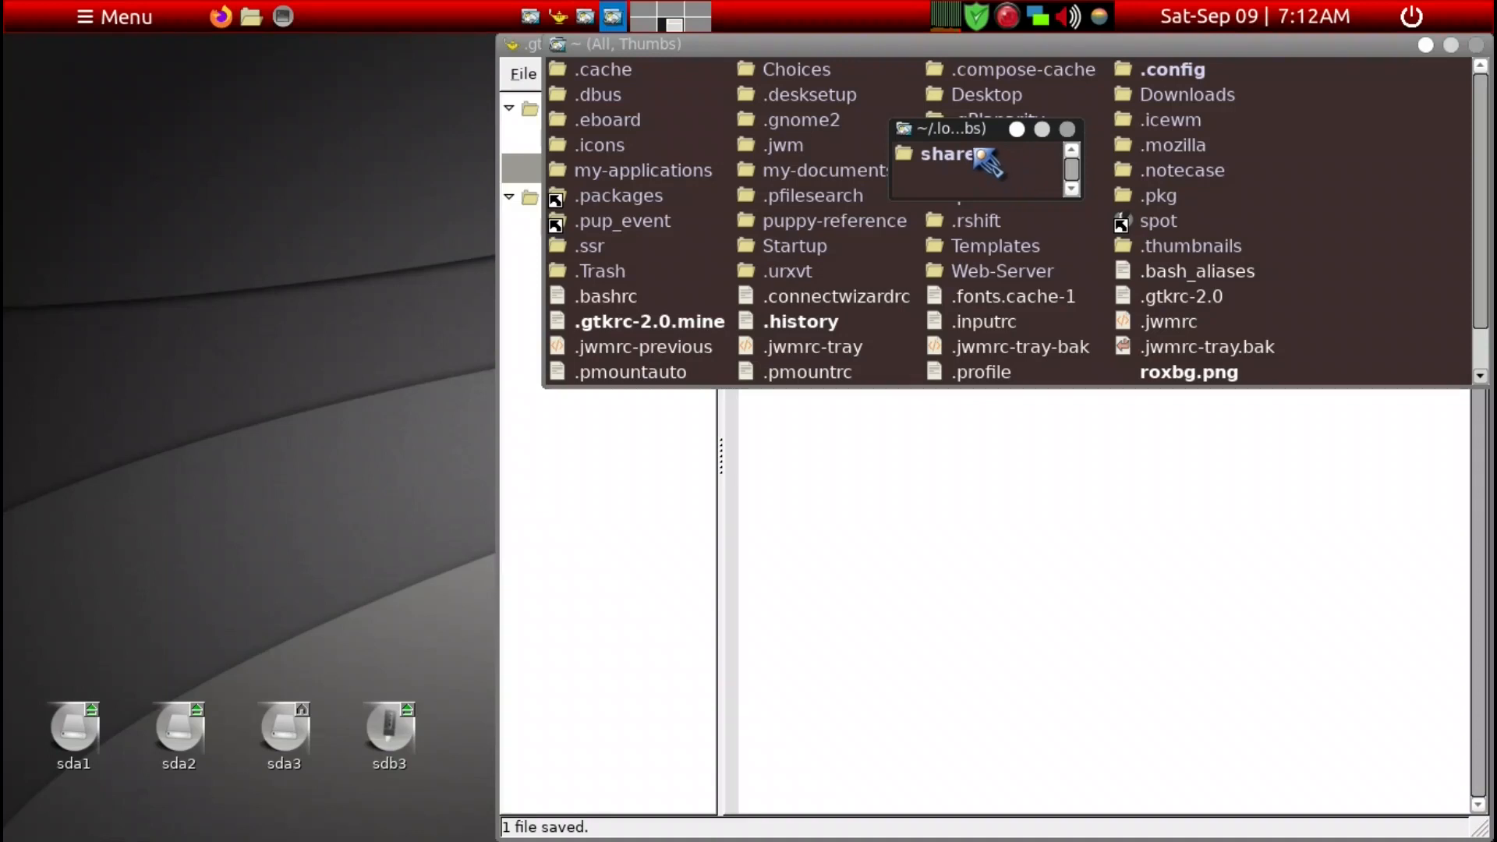
left_click(987, 162)
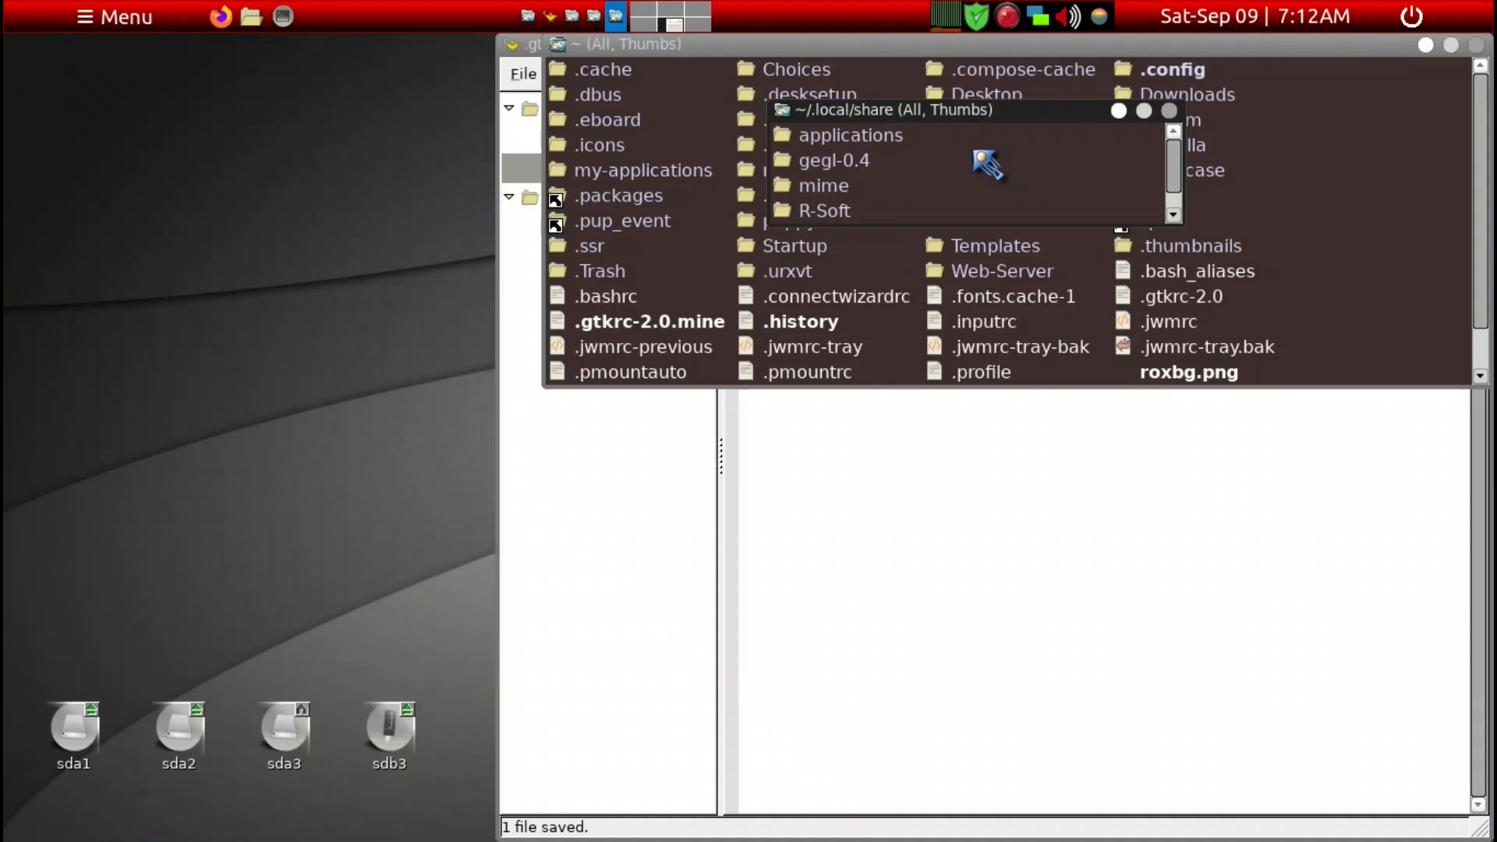
key("BackSpace")
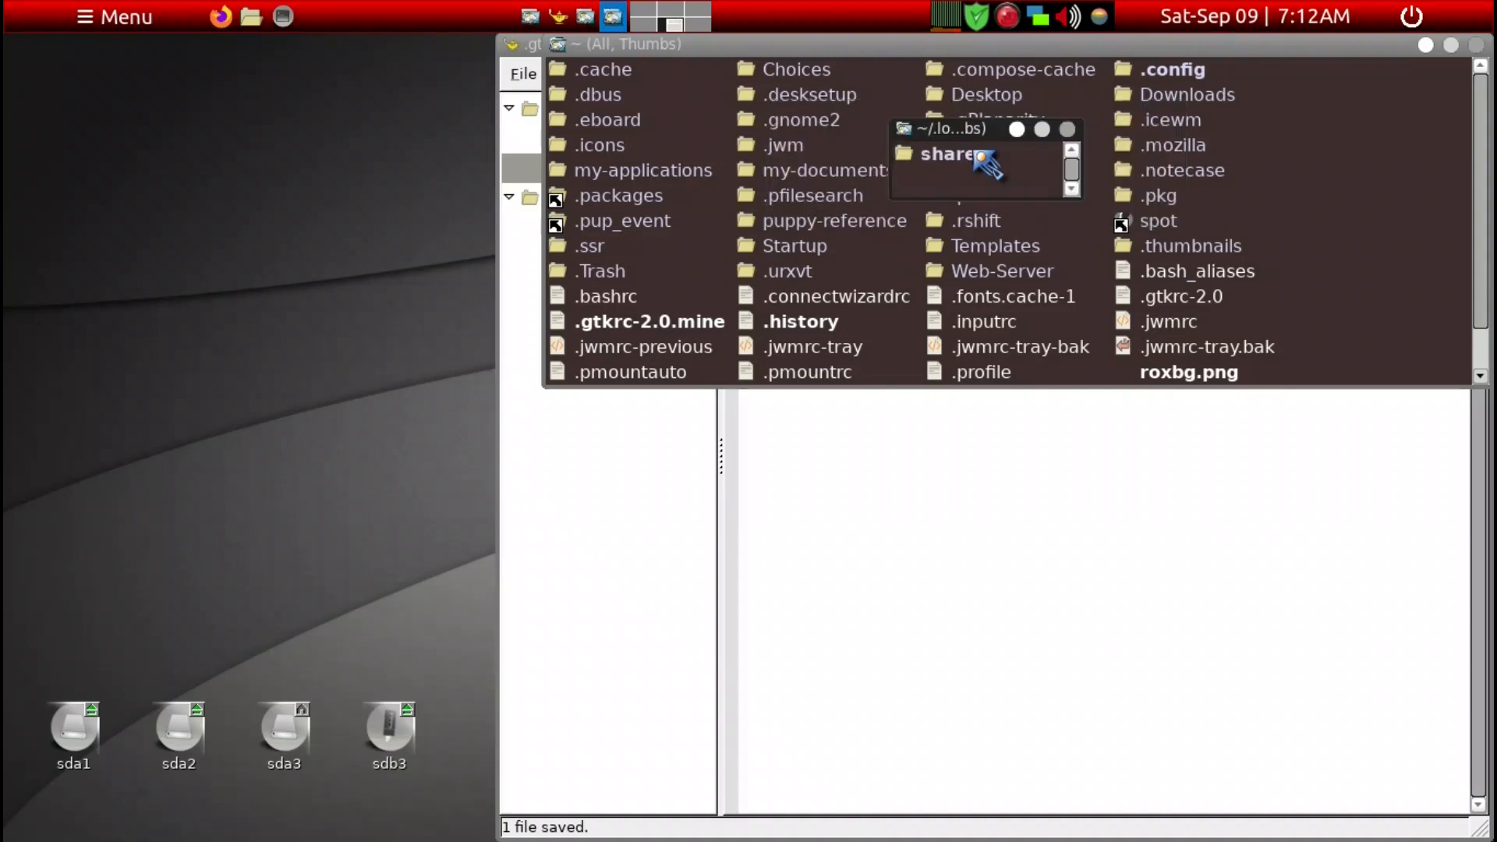
key("ctrl+q")
key("ctrl+q")
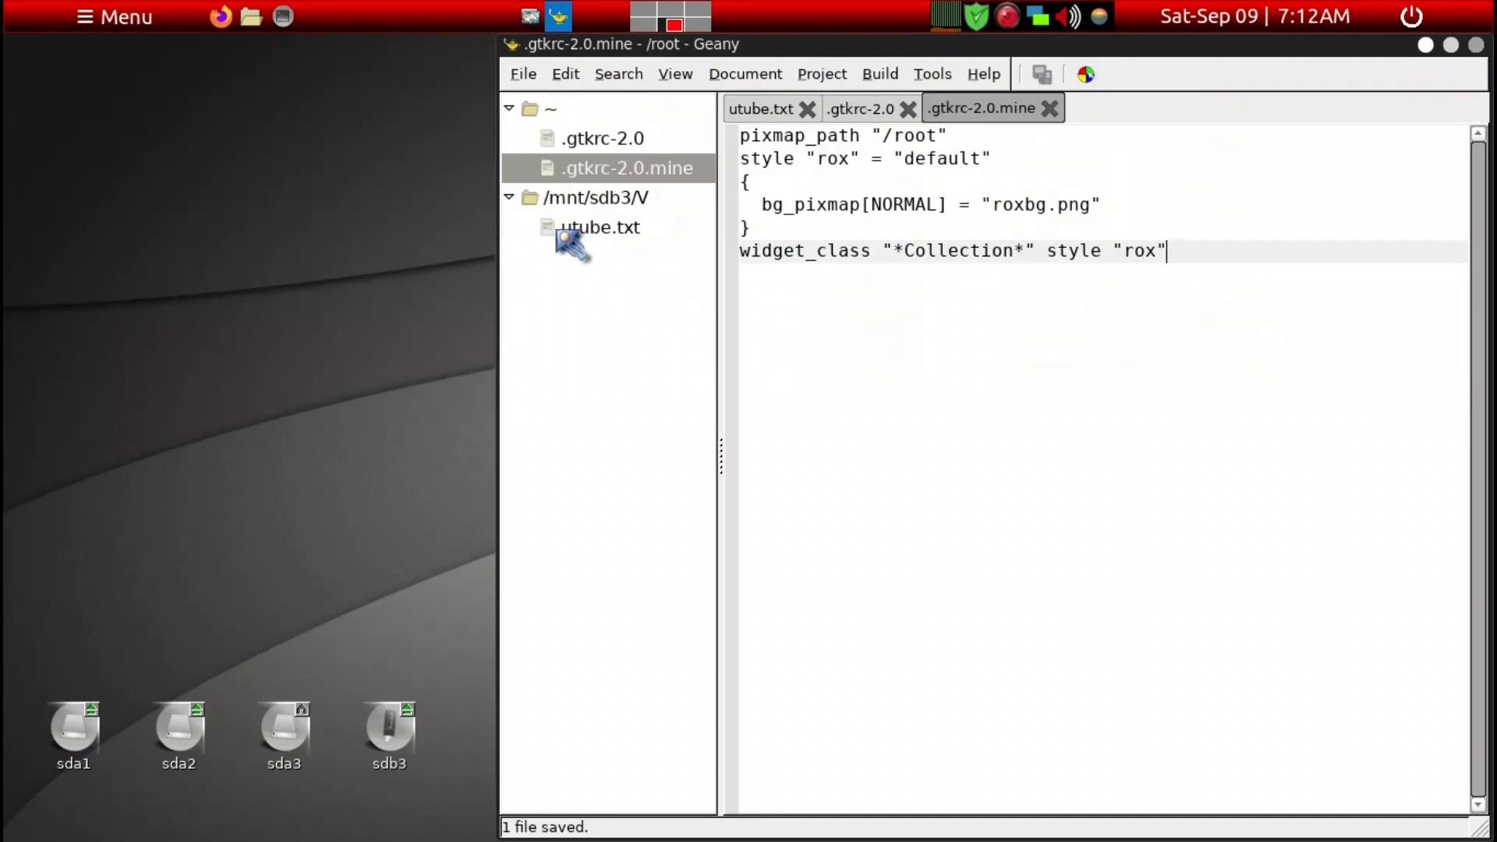
- Review the section on removing the Rox header bar in the utube.txt notes
left_click(592, 230)
scroll(969, 400, "down", 2)
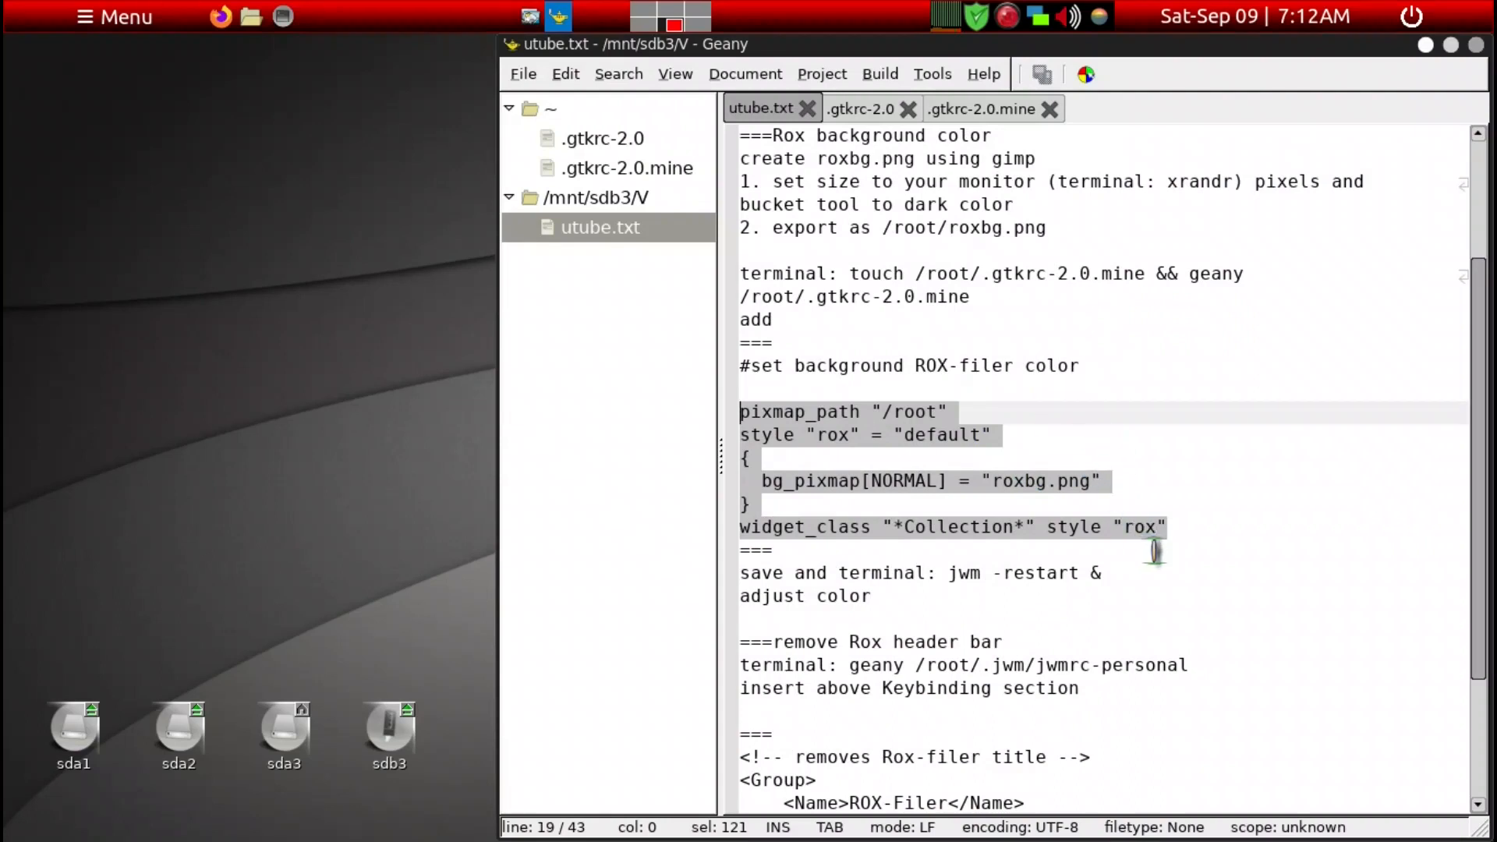
left_click(1165, 577)
scroll(1165, 579, "down", 1)
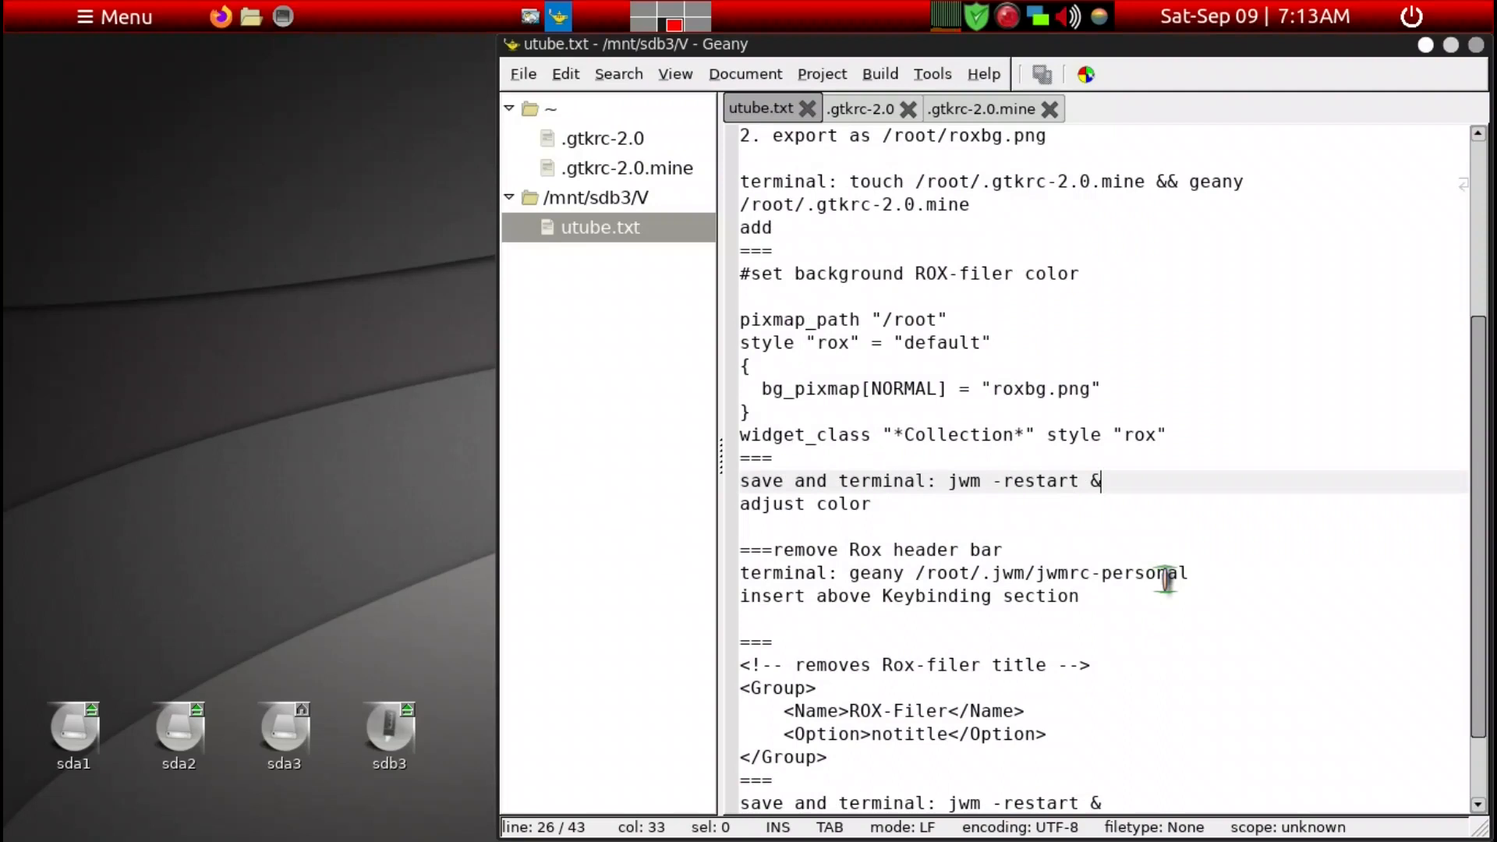
scroll(1165, 579, "down", 1)
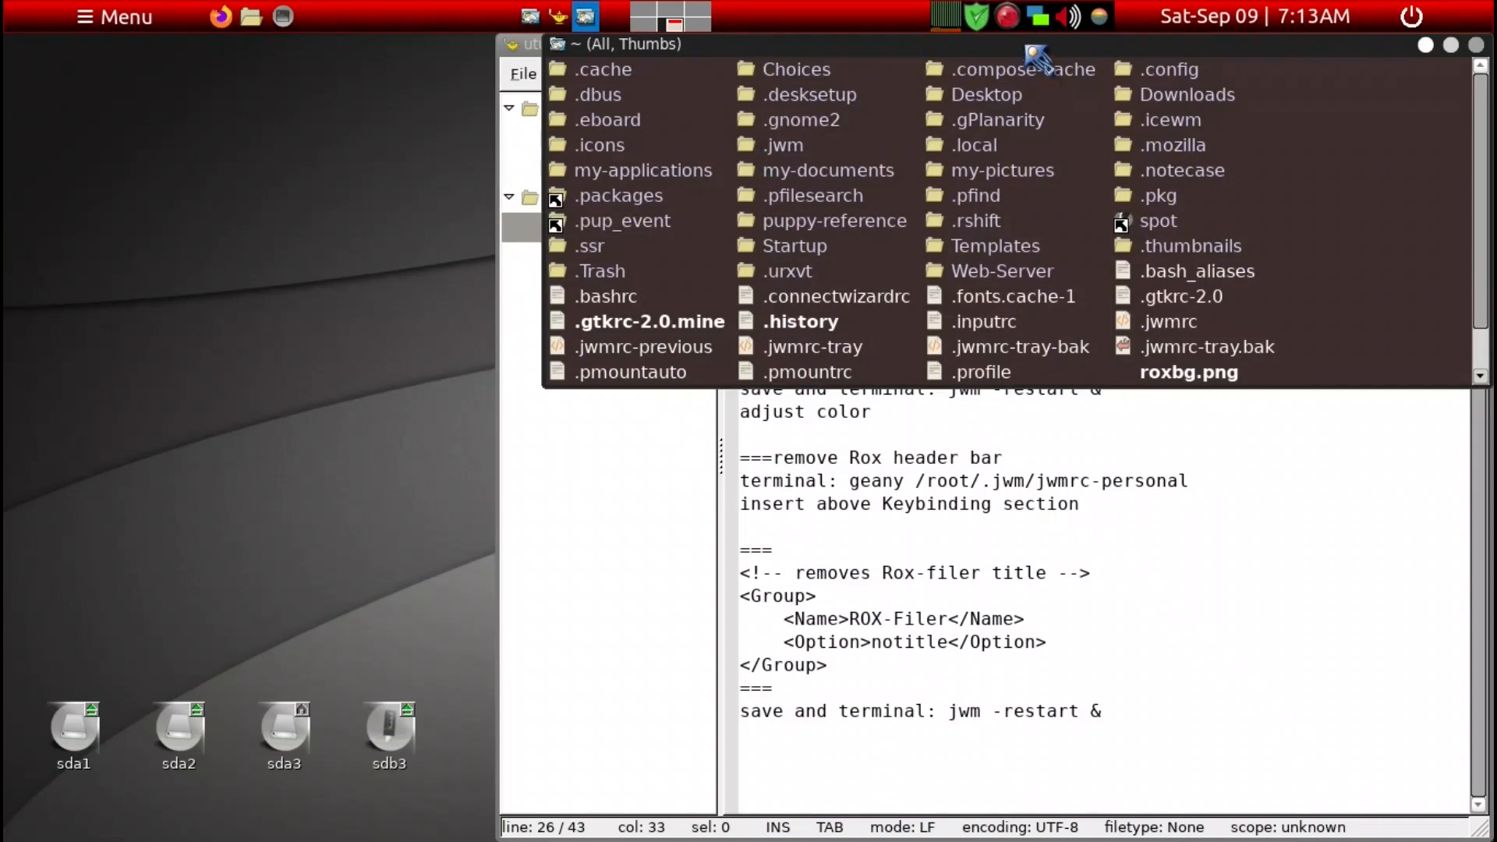
- Move the home folder window slightly down, close it and open it again
left_click_drag(1024, 47, 1017, 100)
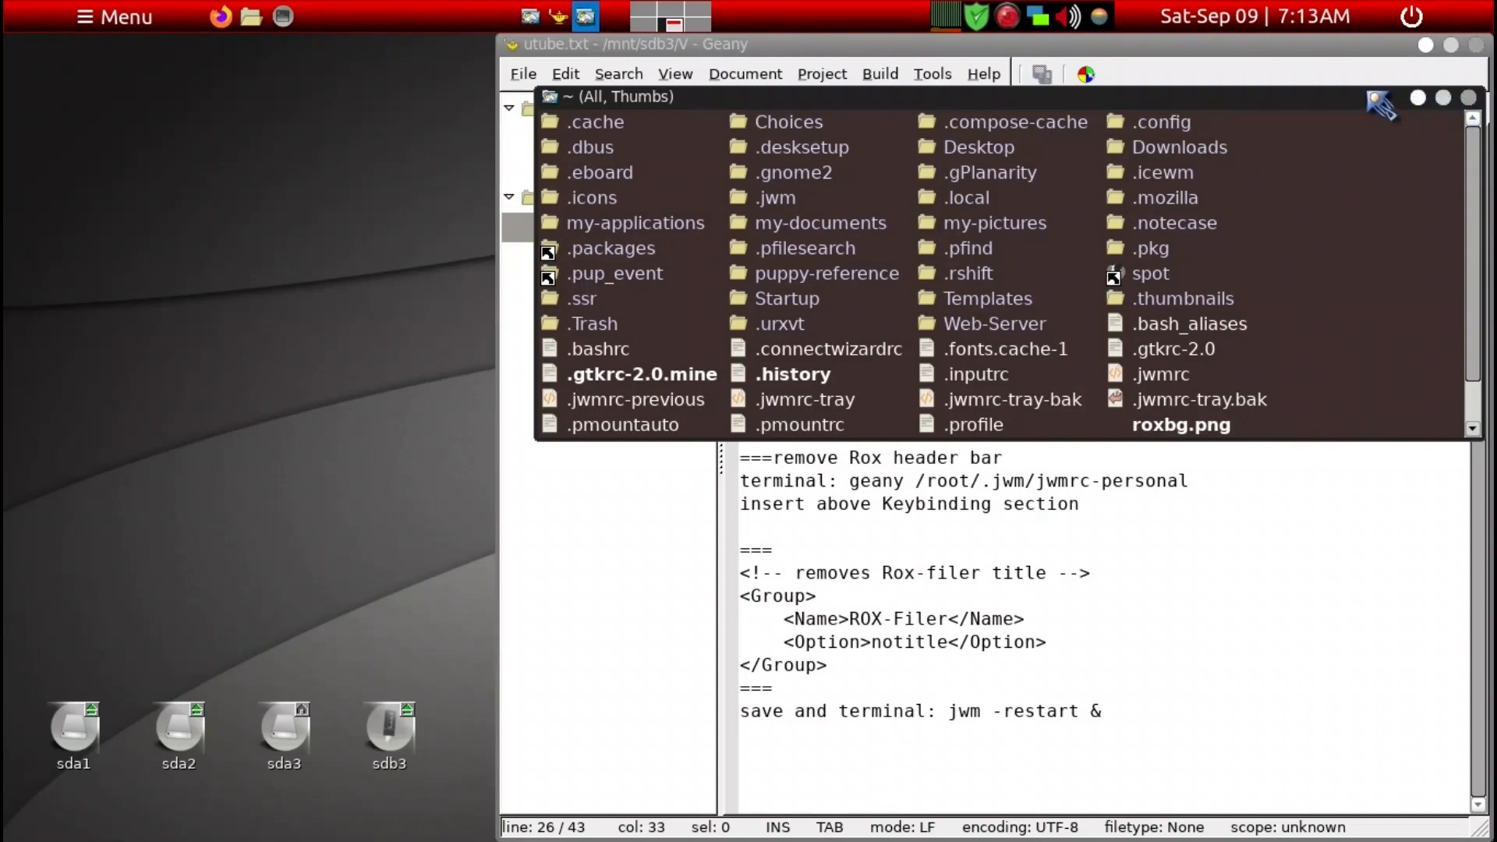
left_click_drag(1364, 99, 1351, 103)
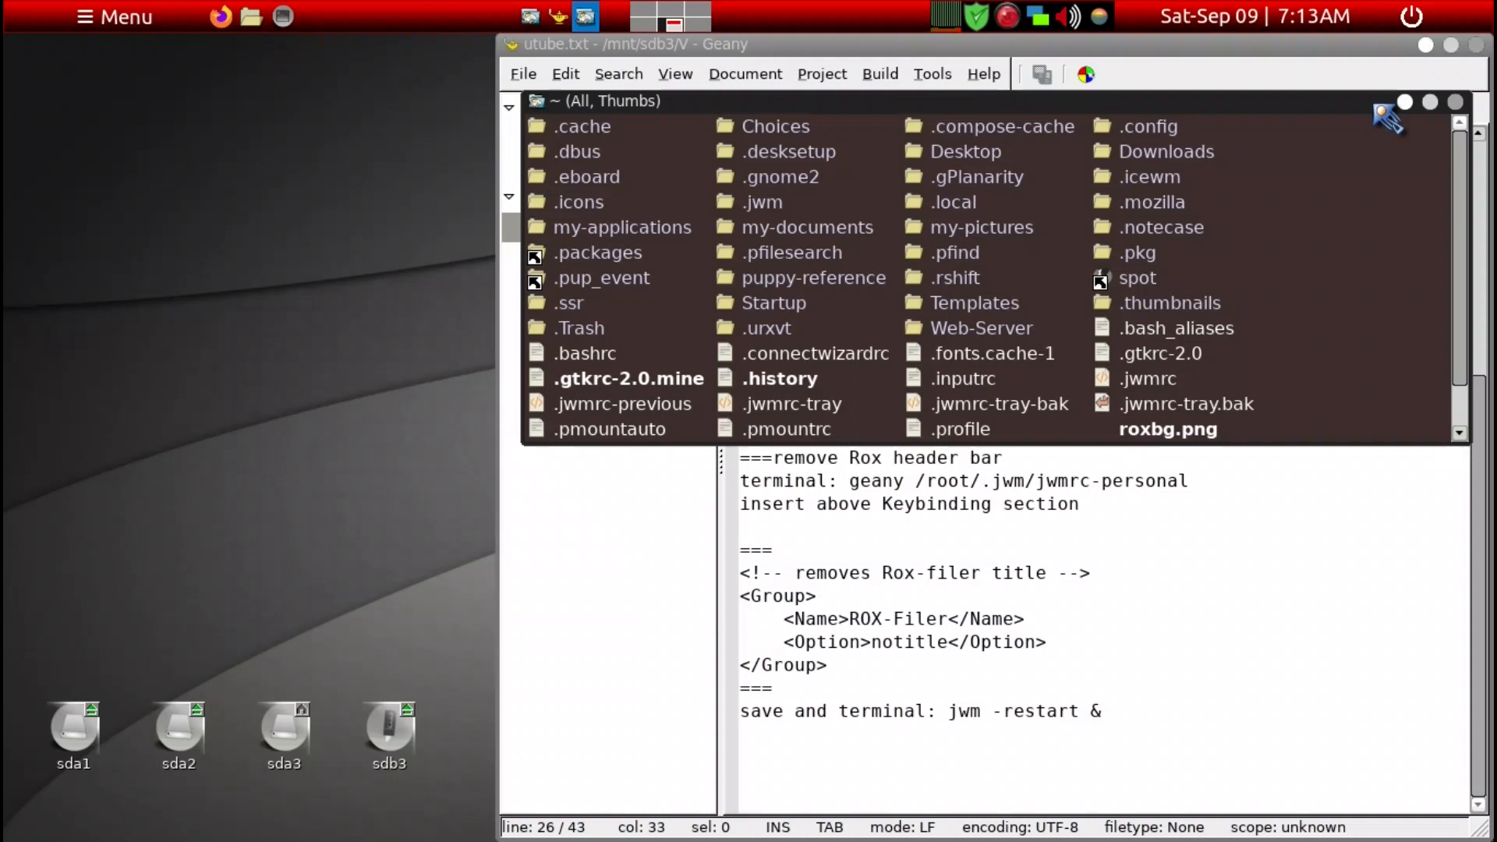
key("ctrl+q")
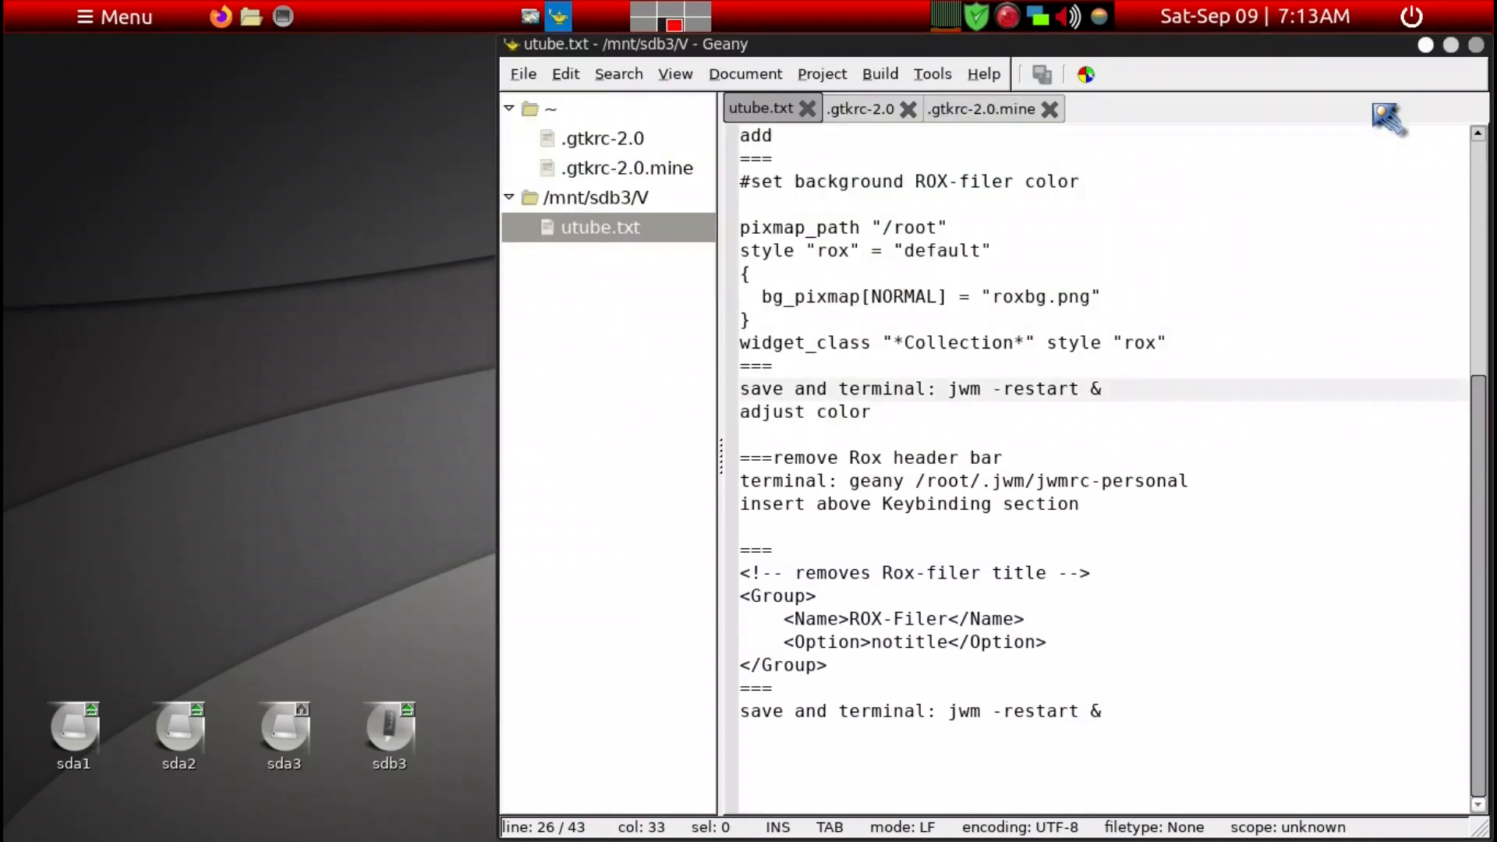
key("super+e")
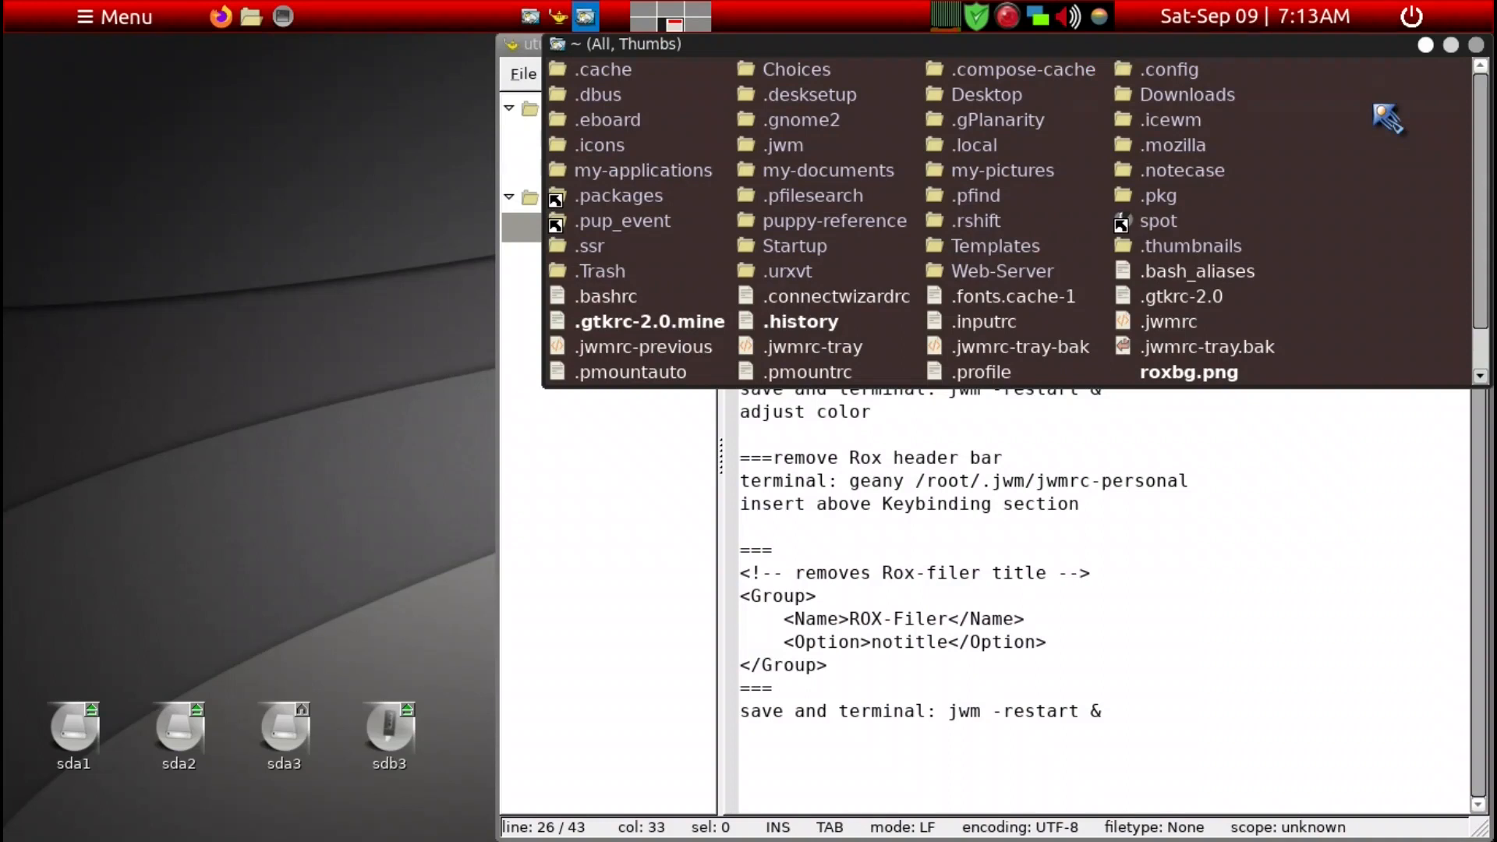
- Try the home folder window in the left half, right half and full screen, restore and reposition it, and close it
key("super+Left")
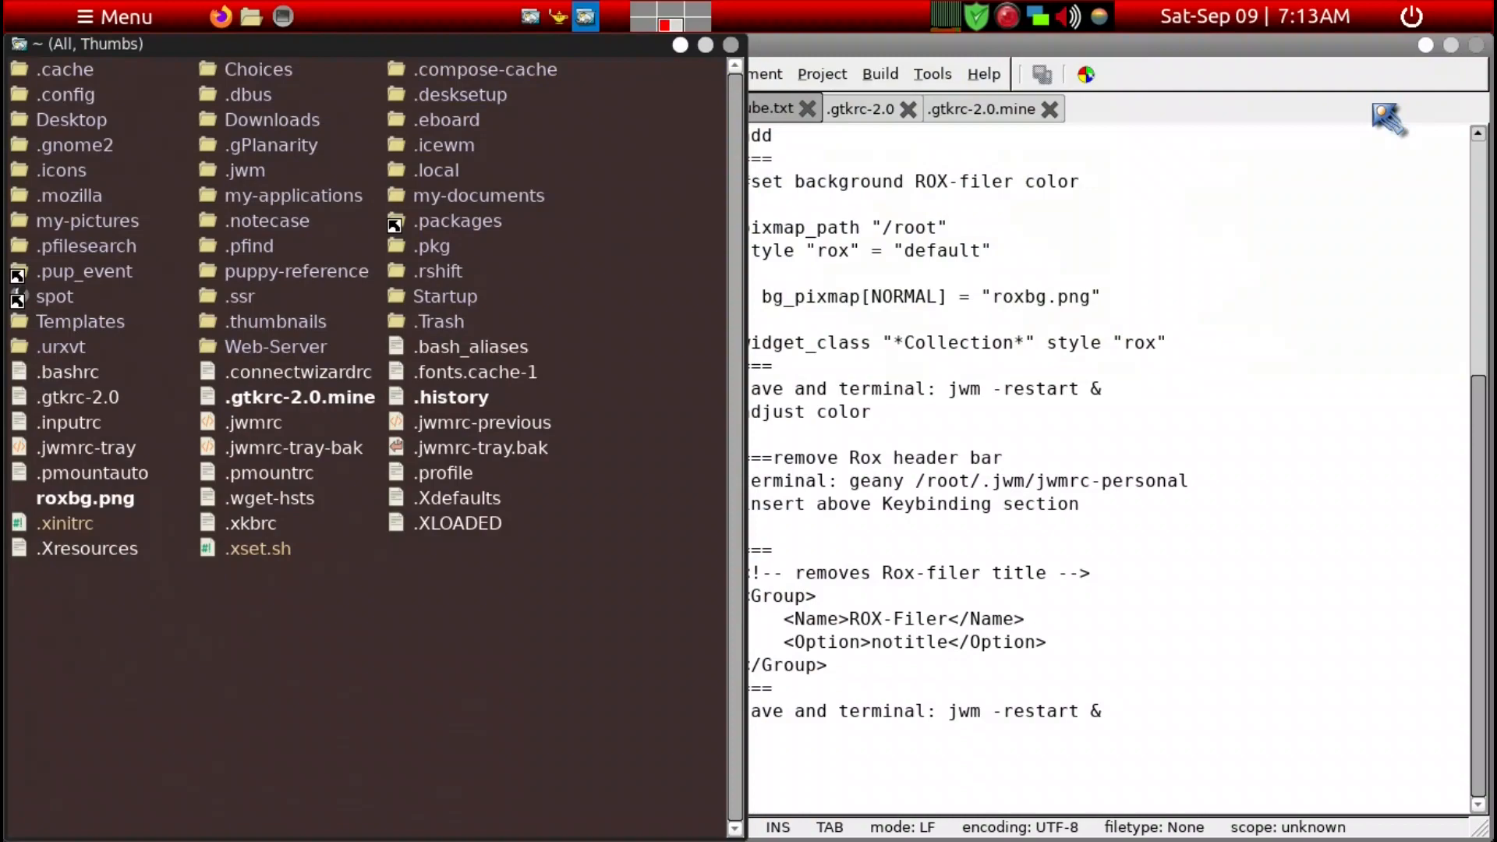
key("super+Right")
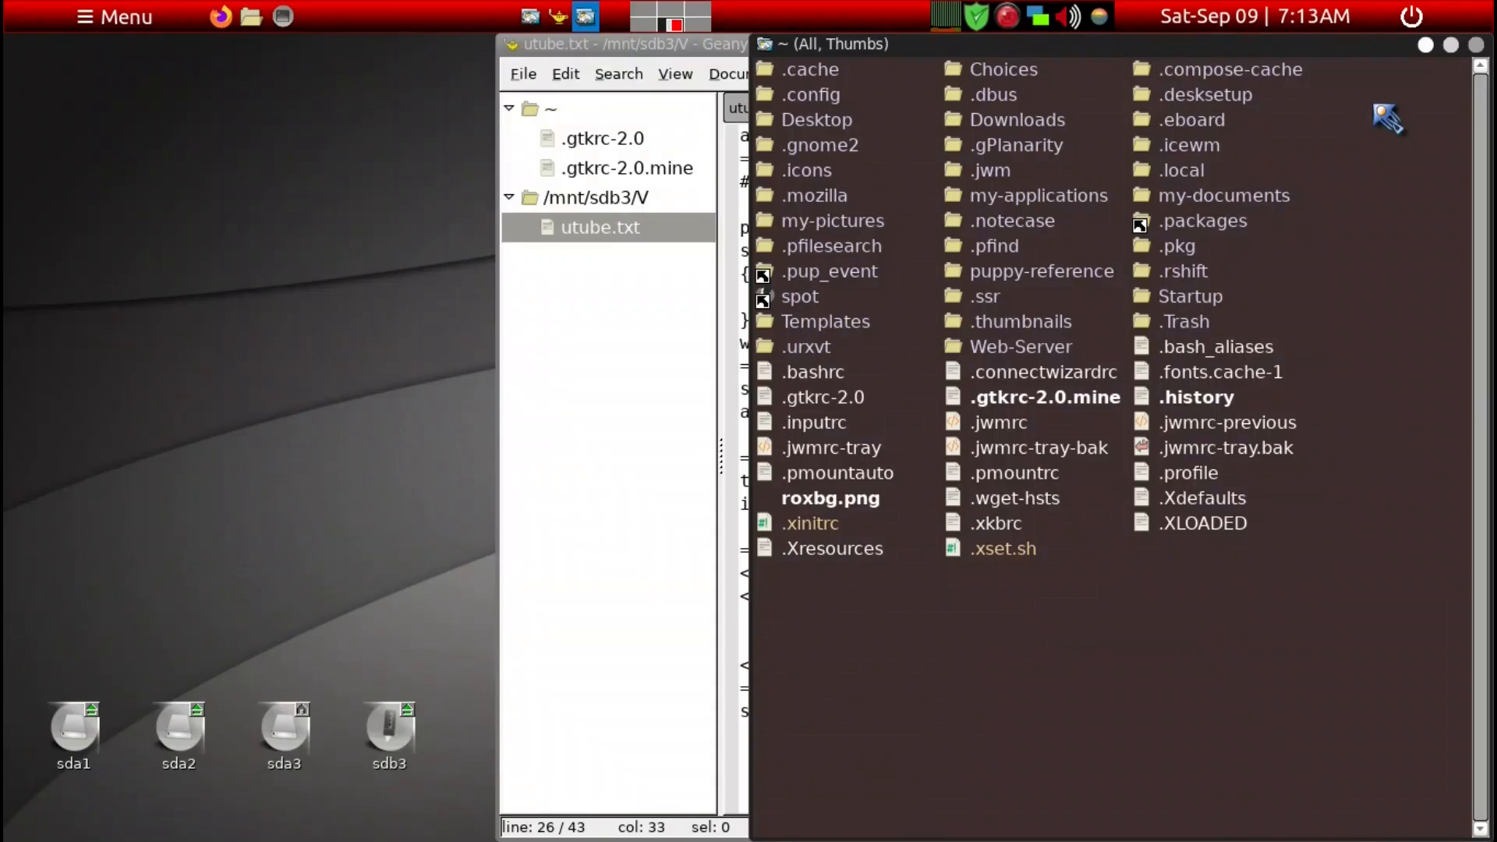
key("super+Up")
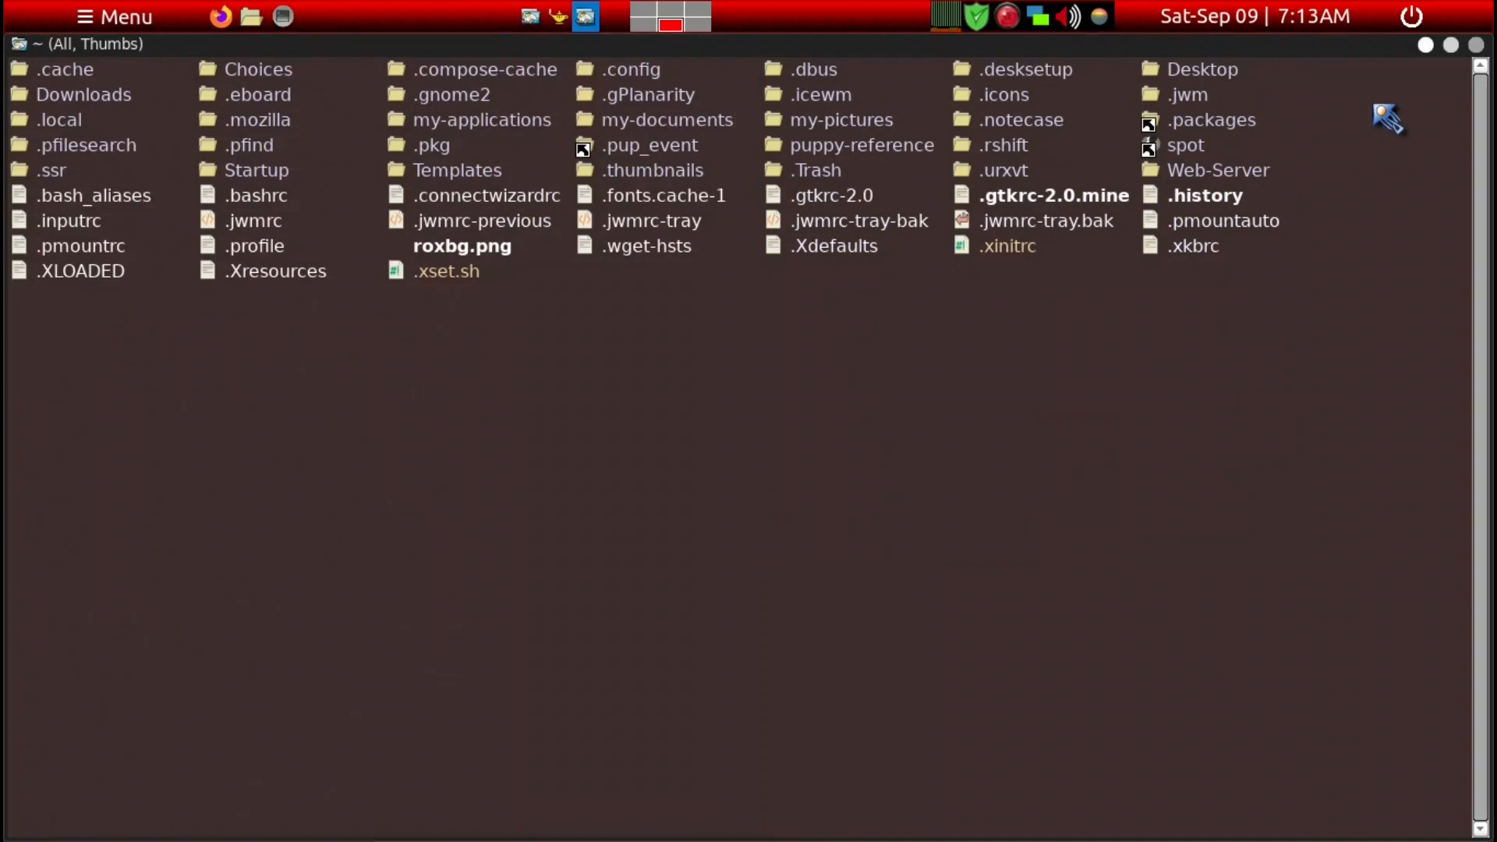
key("super+Down")
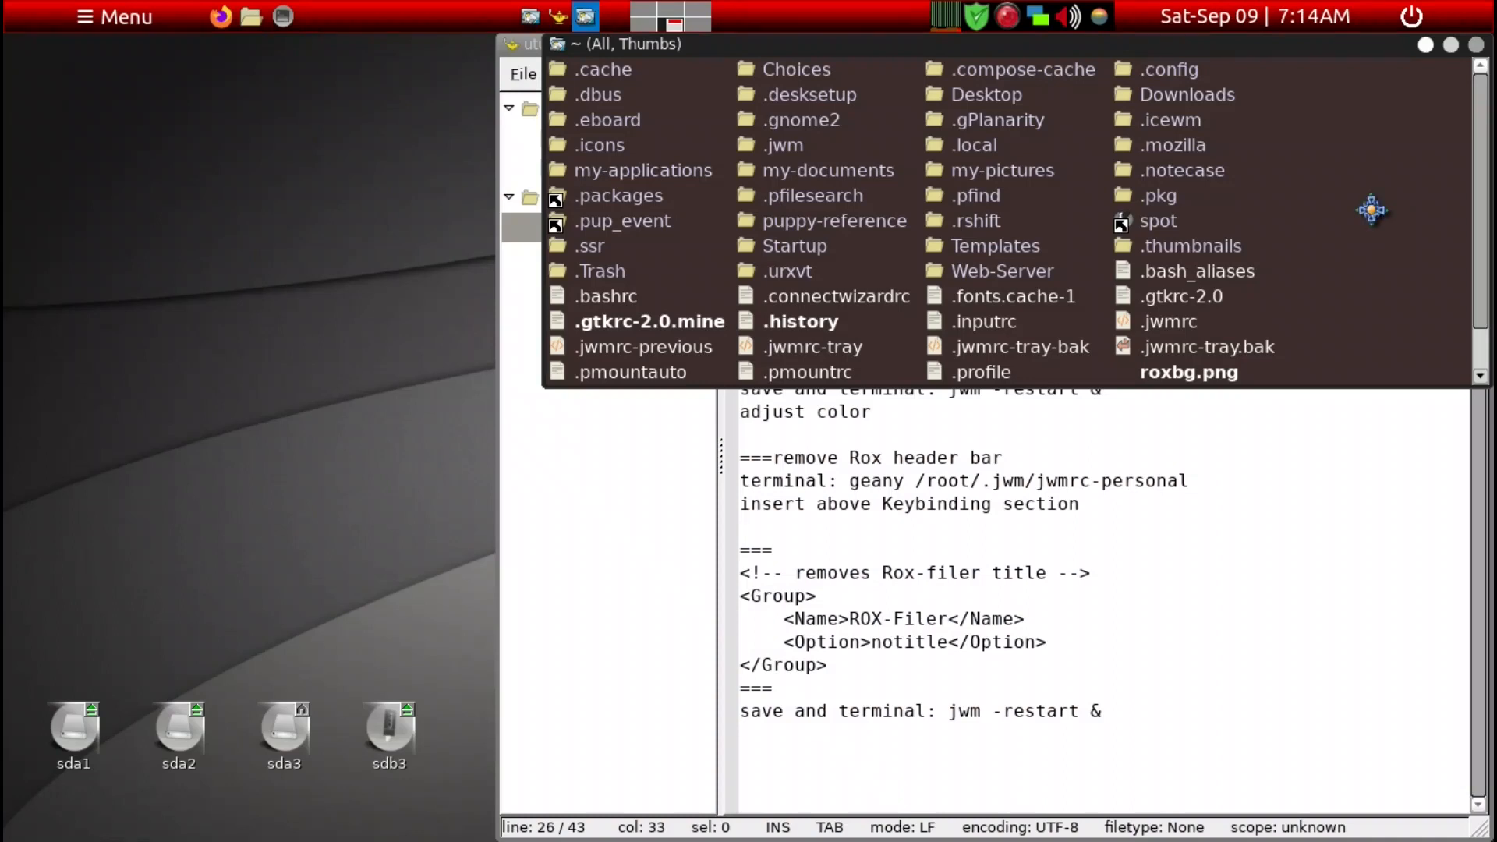
left_click_drag(1368, 211, 1042, 493)
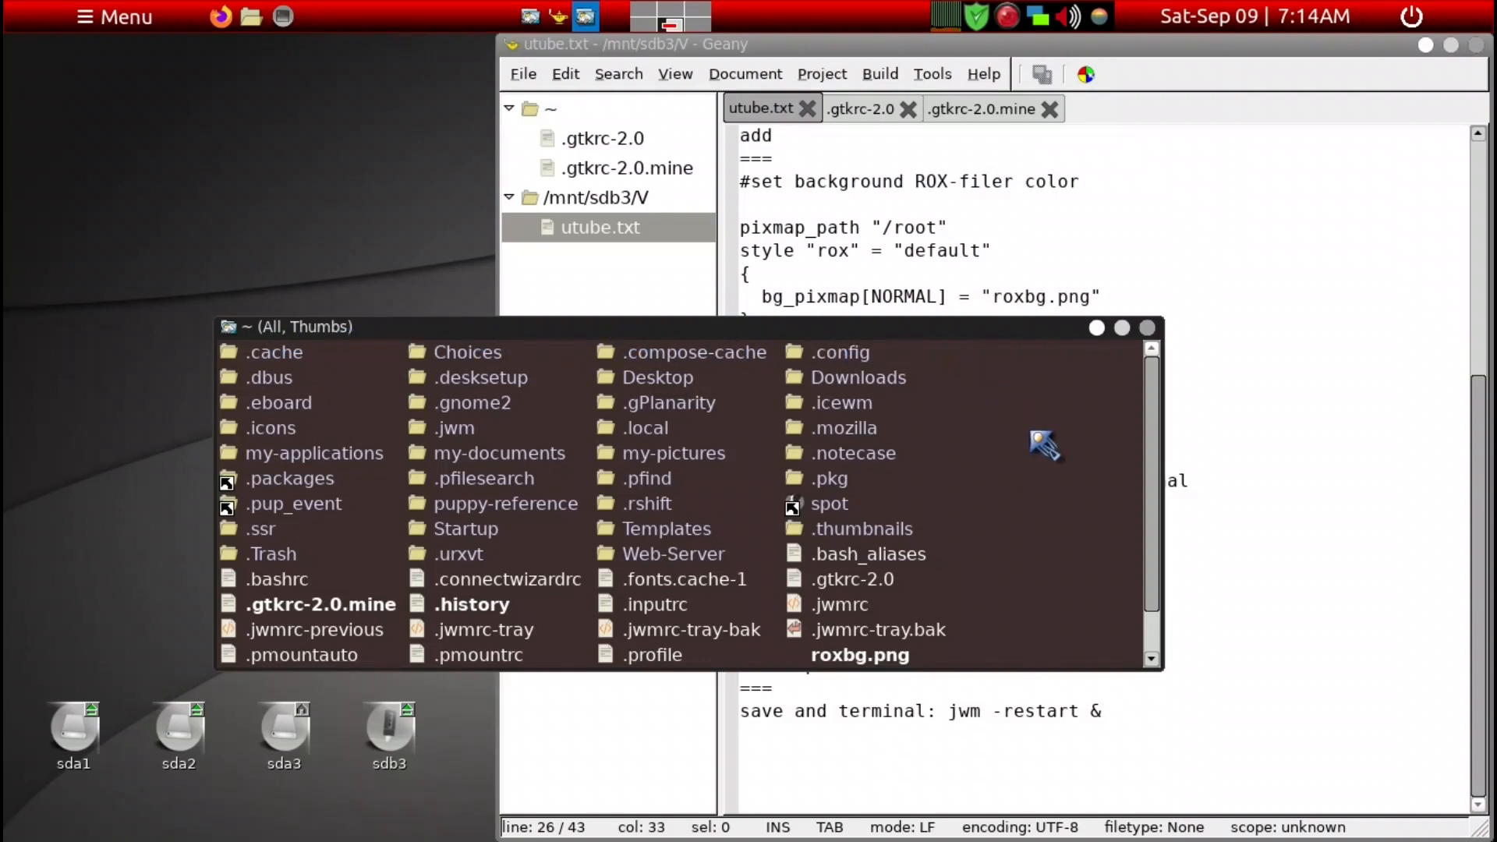
key("ctrl+q")
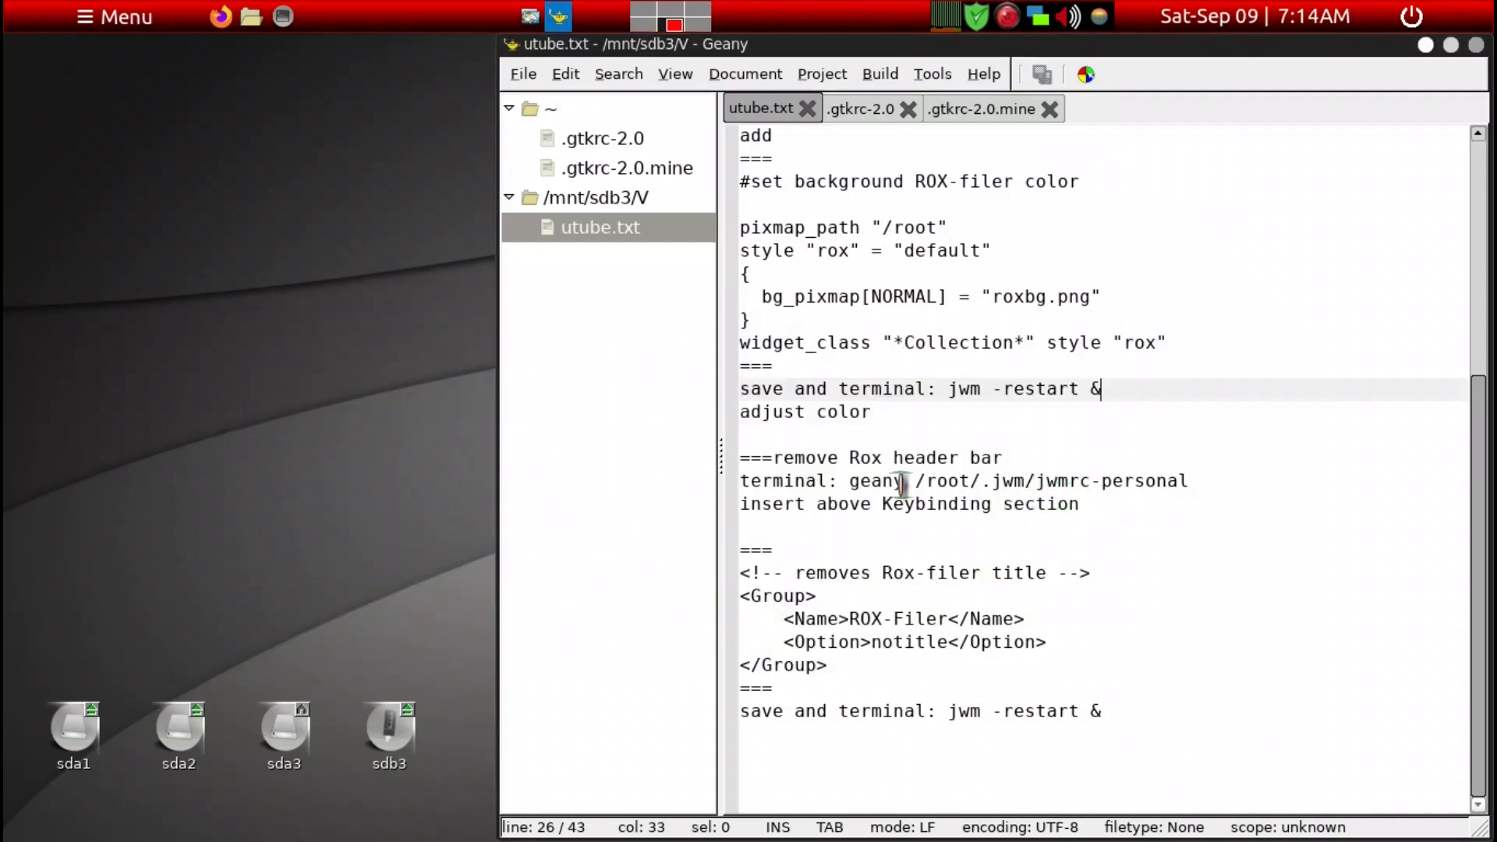
- Copy the command geany /root/.jwm/jwmrc-personal from the notes and run it in a new terminal
left_click_drag(850, 477, 1193, 481)
key("super+c")
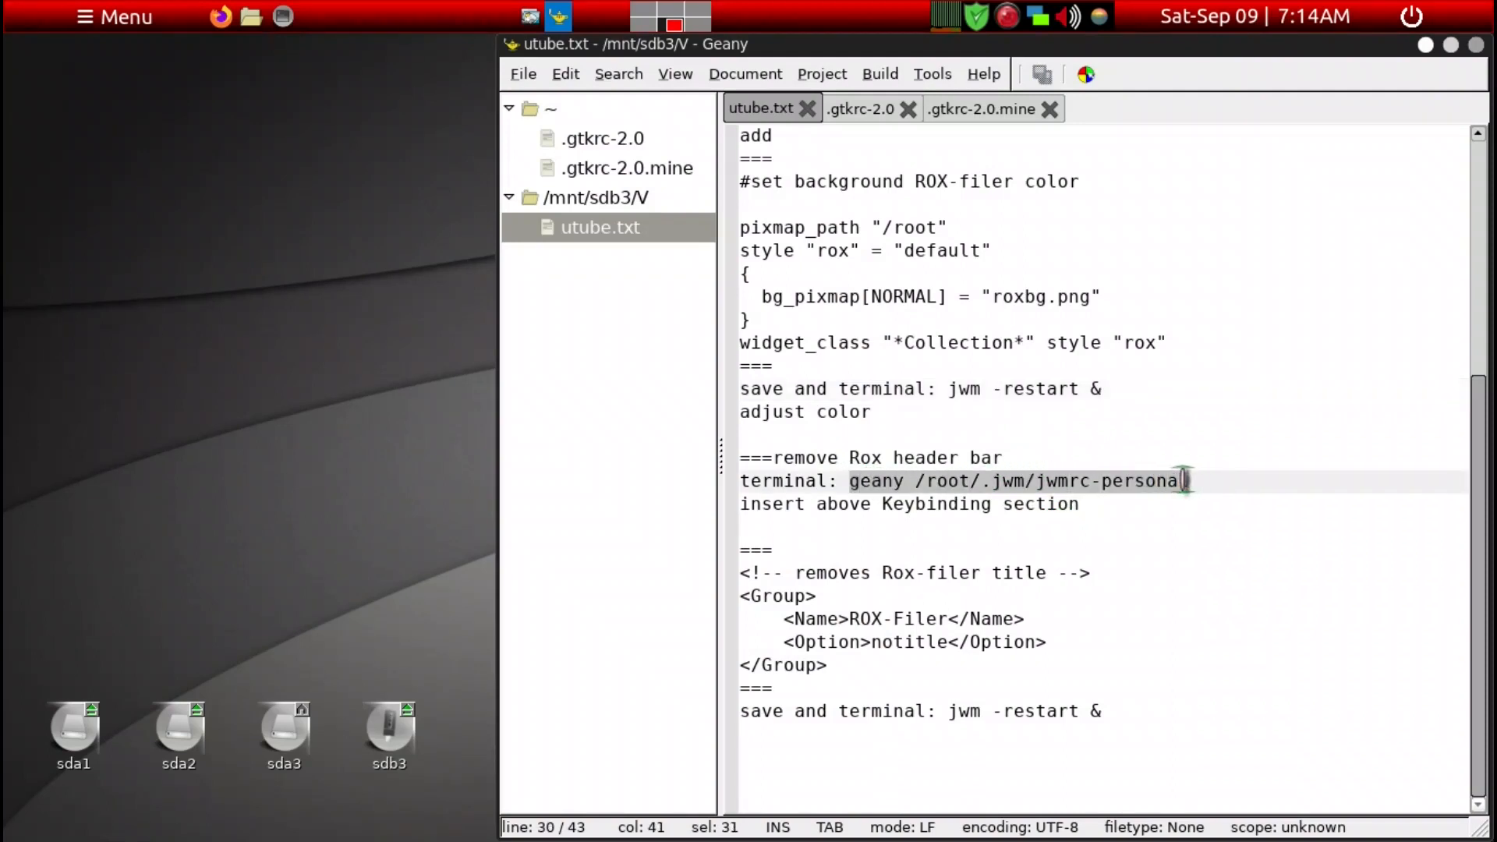
key("ctrl+alt+t")
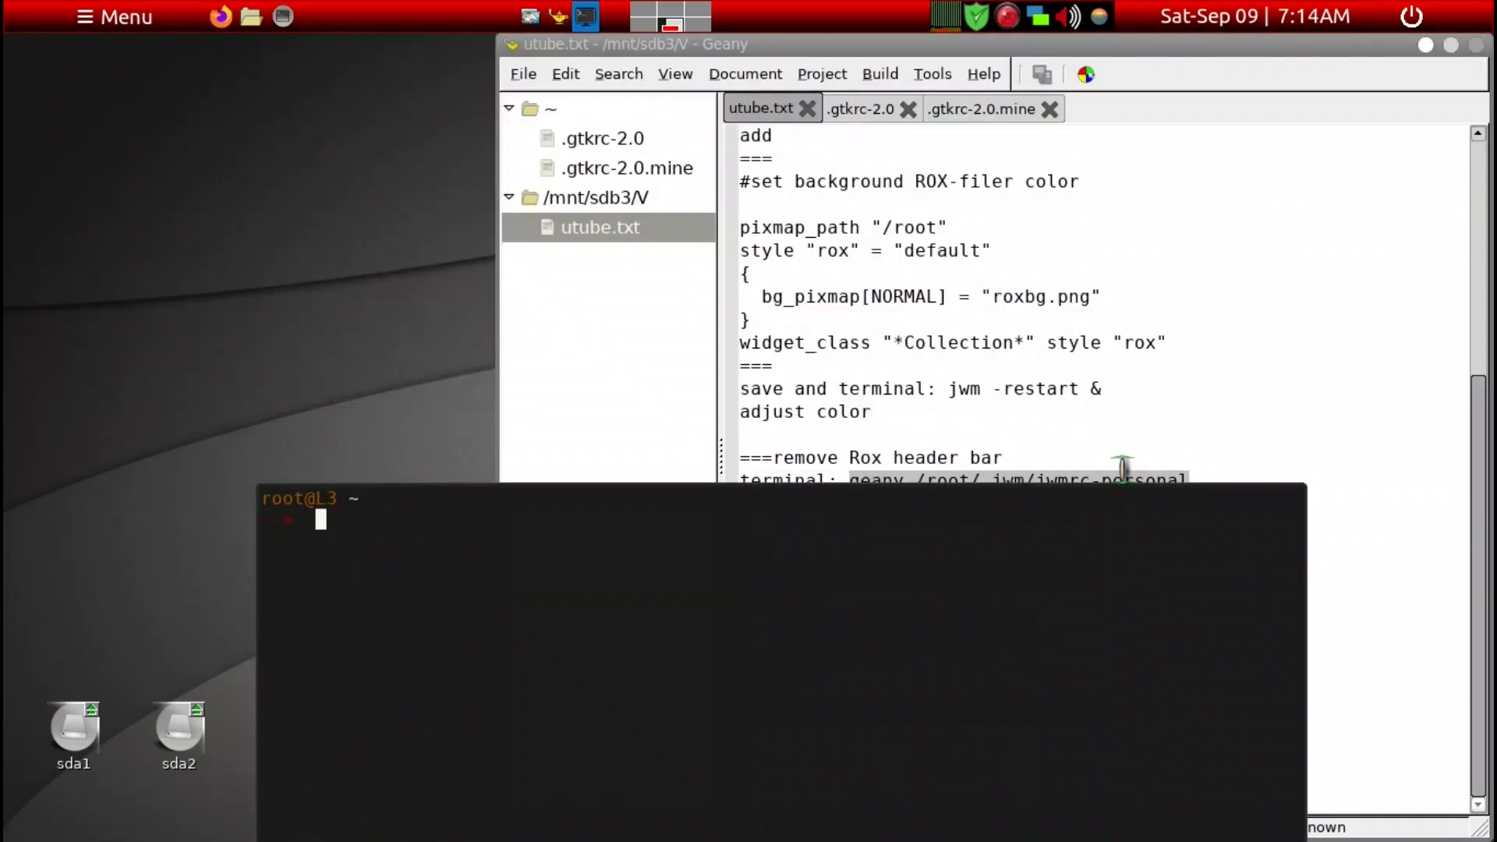
middle_click(860, 619)
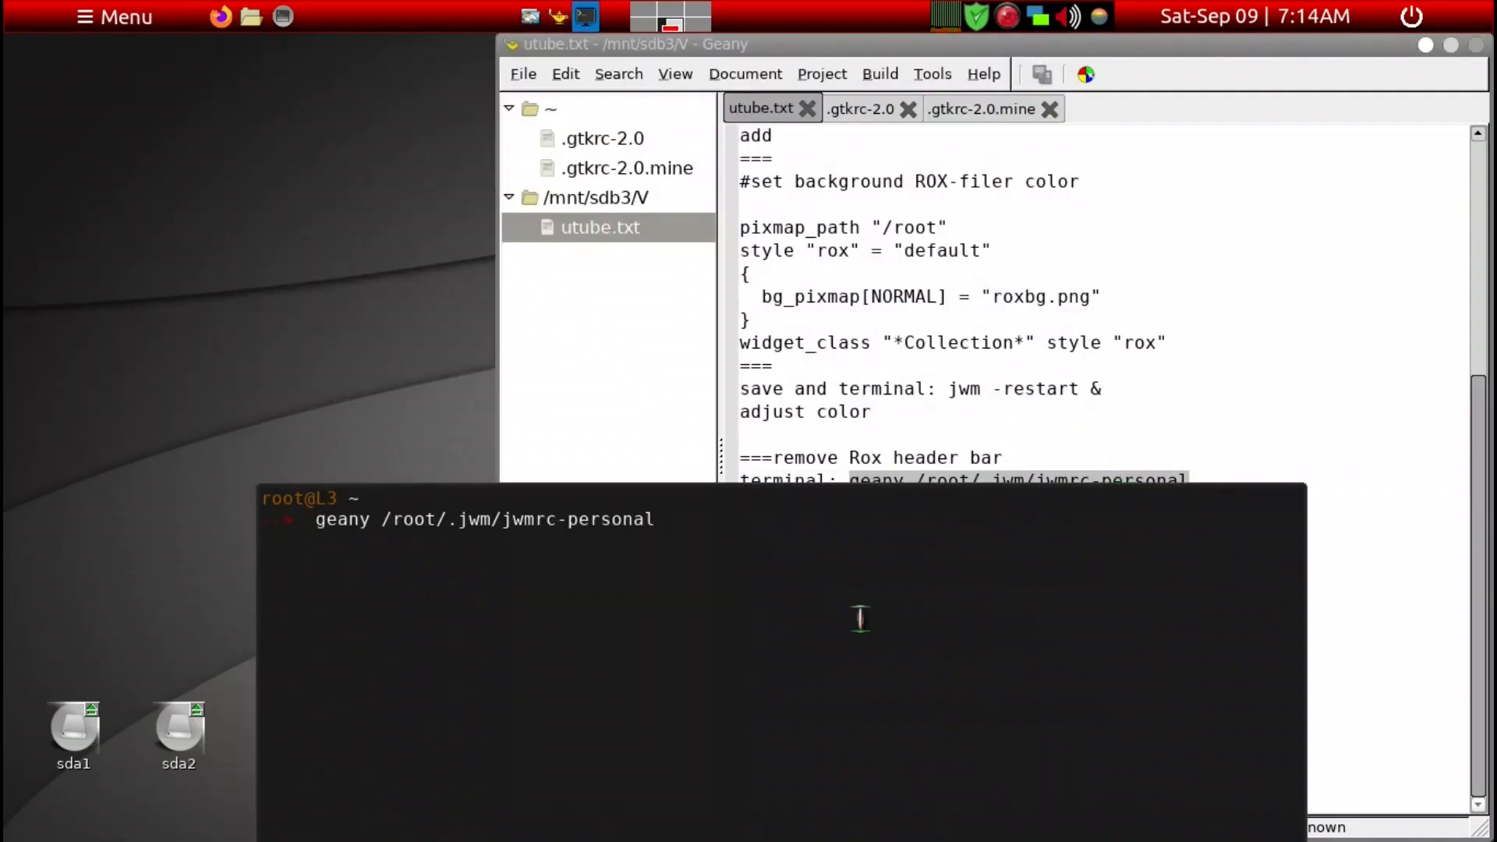
key("Return")
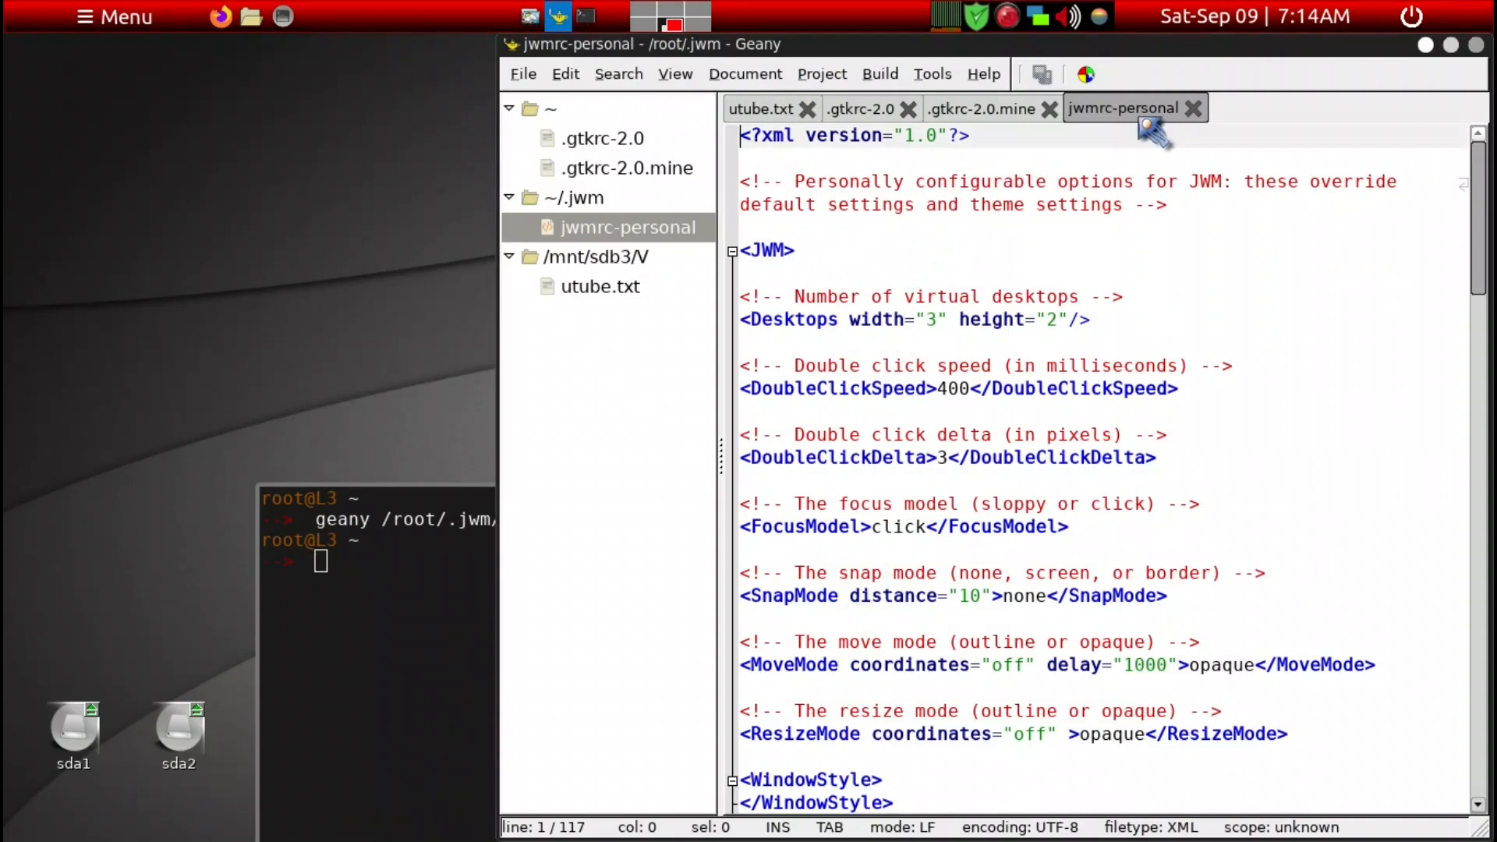
- Copy the ROX-Filer notitle group, including its "removes Rox-filer title" comment, from the utube.txt notes
left_click(635, 301)
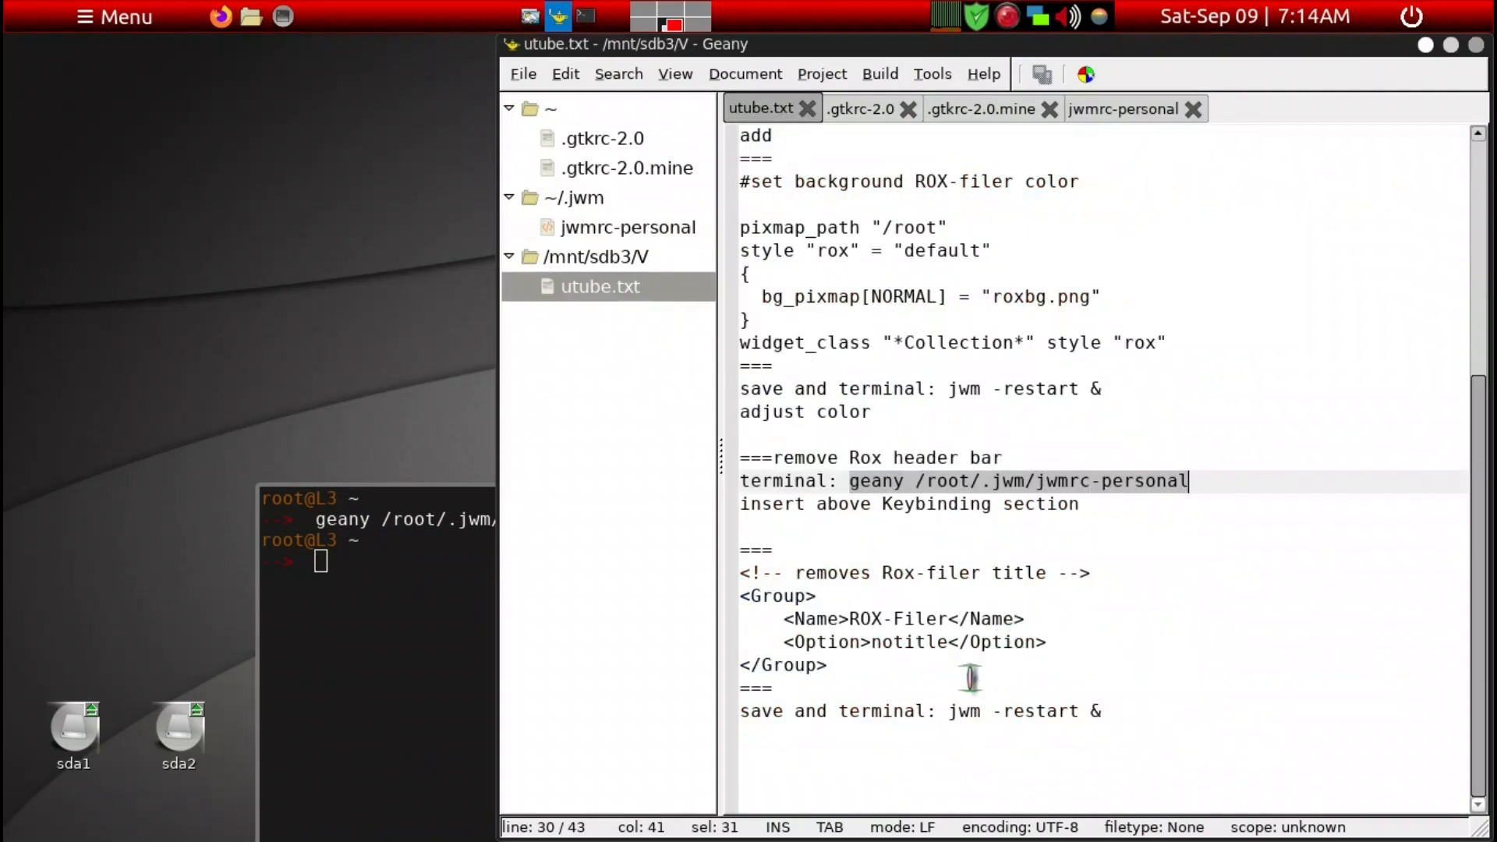
left_click(898, 669)
left_click_drag(806, 647, 708, 578)
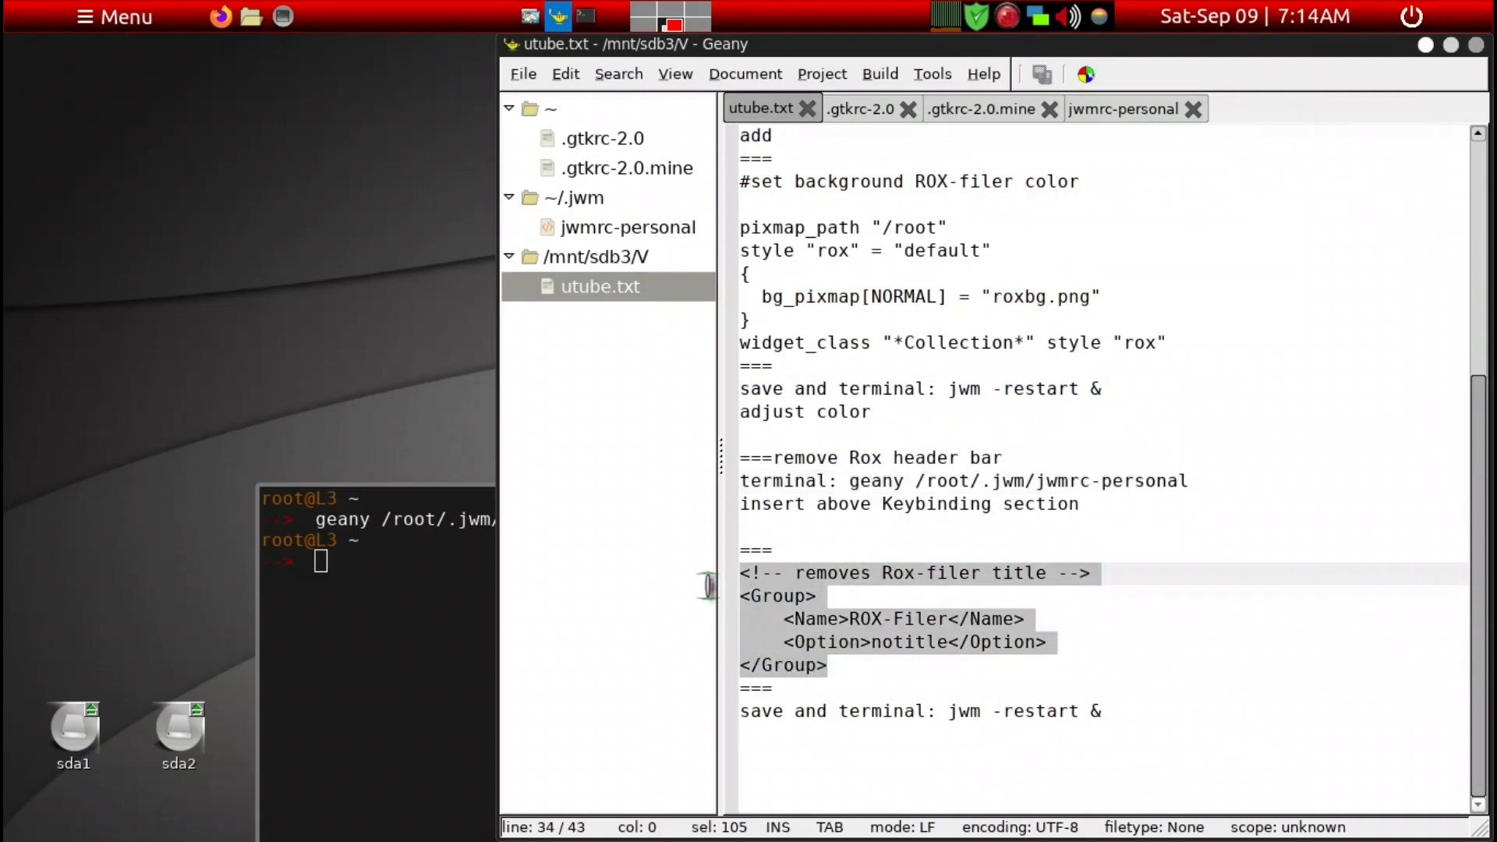
right_click(783, 596)
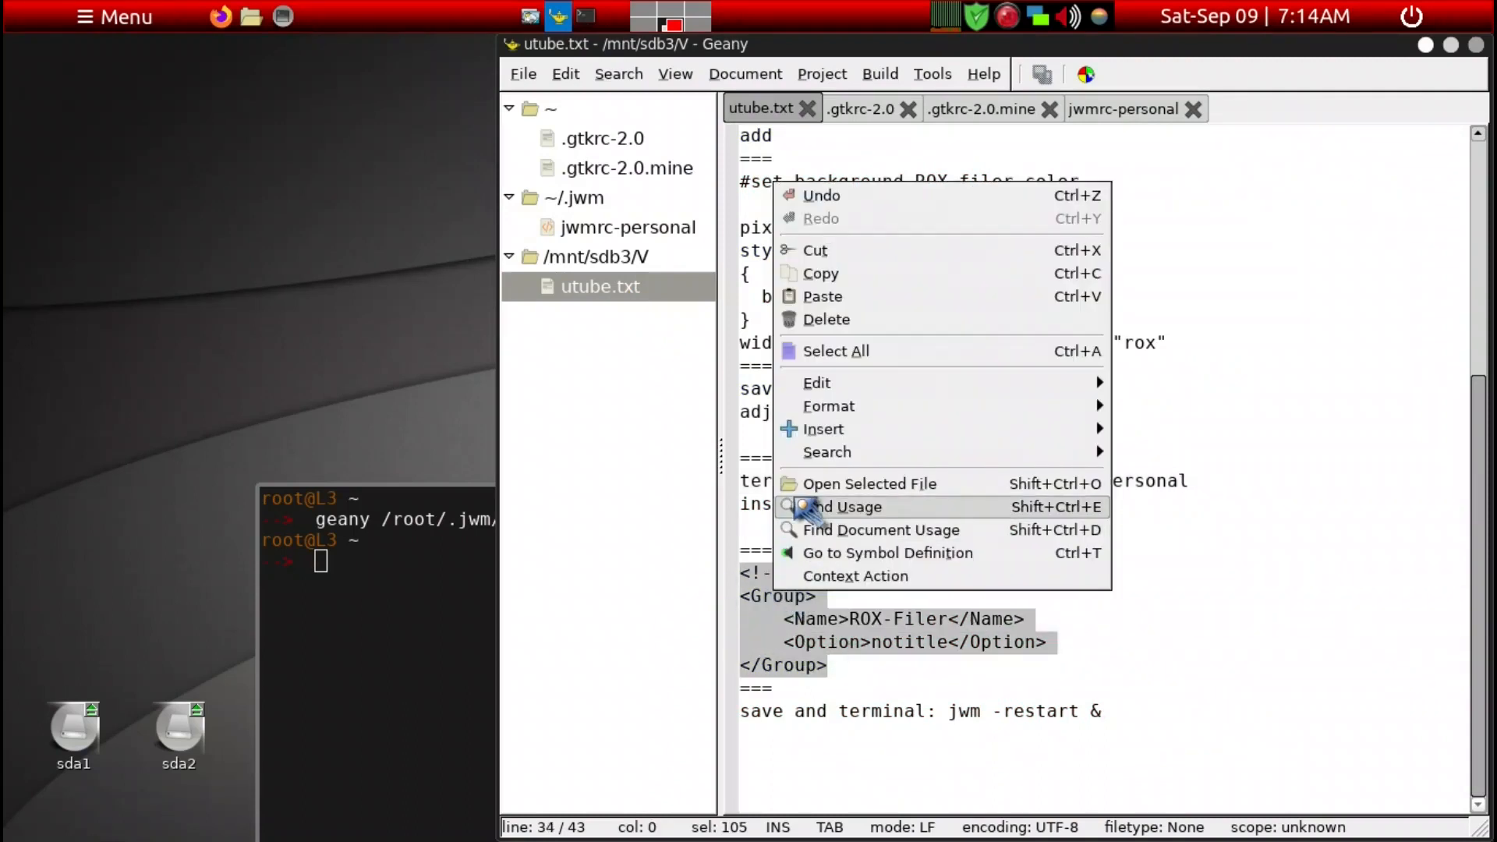
left_click(811, 273)
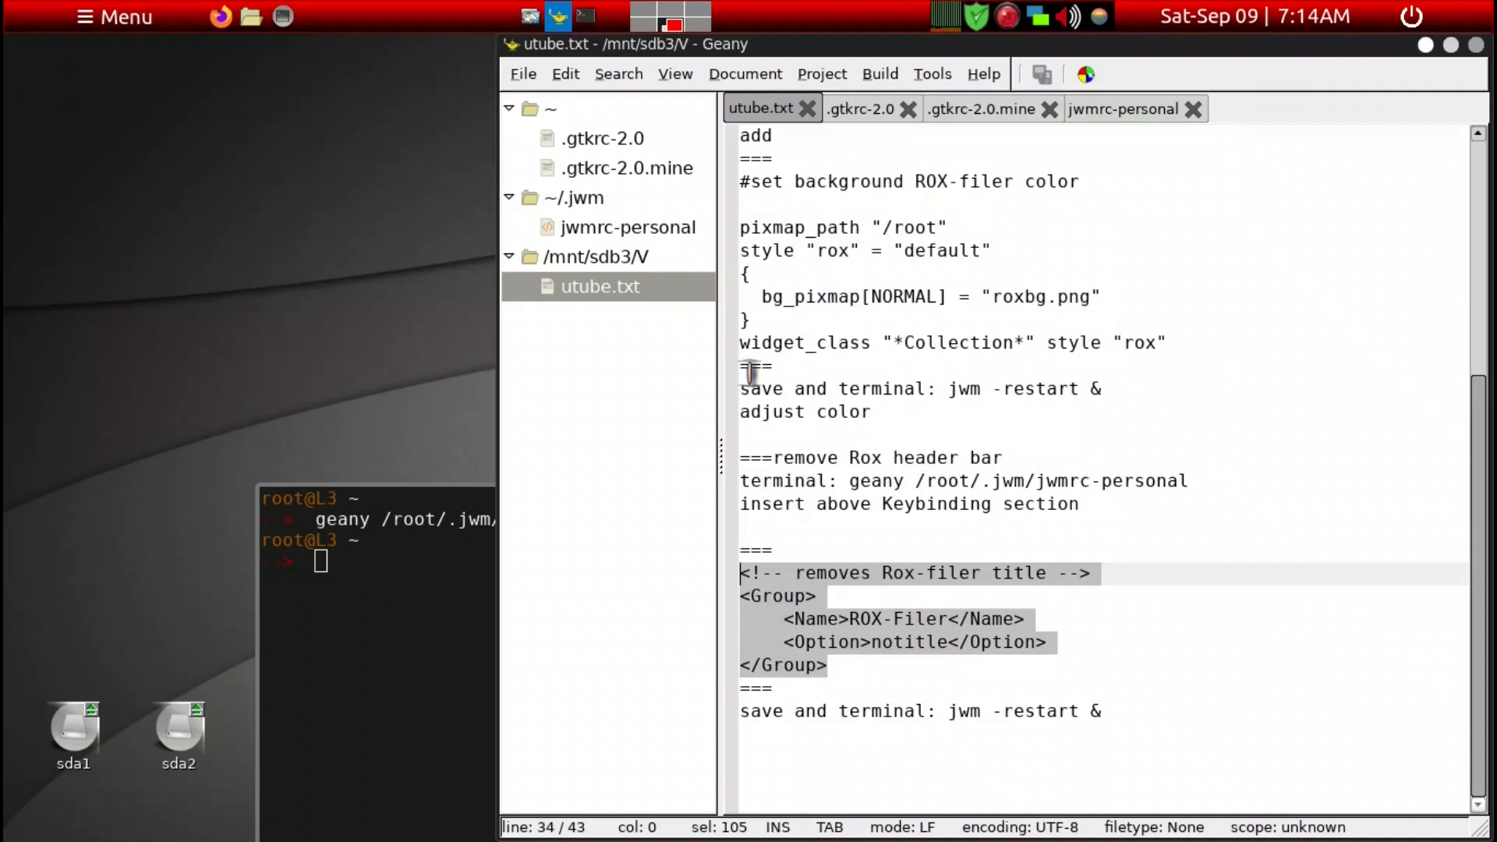
- Insert the copied ROX-Filer notitle group above the Key bindings section in jwmrc-personal, separated by blank lines
left_click(634, 228)
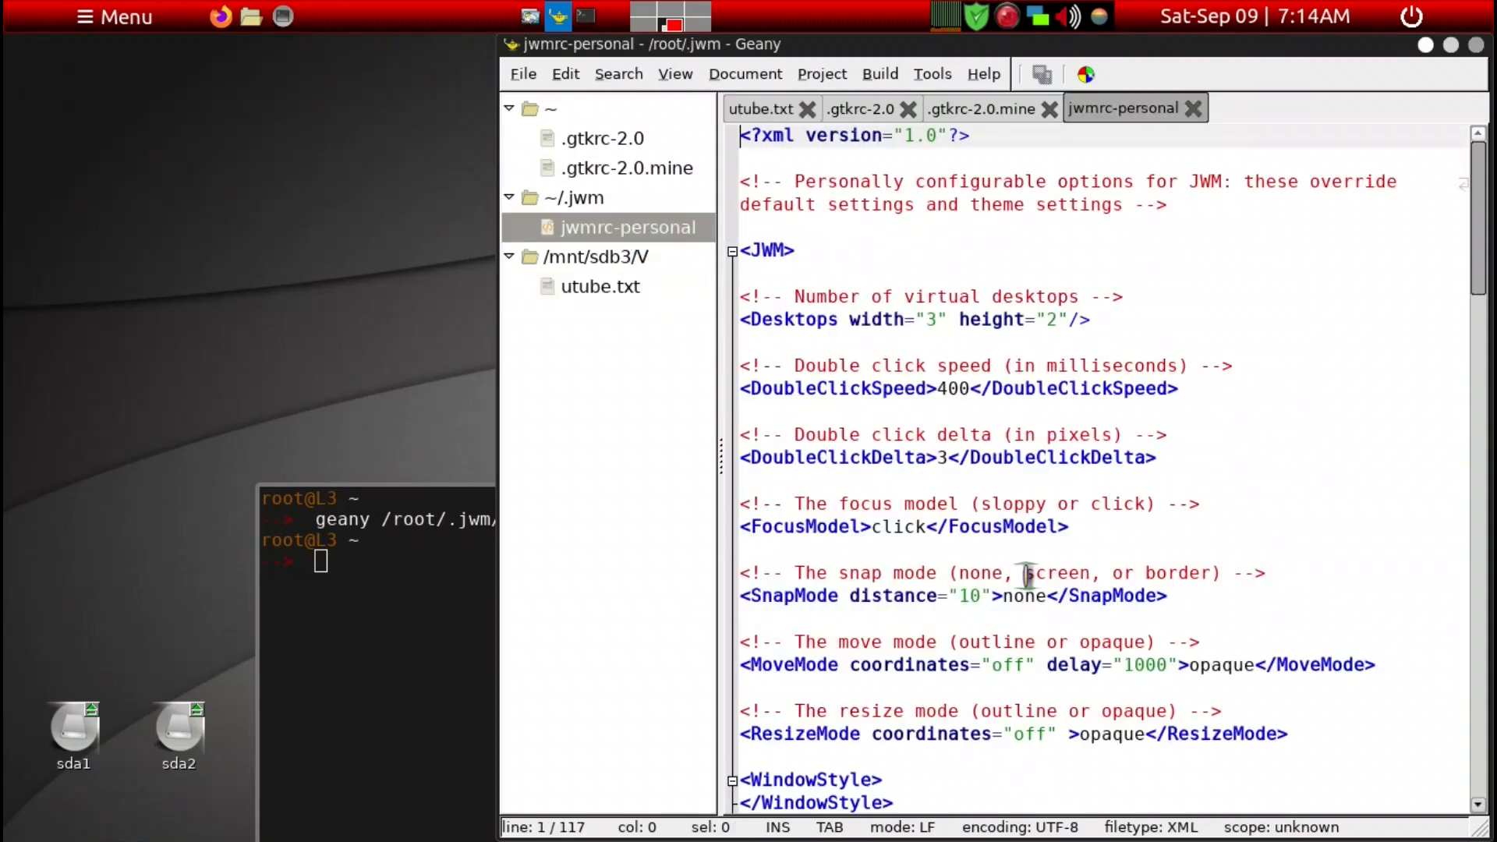
scroll(1025, 573, "down", 14)
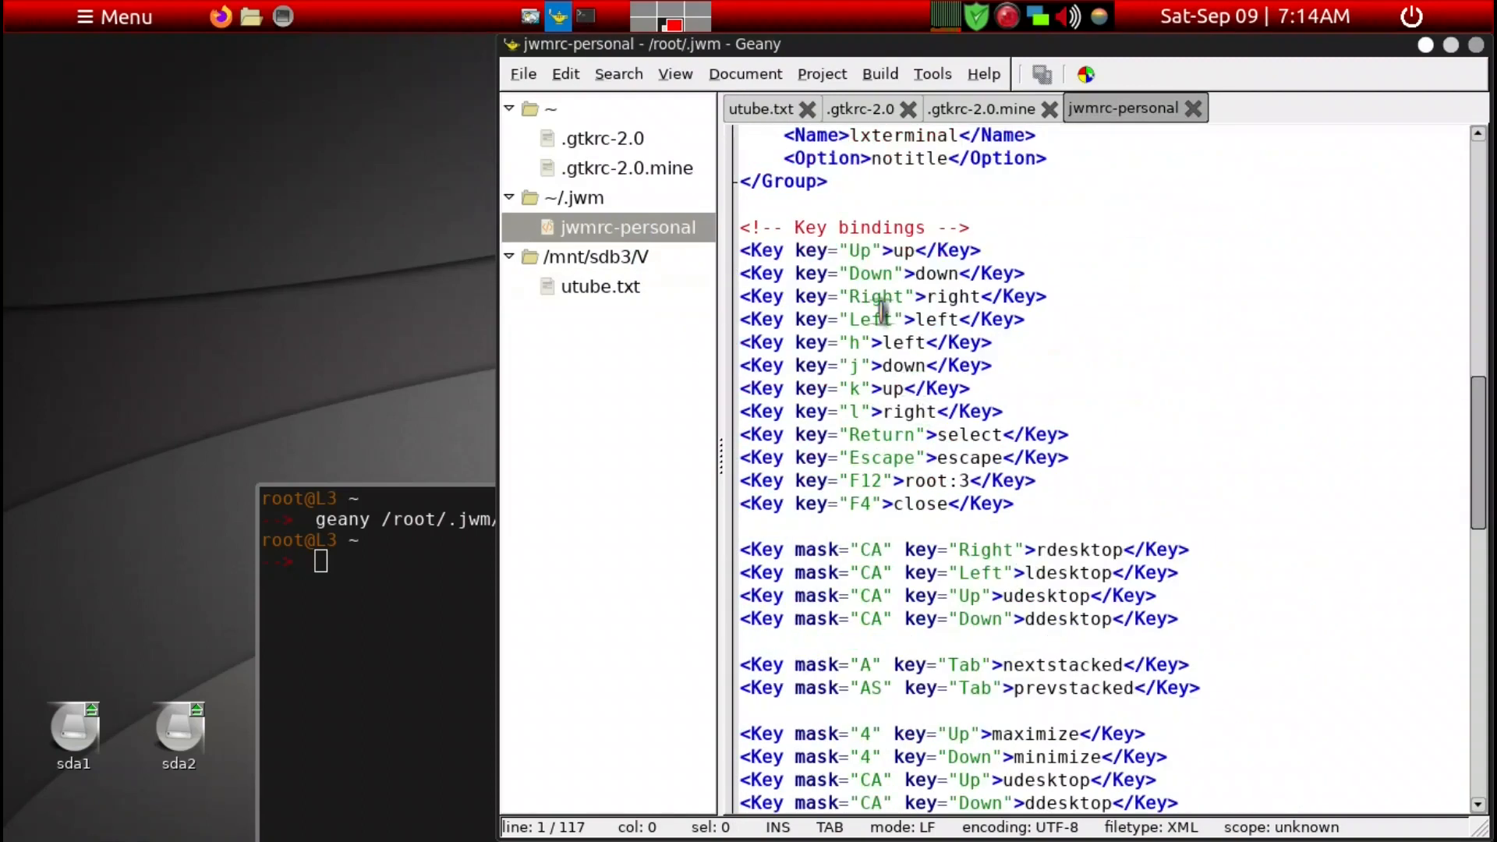
left_click(861, 207)
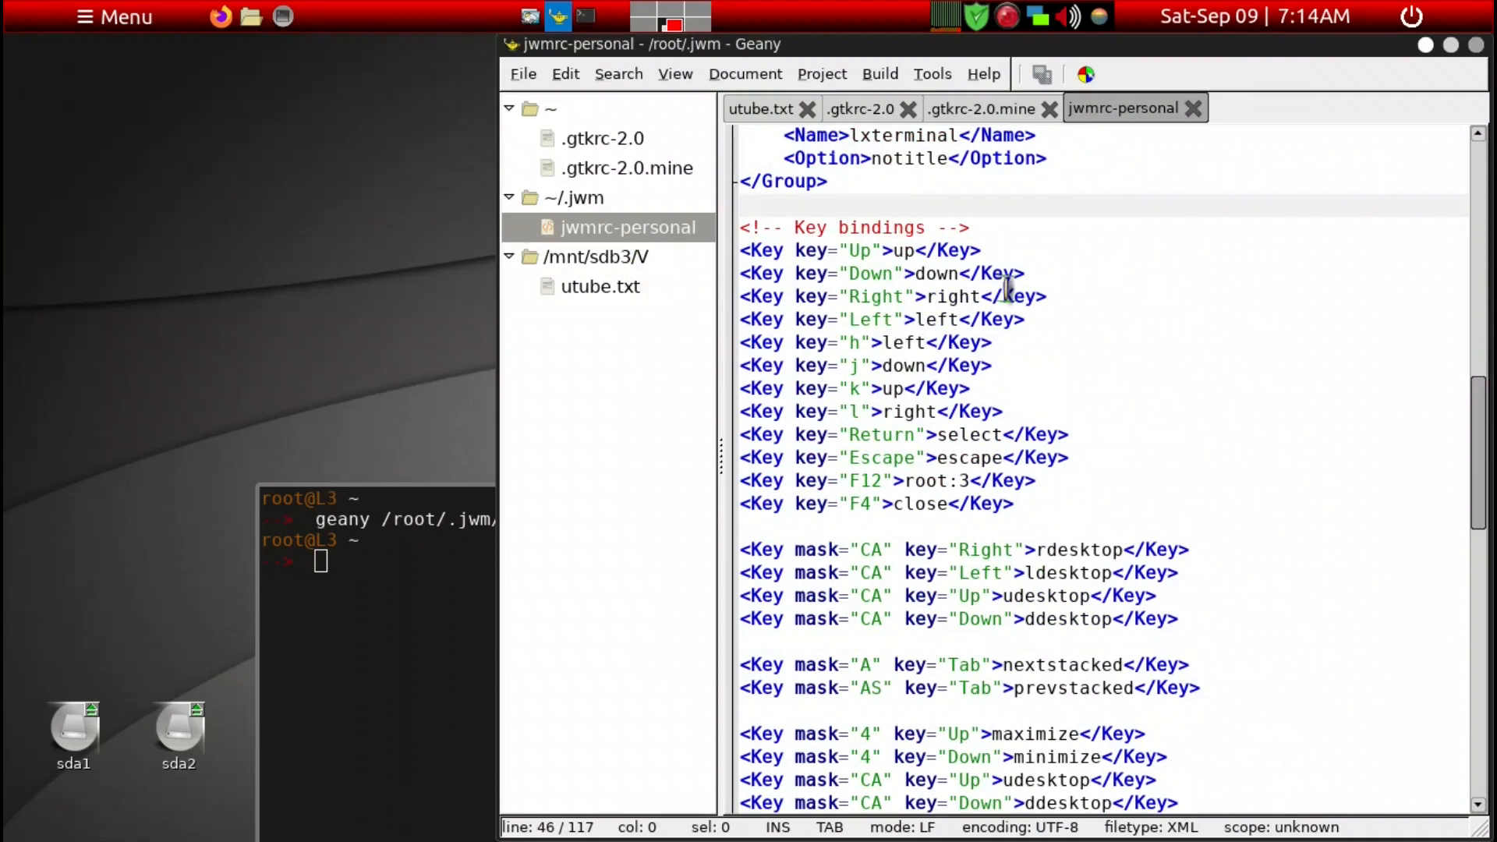
key("Return")
key("Up")
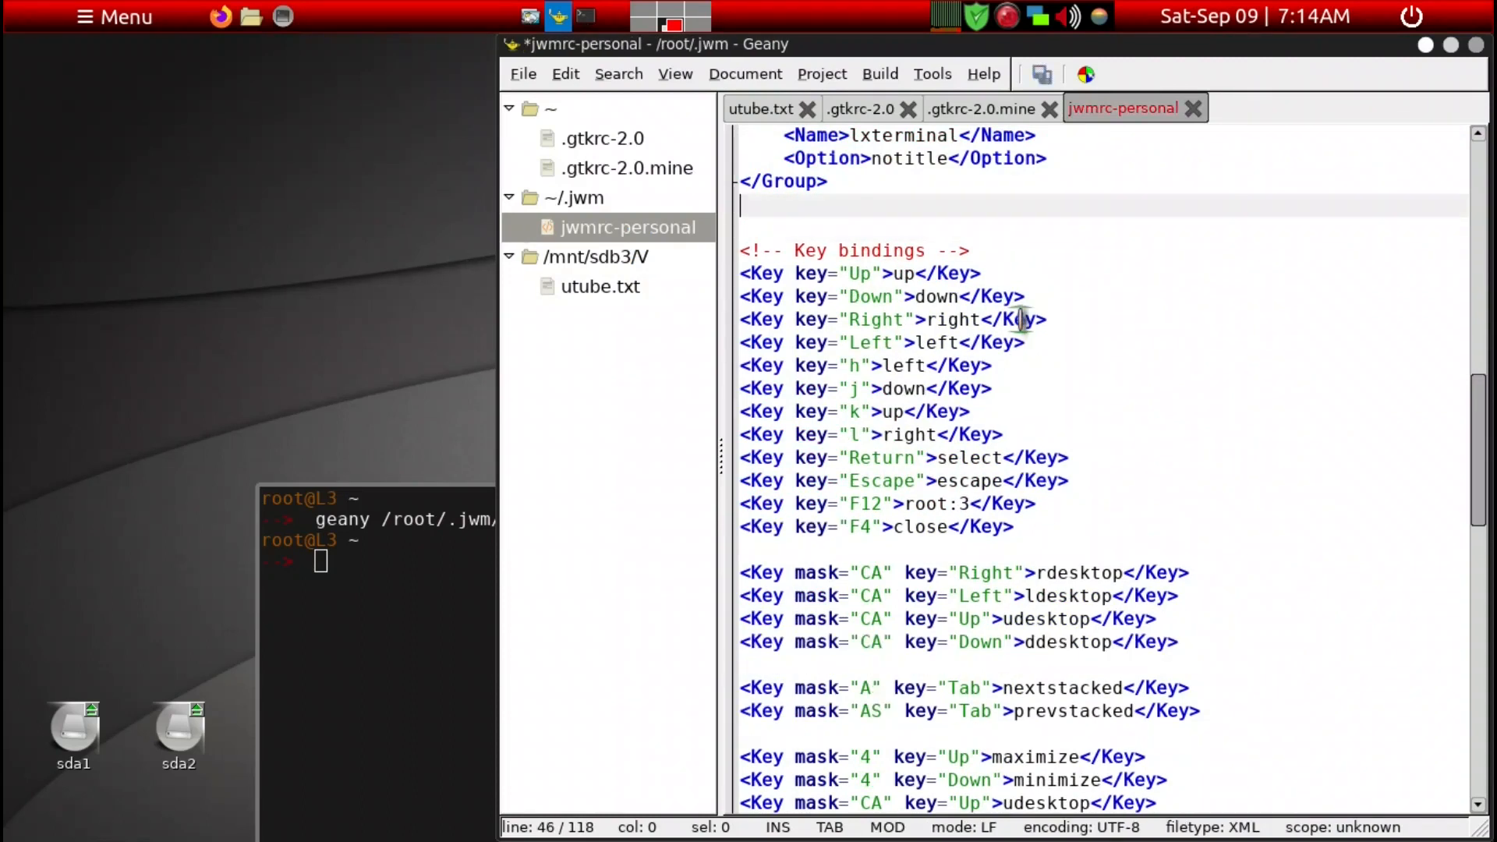
key("Return")
key("ctrl+v")
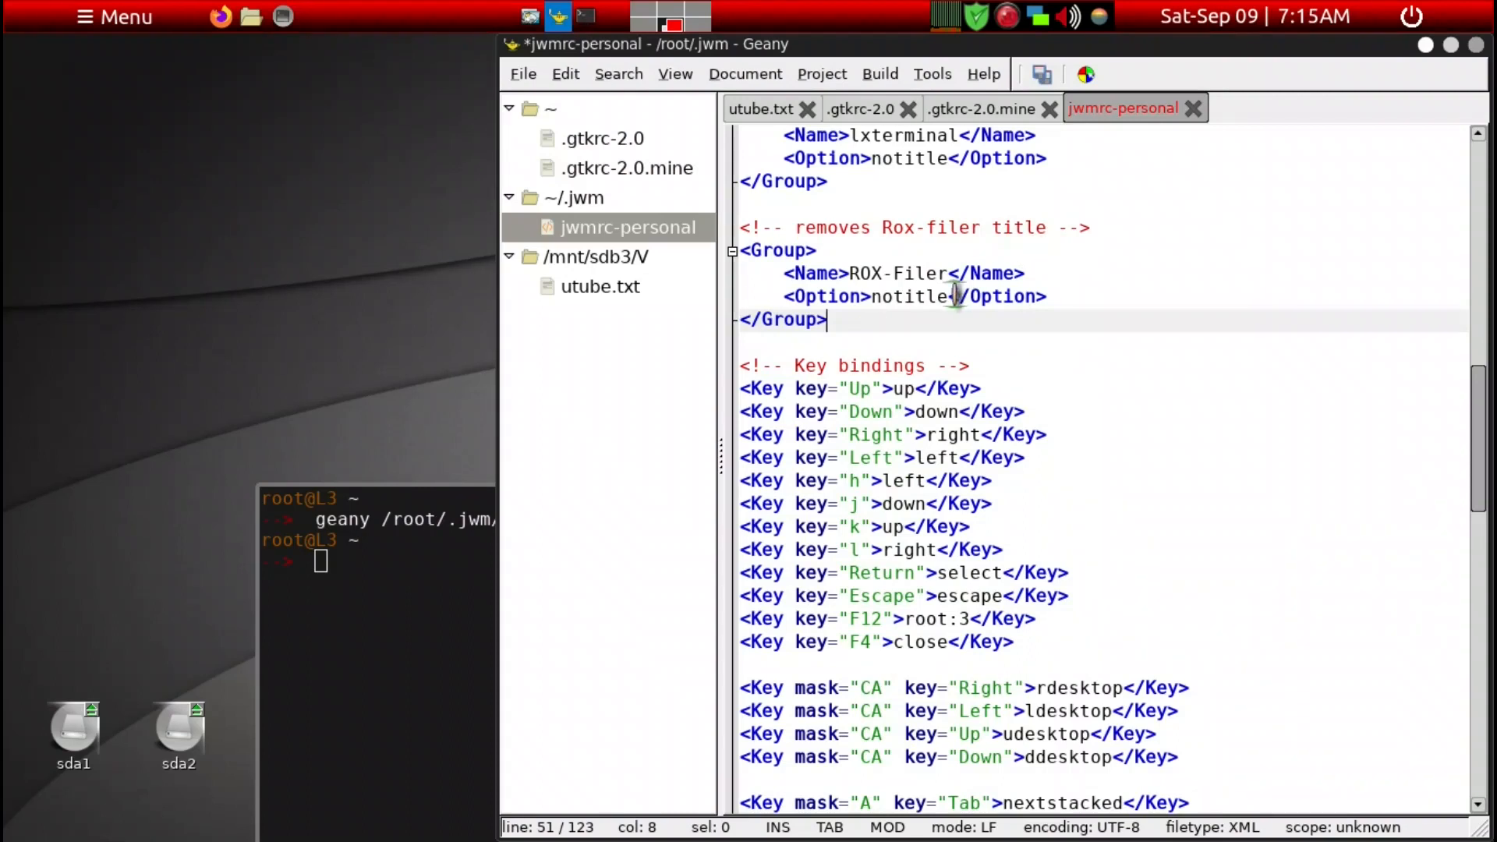
- Save the edited jwmrc-personal, restart the JWM window manager and return to the utube.txt notes
left_click(1043, 78)
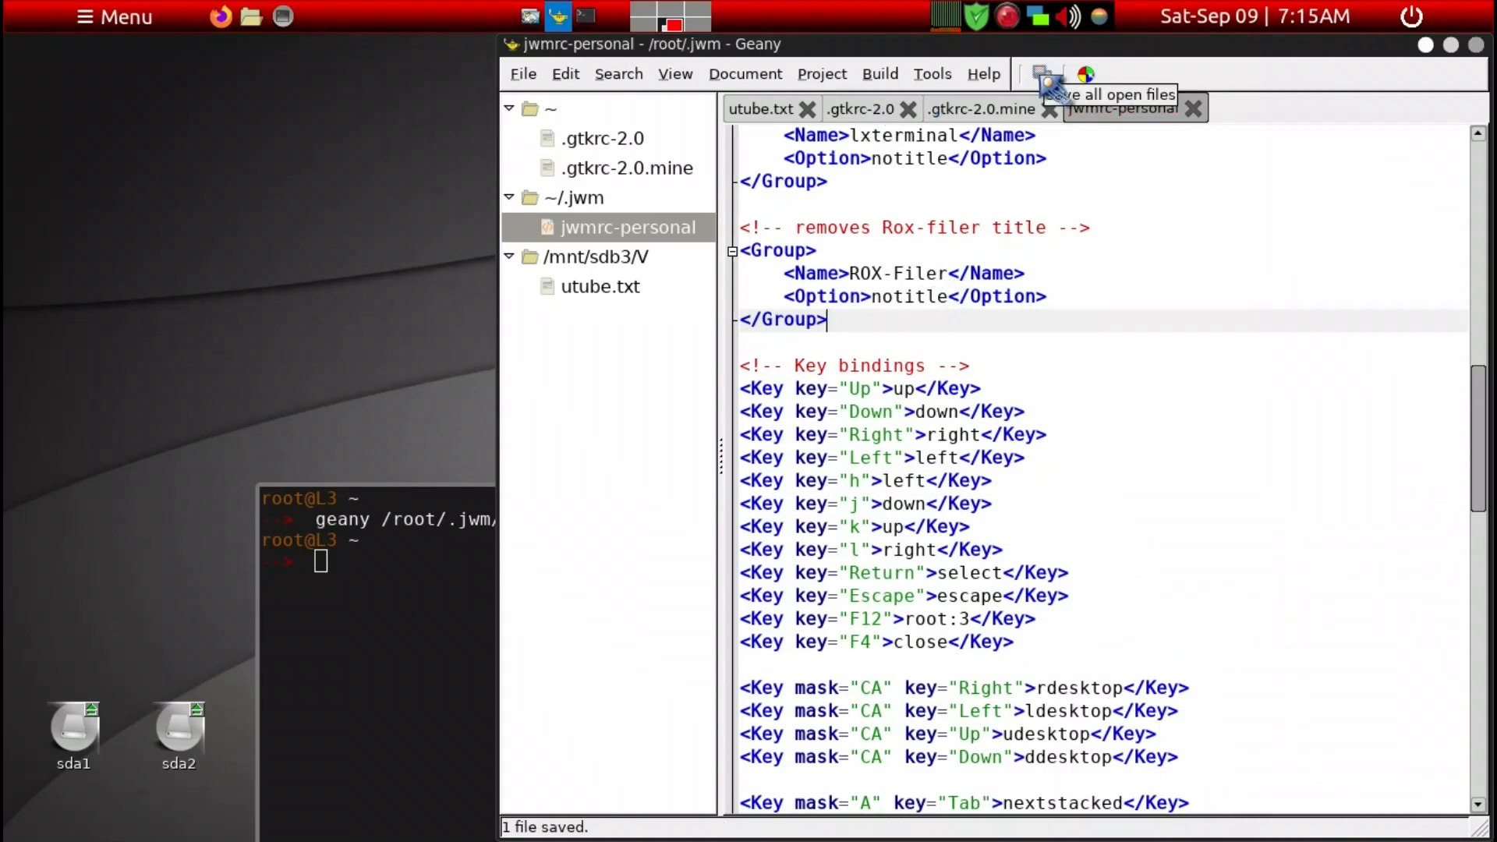
key("ctrl+alt+r")
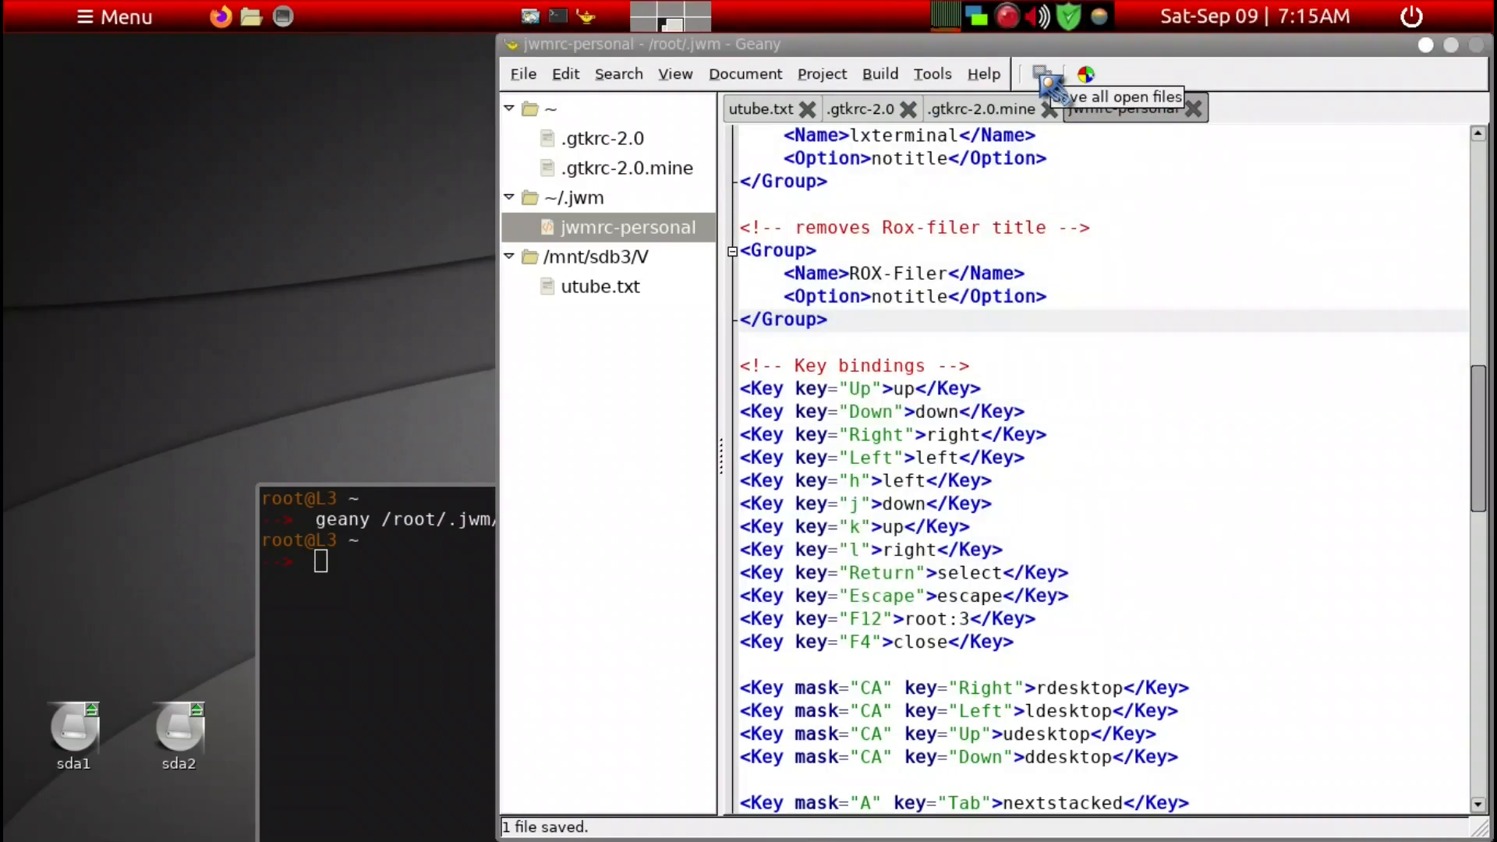
left_click(647, 290)
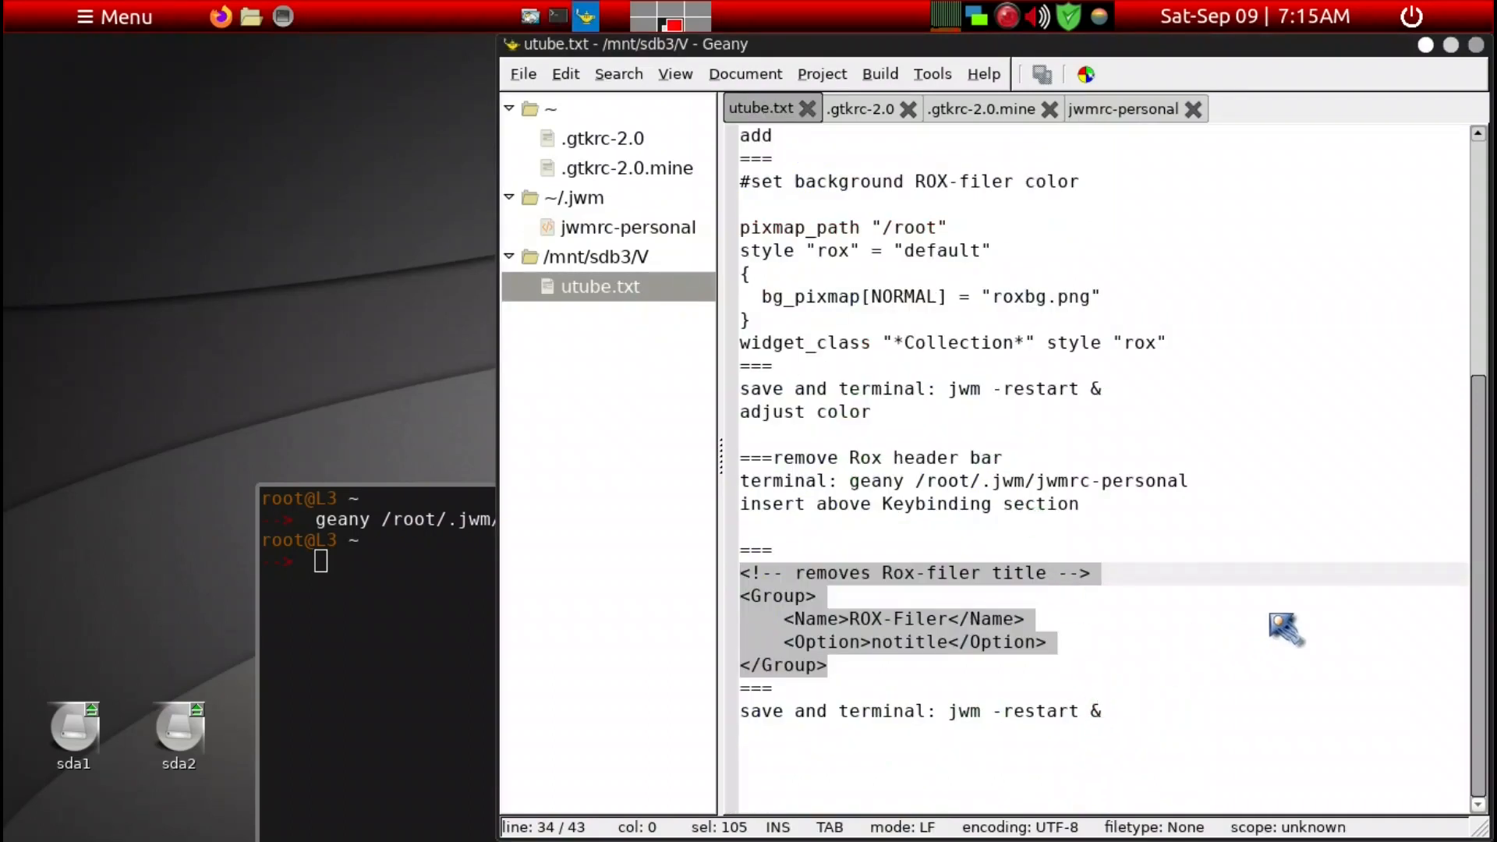
left_click(1318, 579)
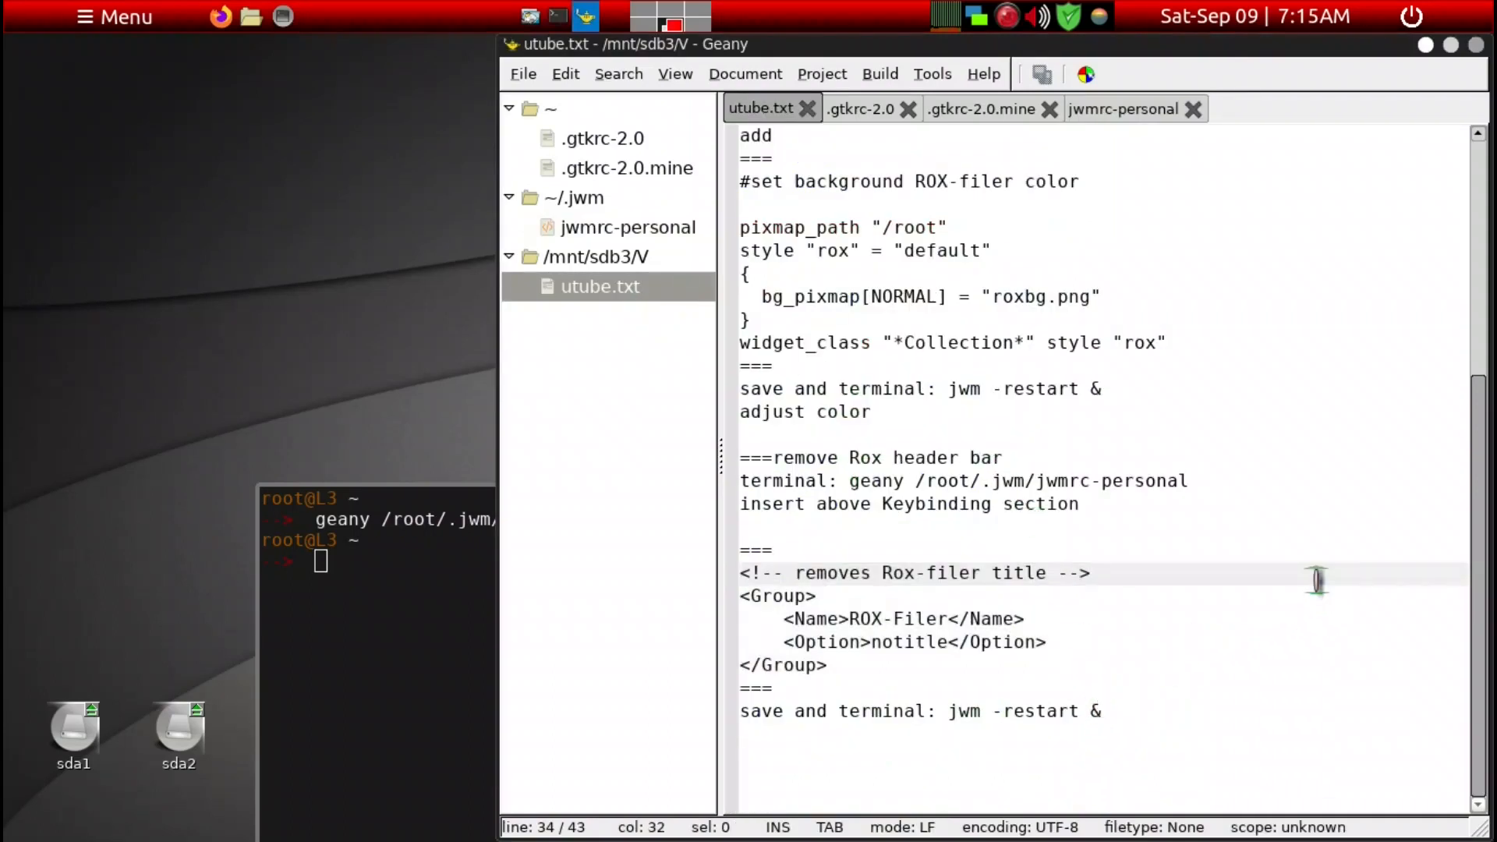
- Close the editor, terminal and file windows on this desktop, and all open file windows on desktop 2
key("alt+F4")
key("alt+F4")
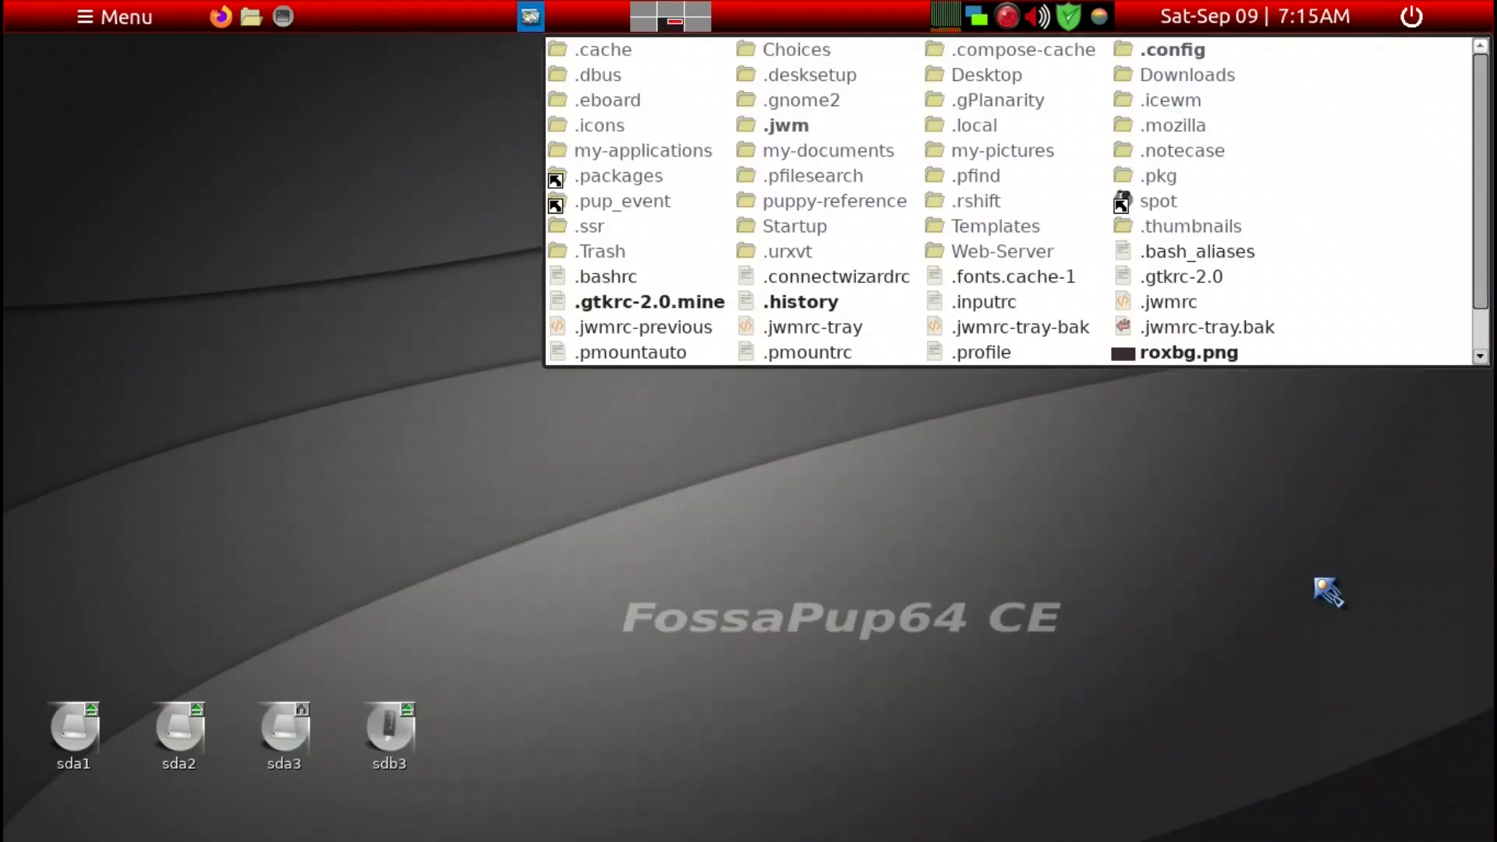
key("alt+F4")
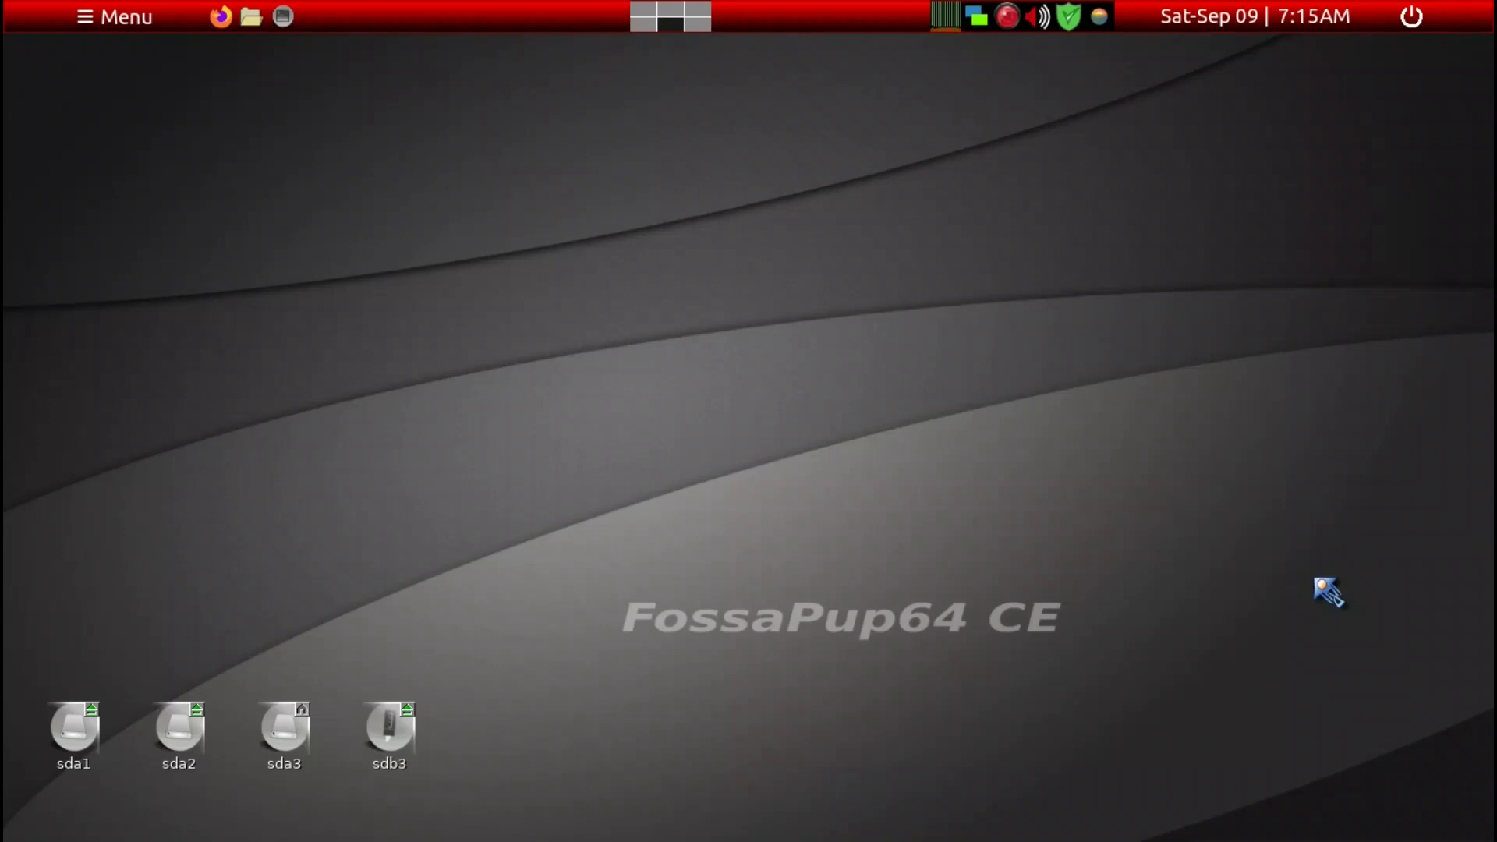
key("alt+2")
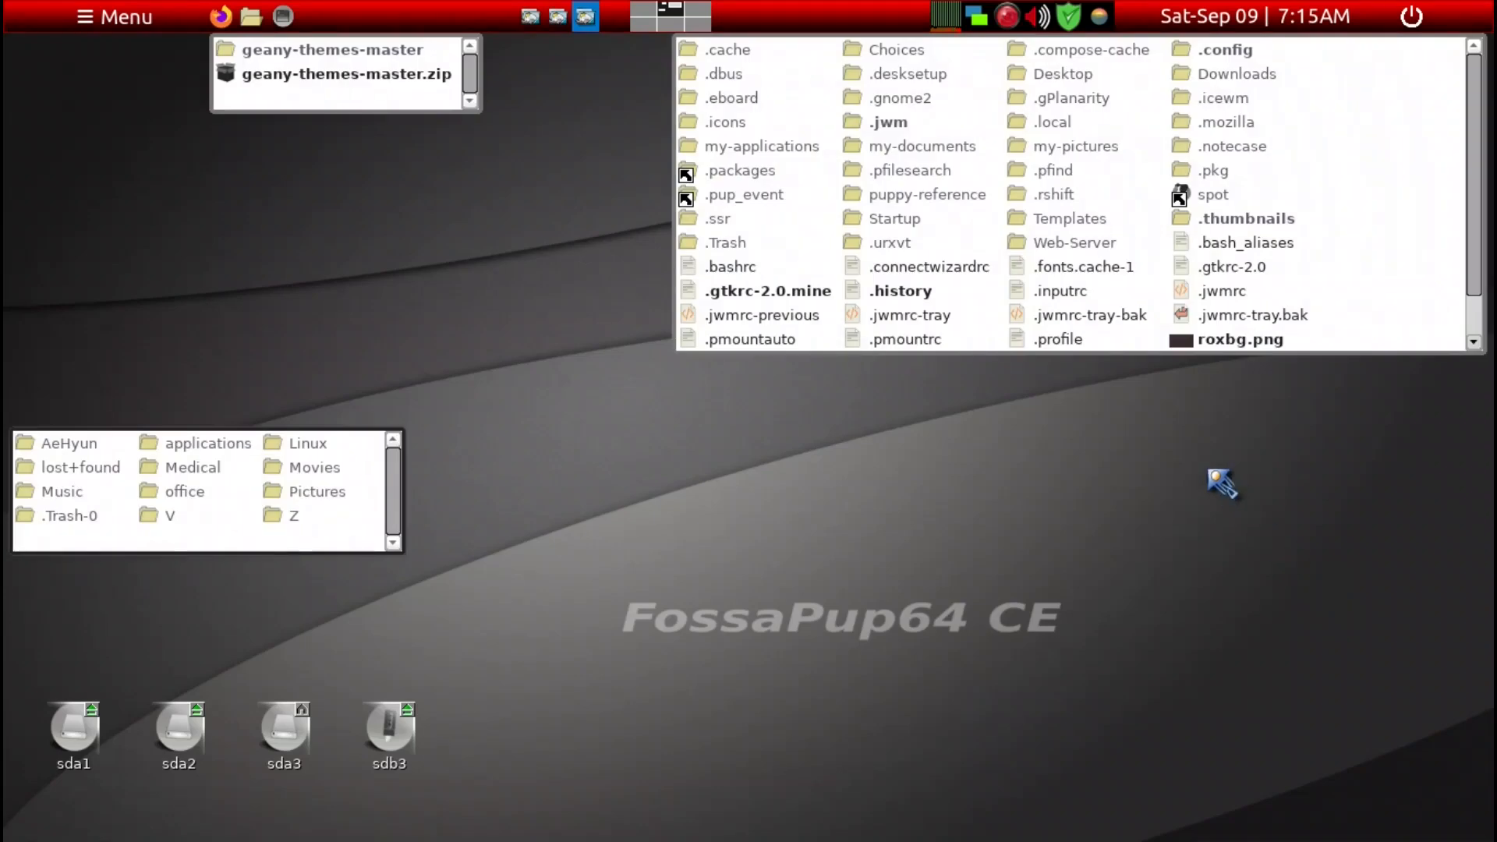
key("alt+F4")
key("alt+F4")
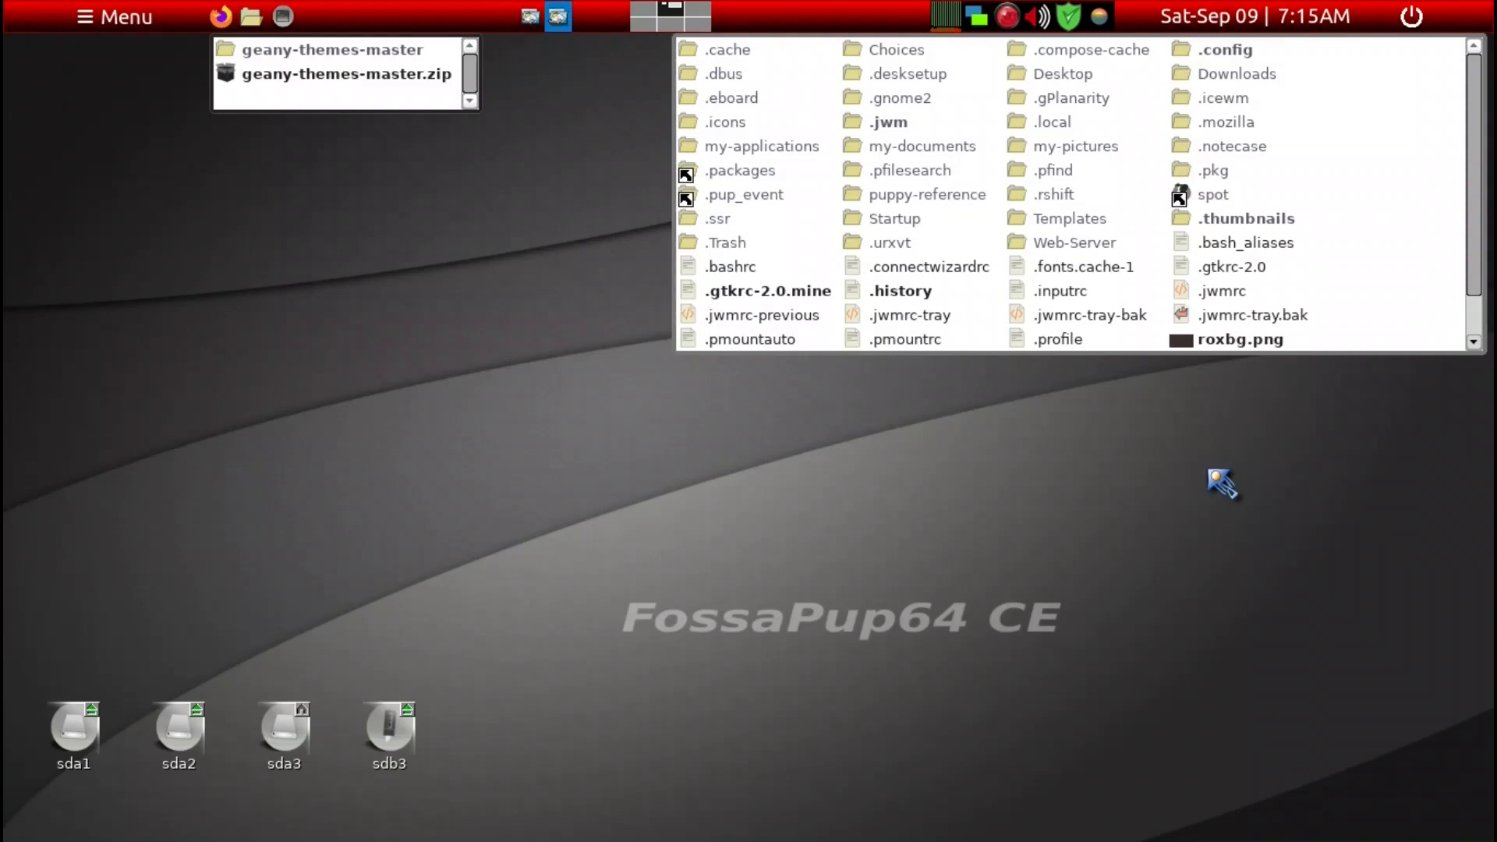
key("alt+F4")
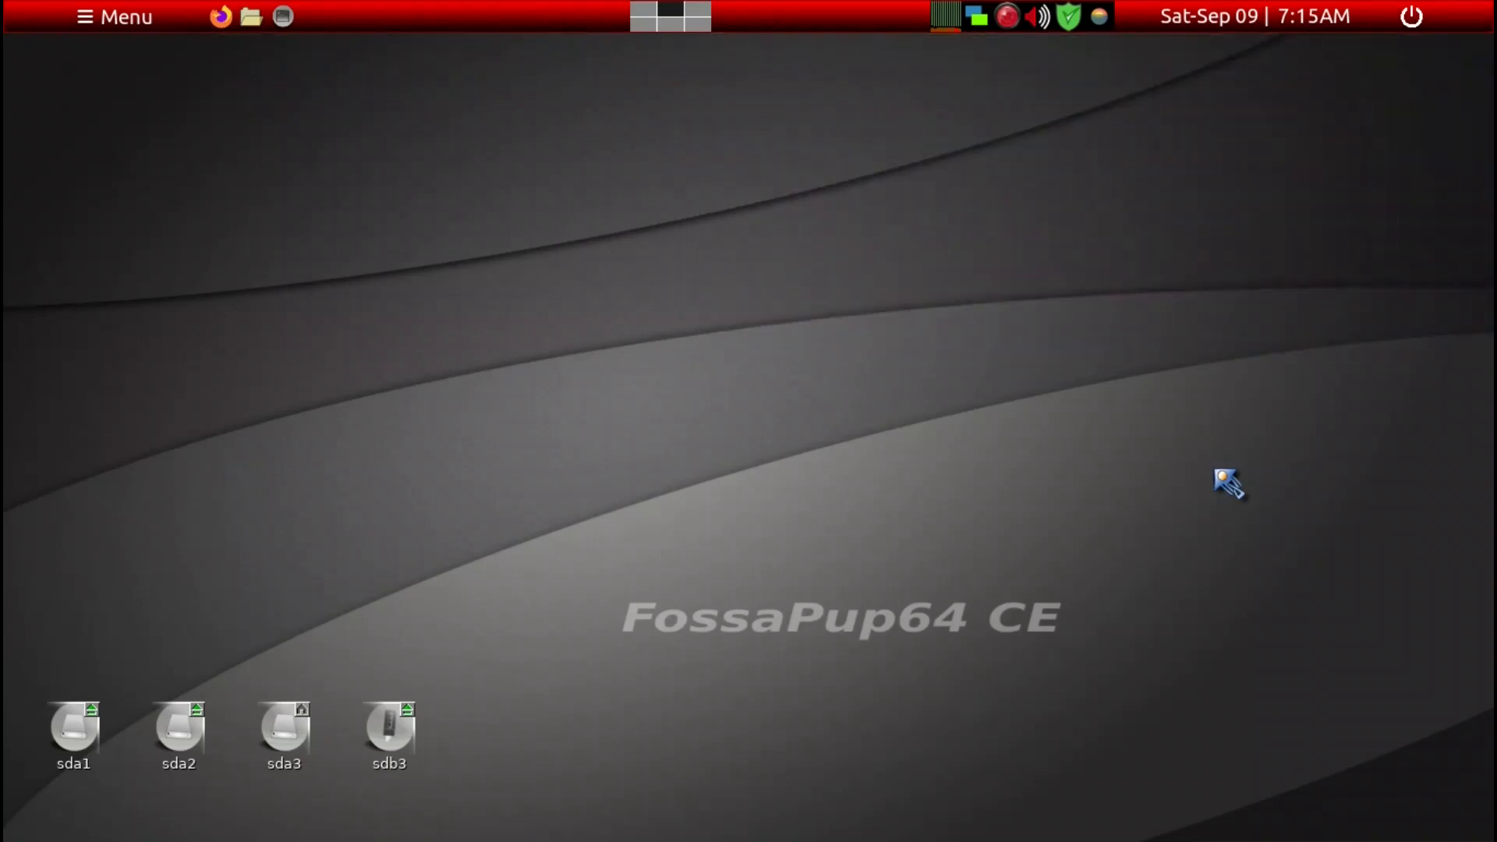
- Open a new home folder window and check its appearance without the title bar
key("super+e")
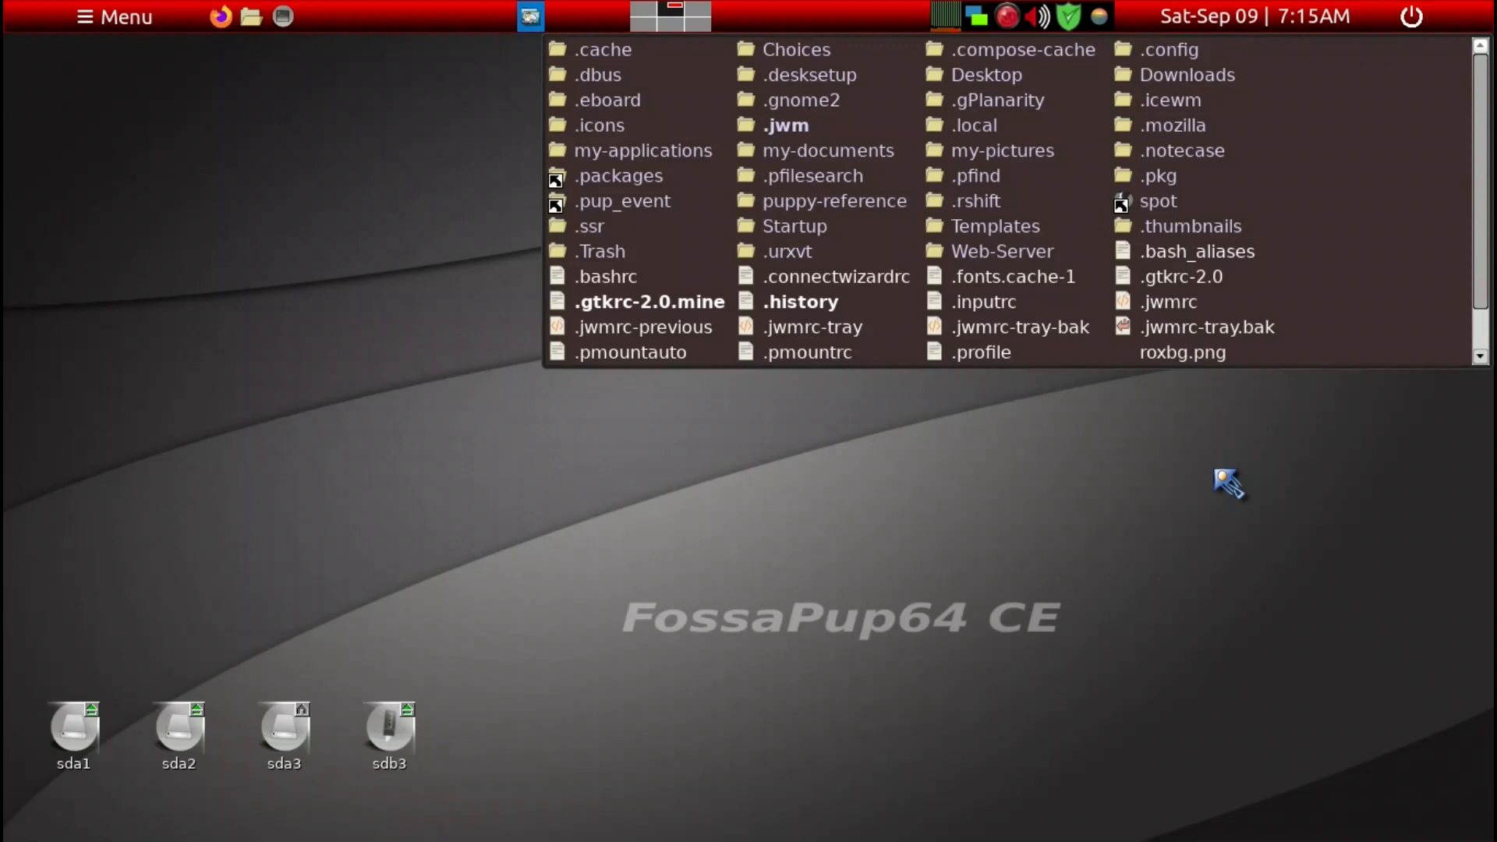
scroll(1299, 326, "down", 2)
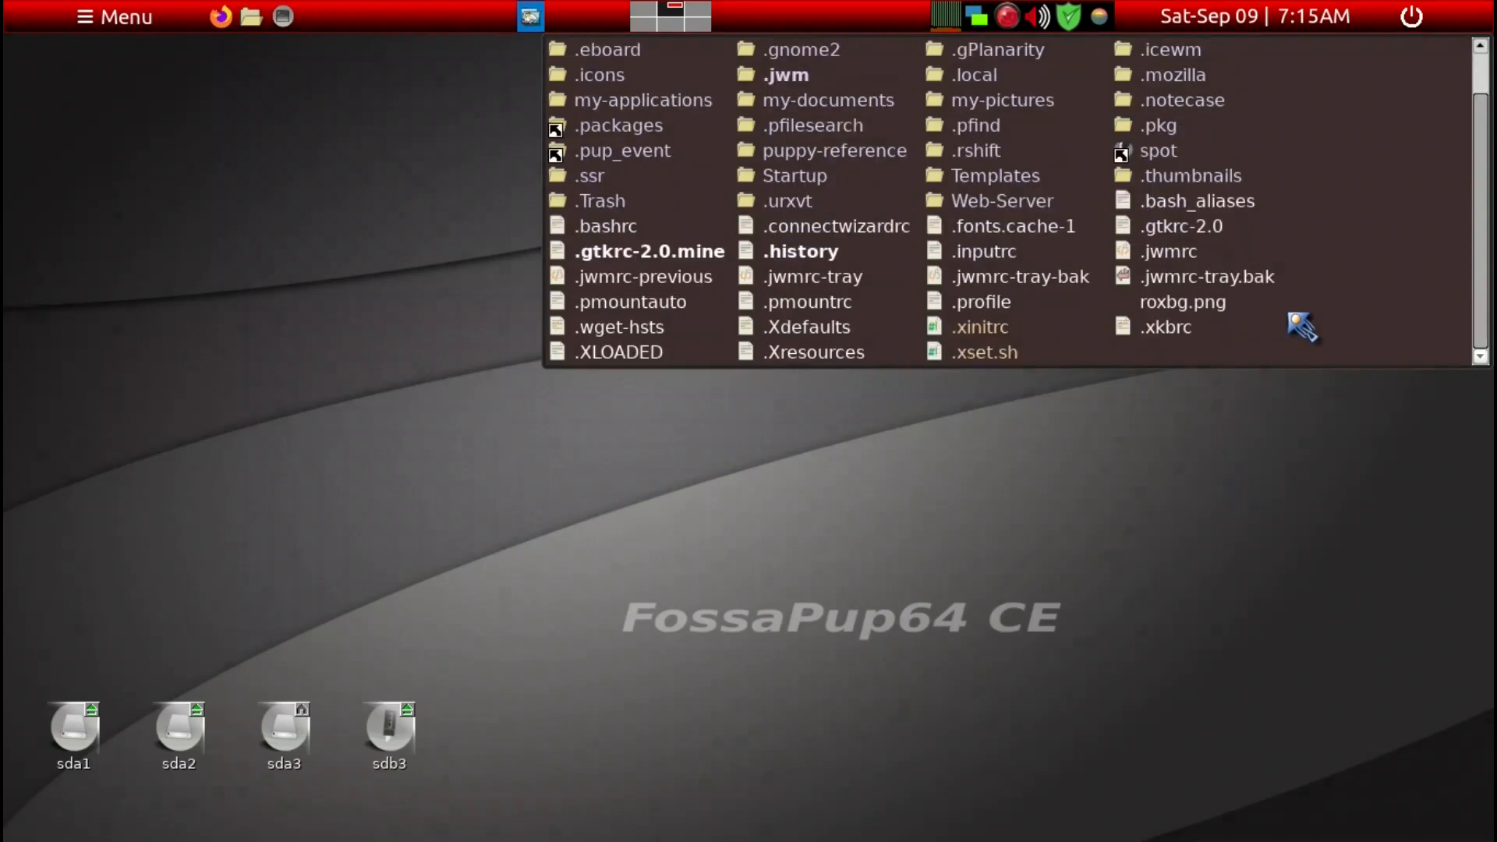